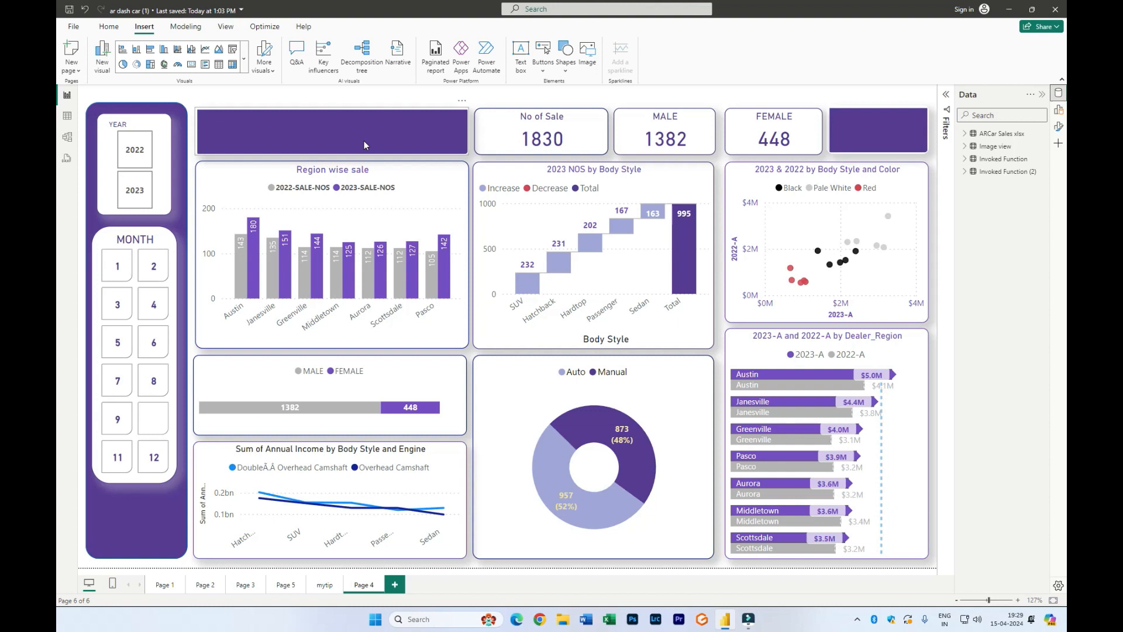
Step: Insert a page navigator on Page 4 of the report
{"action": "left_click", "coordinate": [545, 74]}
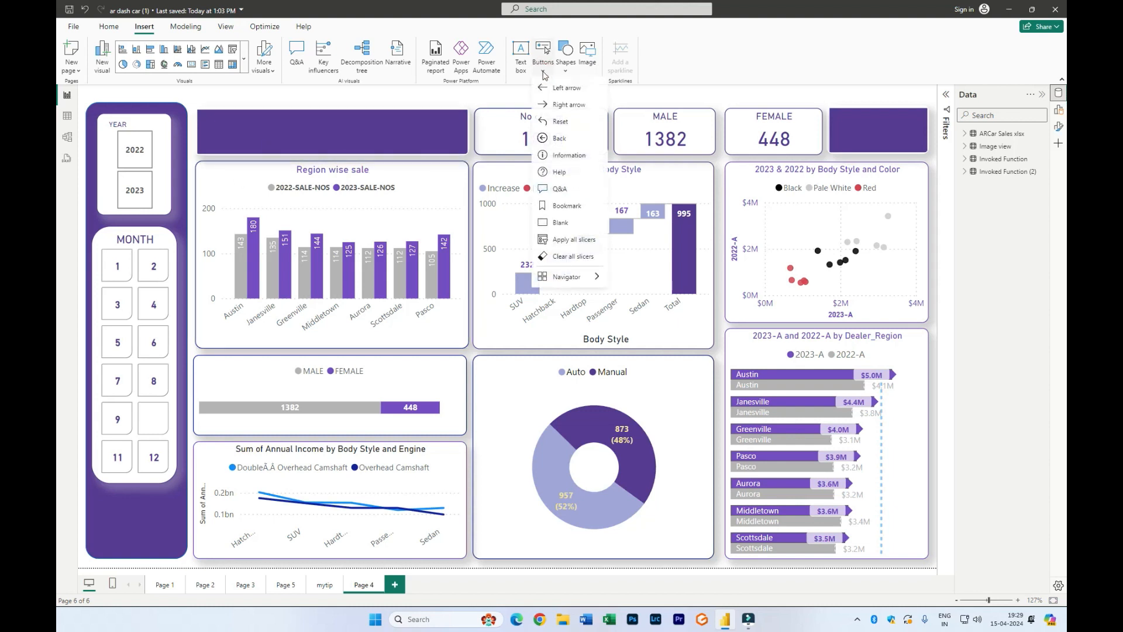
{"action": "mouse_move", "coordinate": [566, 279]}
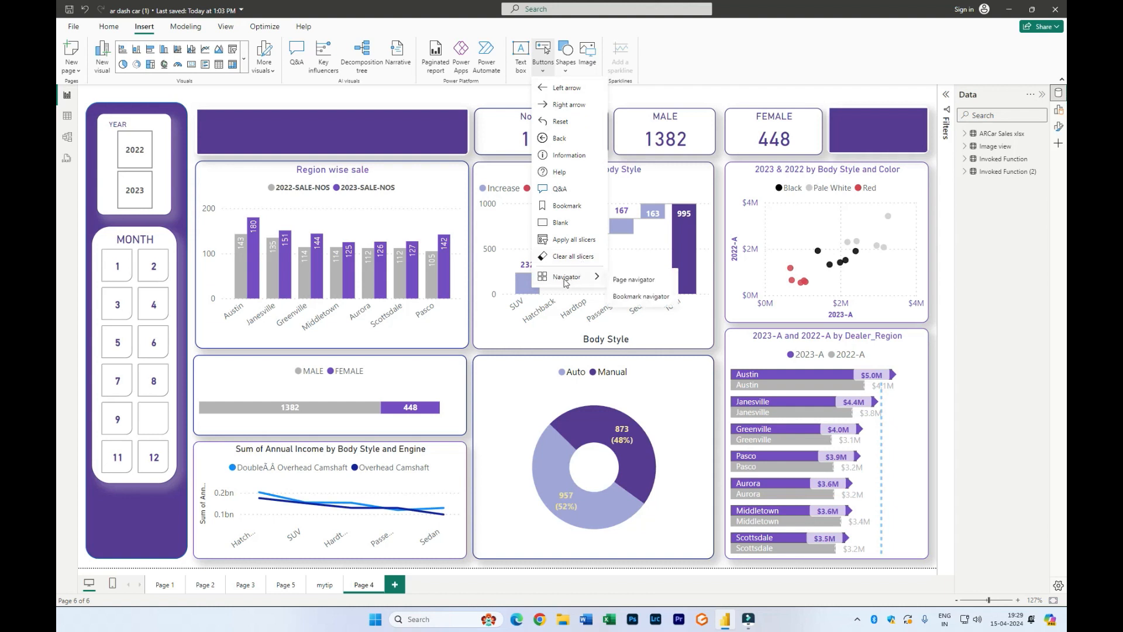
{"action": "left_click", "coordinate": [634, 280]}
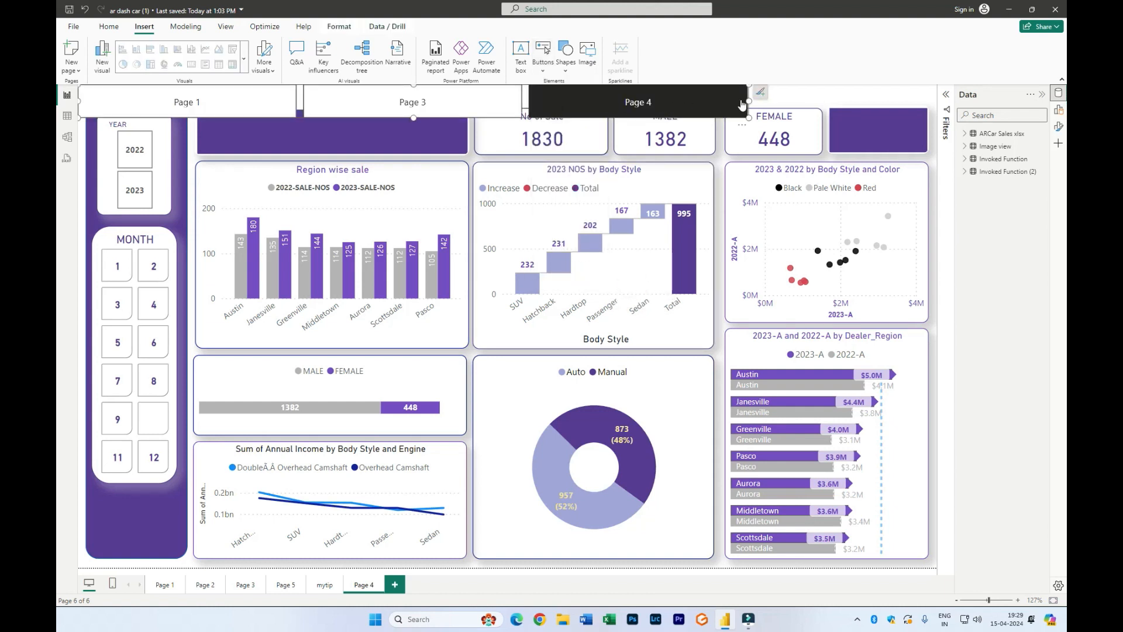
Step: Shrink the page navigator and fit it inside the purple header banner above the Region wise sale chart
{"action": "left_click_drag", "start_coordinate": [749, 102], "coordinate": [344, 109]}
{"action": "left_click_drag", "start_coordinate": [256, 115], "coordinate": [377, 148]}
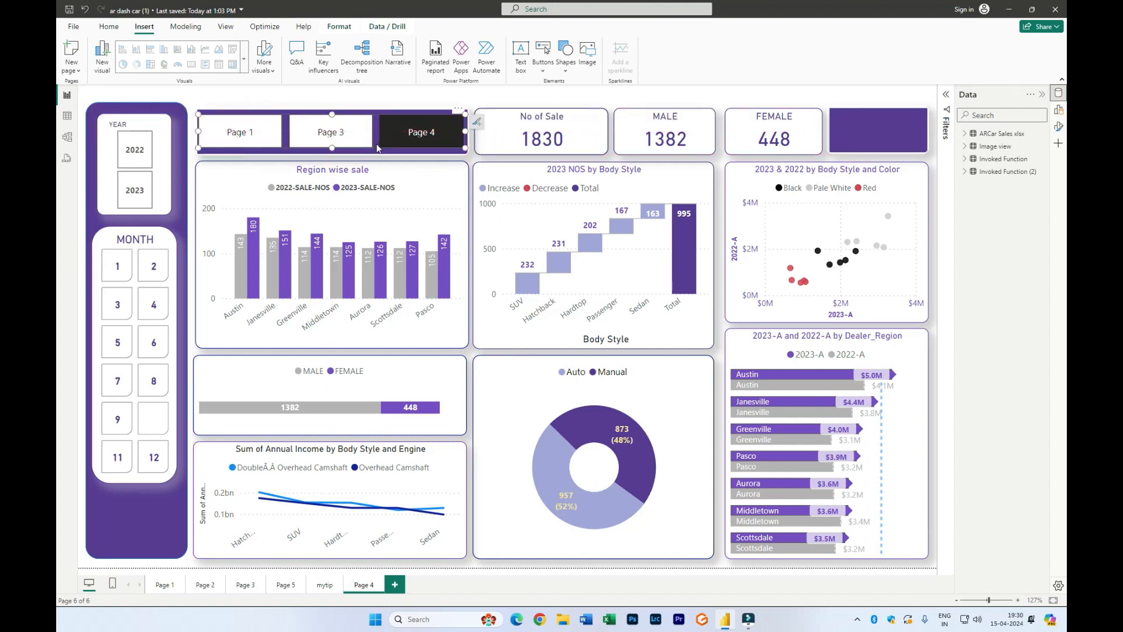
{"action": "left_click_drag", "start_coordinate": [199, 148], "coordinate": [208, 148]}
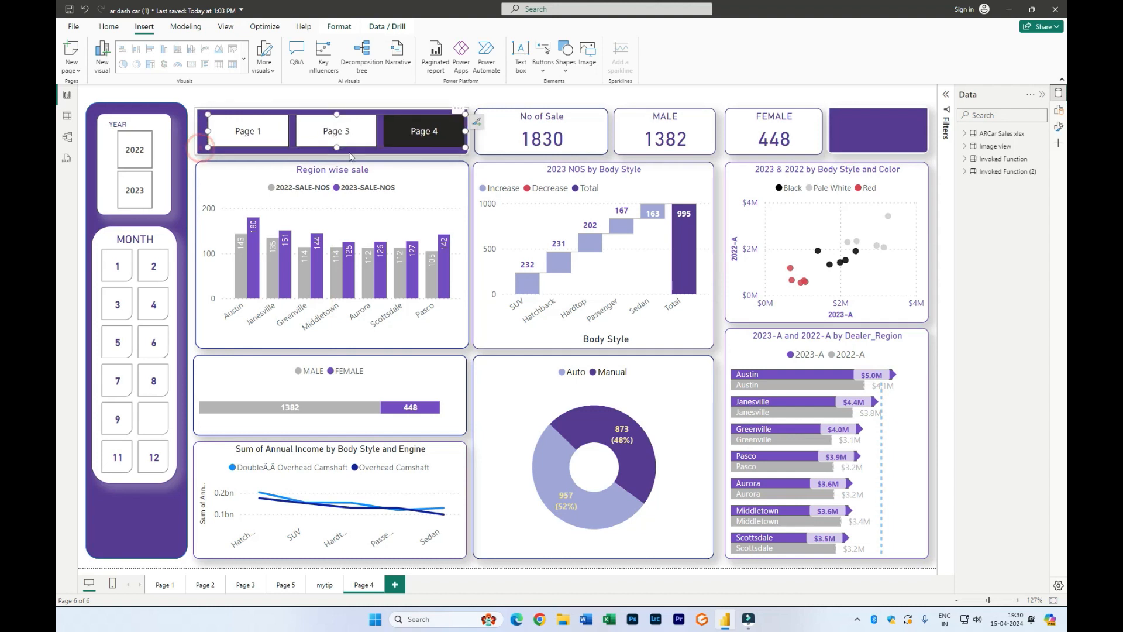
{"action": "left_click_drag", "start_coordinate": [465, 147], "coordinate": [453, 144]}
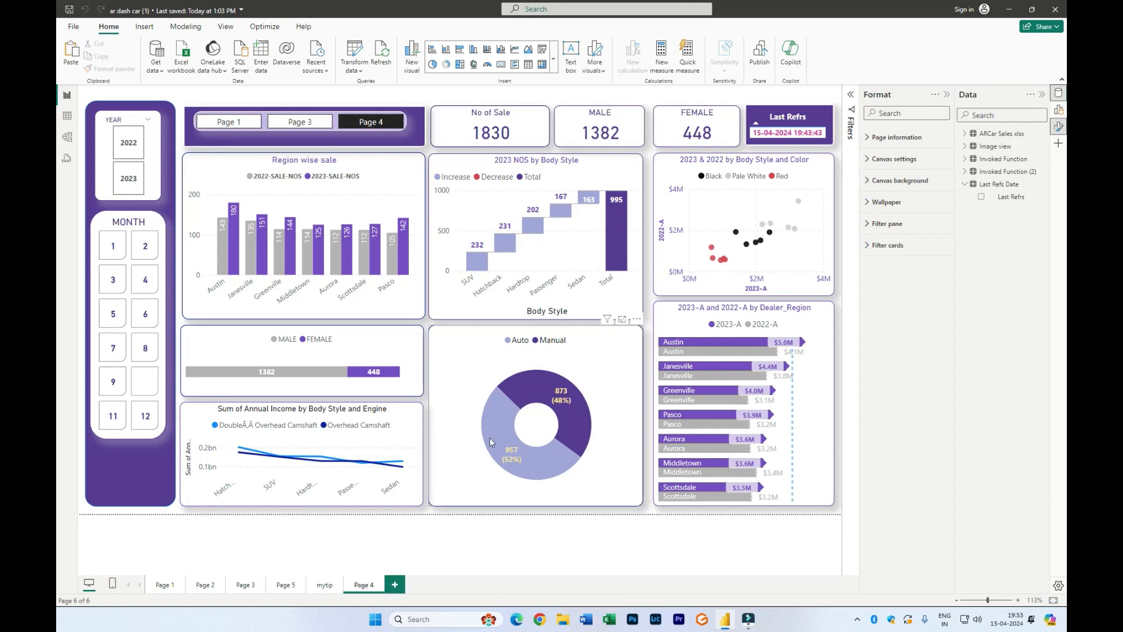
{"action": "mouse_move", "coordinate": [490, 442]}
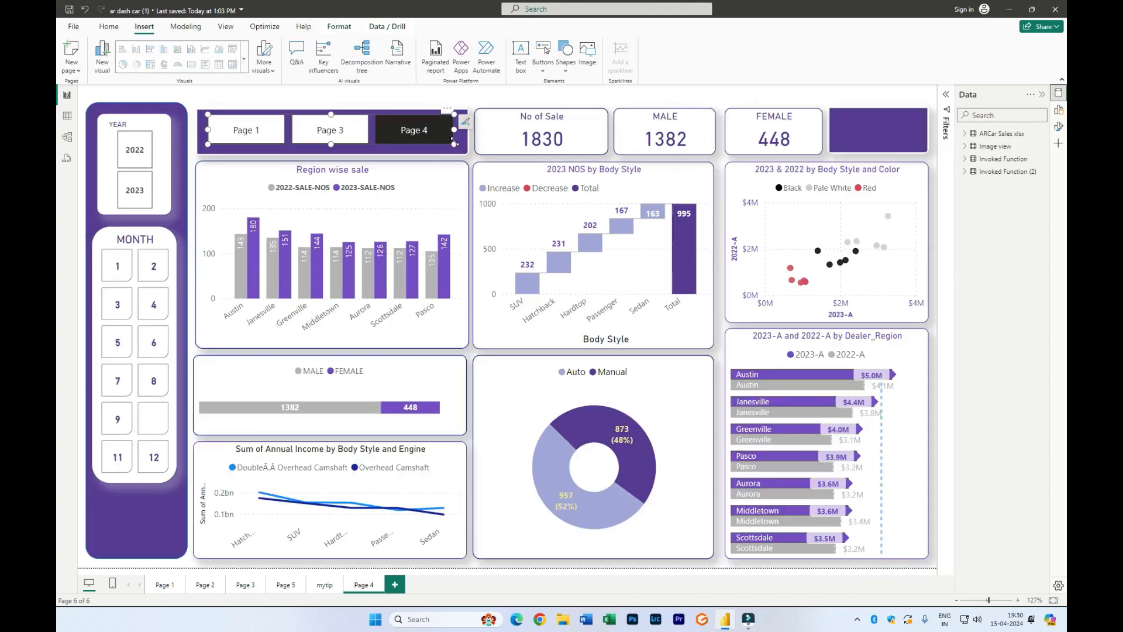
{"action": "left_click_drag", "start_coordinate": [453, 142], "coordinate": [447, 137]}
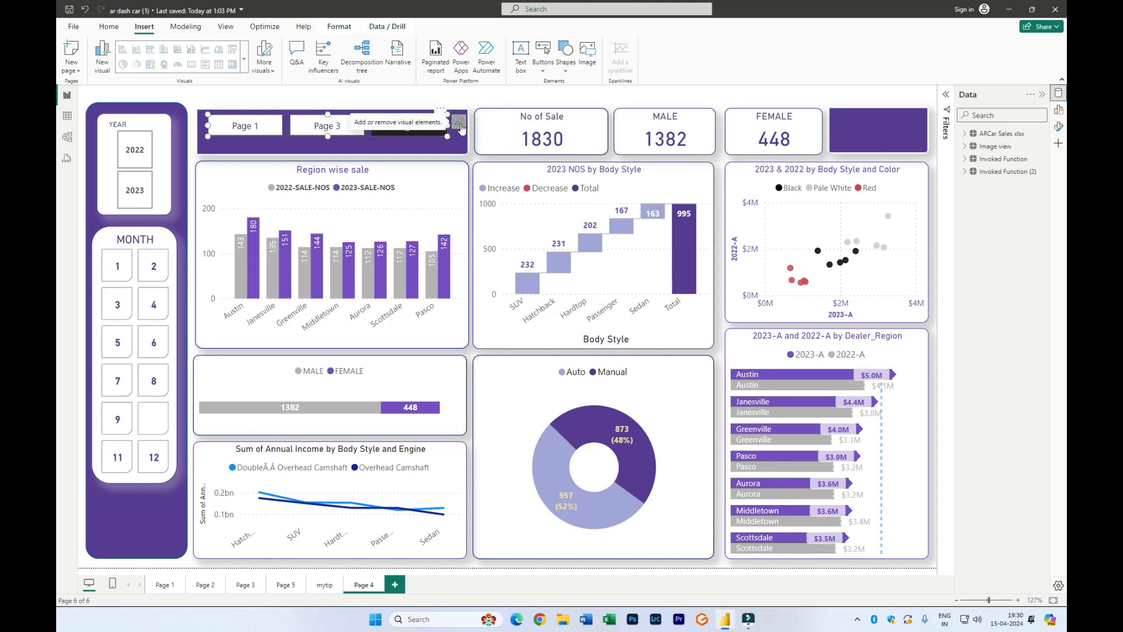
Step: Turn on the page navigator's background and set its colour to light purple
{"action": "left_click", "coordinate": [460, 125]}
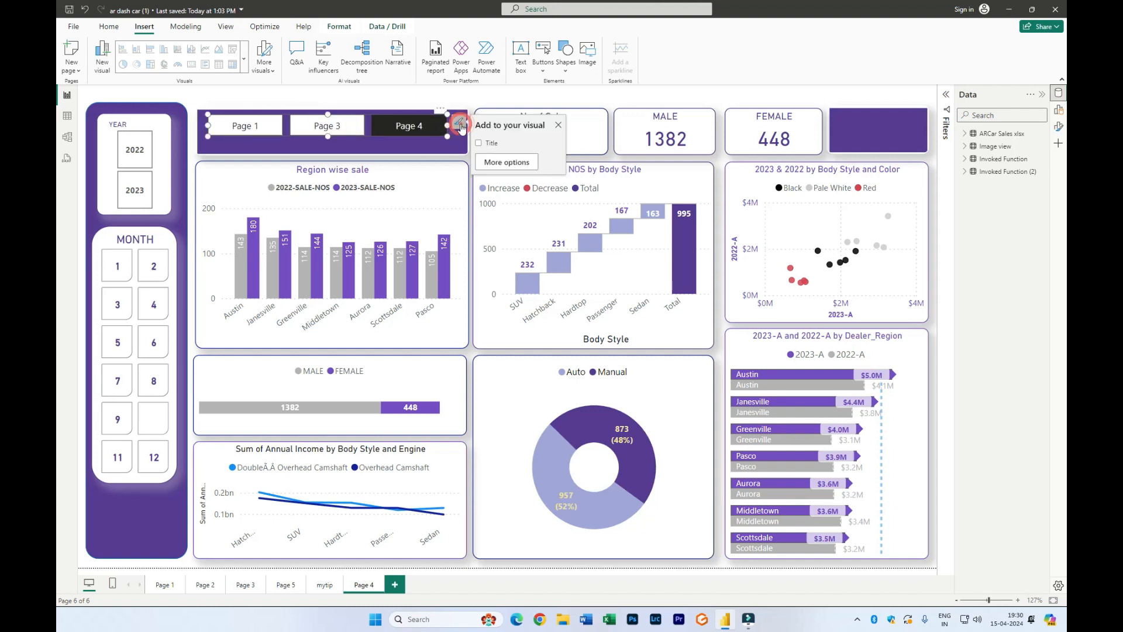
{"action": "left_click", "coordinate": [498, 171]}
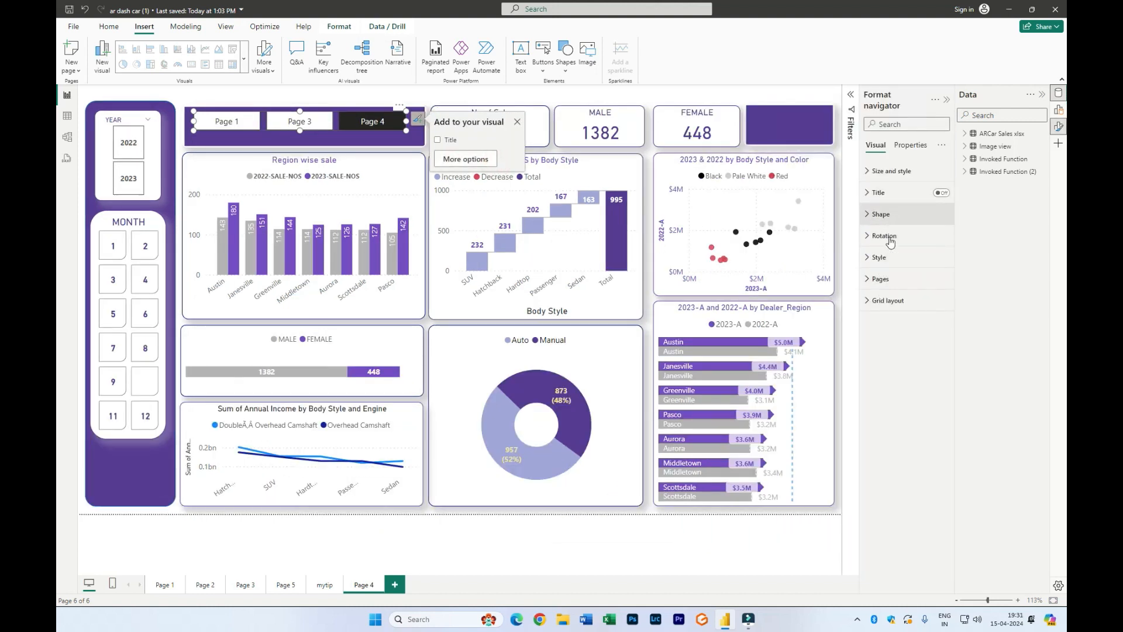
{"action": "left_click", "coordinate": [882, 170]}
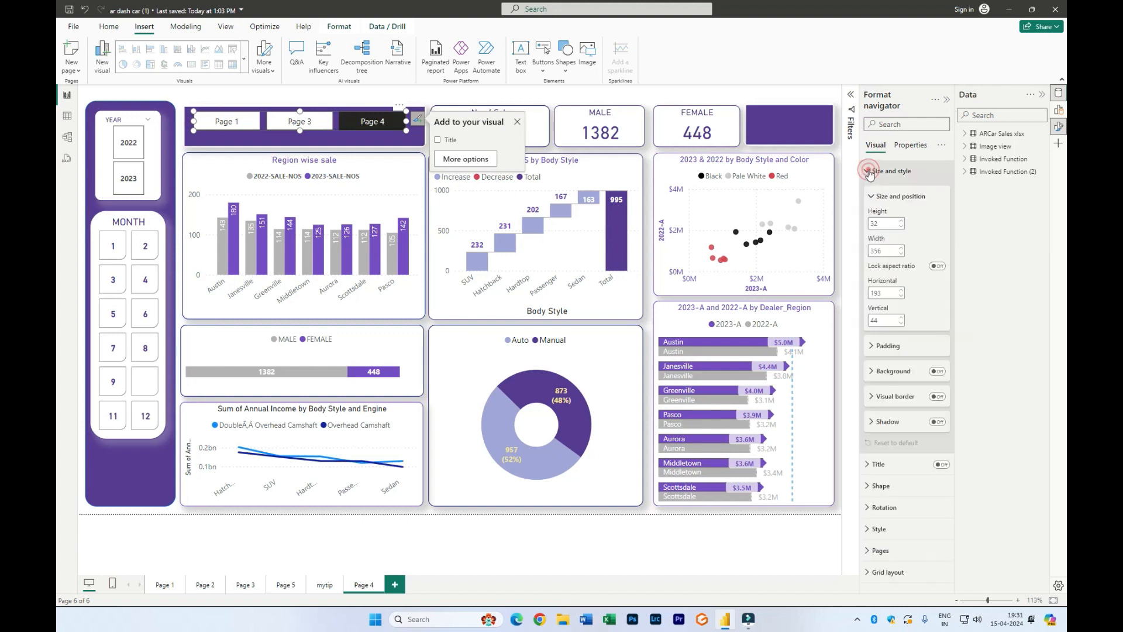
{"action": "left_click", "coordinate": [936, 371]}
{"action": "left_click", "coordinate": [873, 375]}
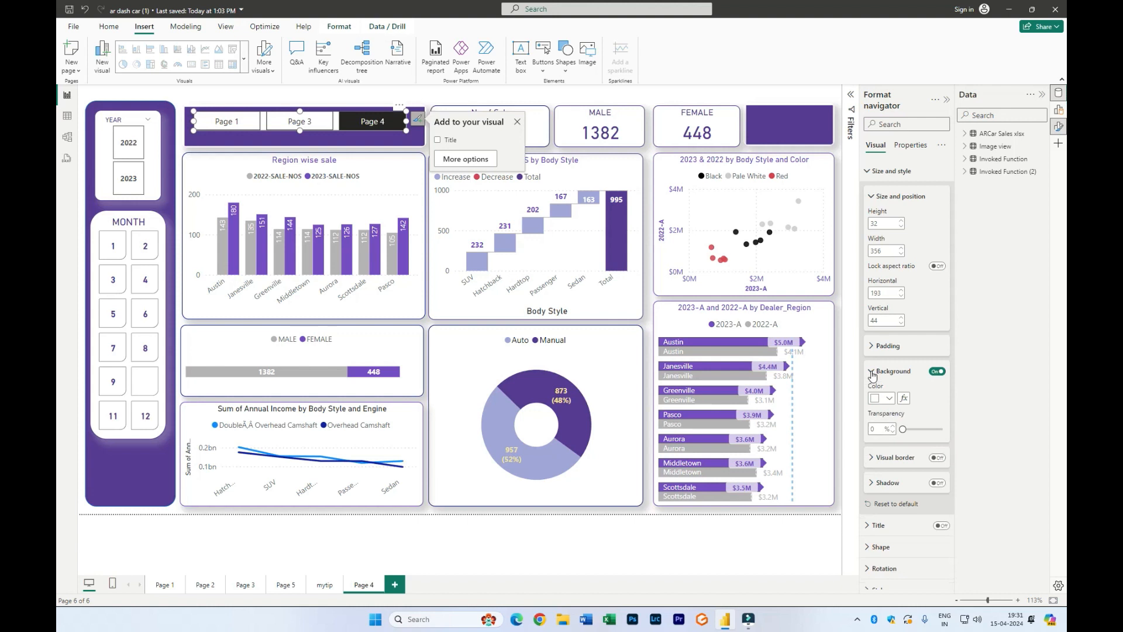
{"action": "left_click", "coordinate": [889, 399]}
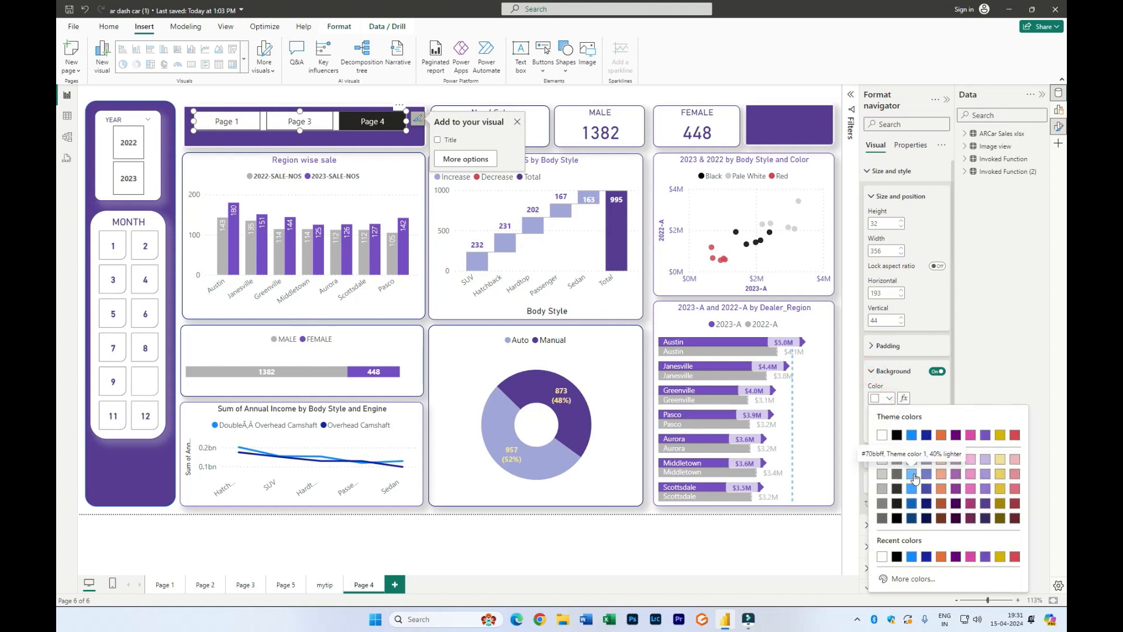
{"action": "left_click", "coordinate": [983, 460]}
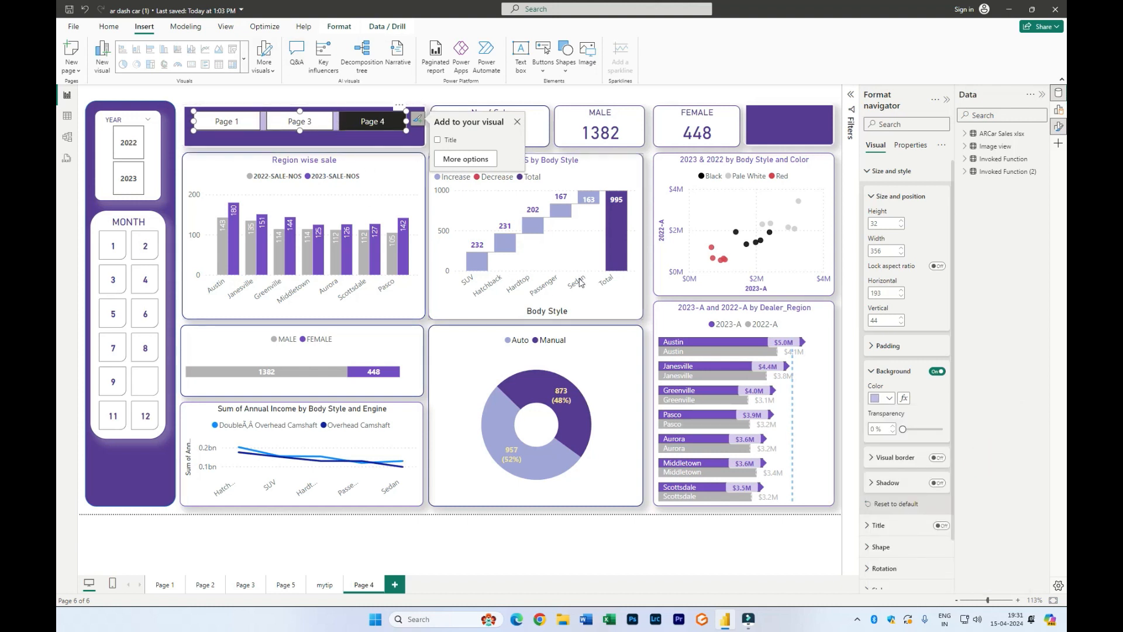
{"action": "left_click", "coordinate": [873, 372]}
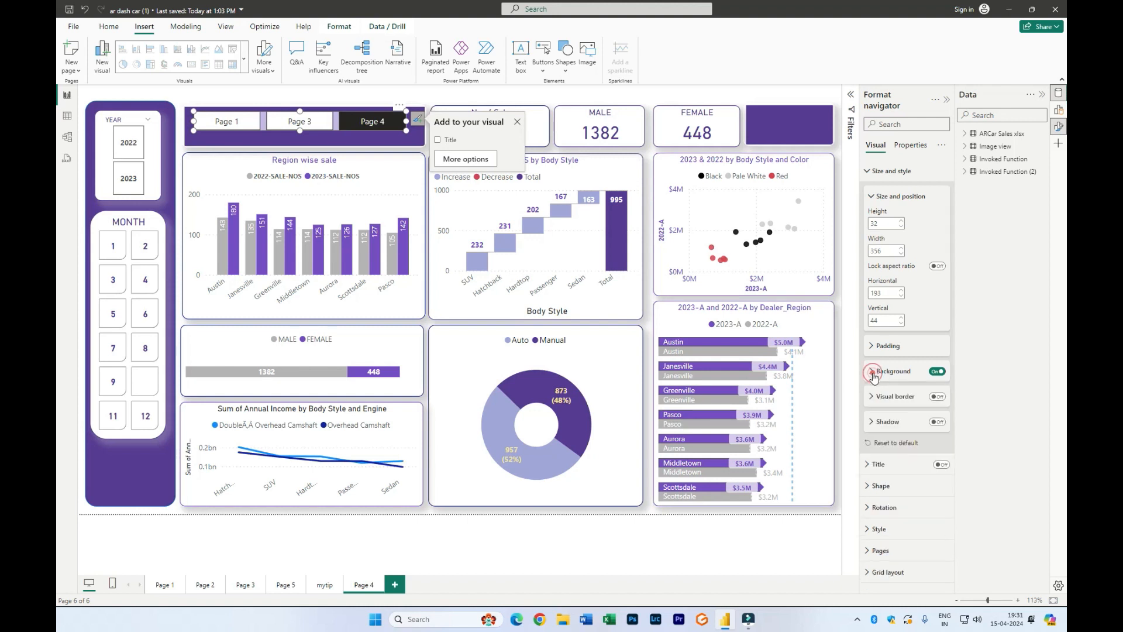
Step: Turn on a white visual border for the page navigator and set its rounded corners to 13 px
{"action": "left_click", "coordinate": [873, 198]}
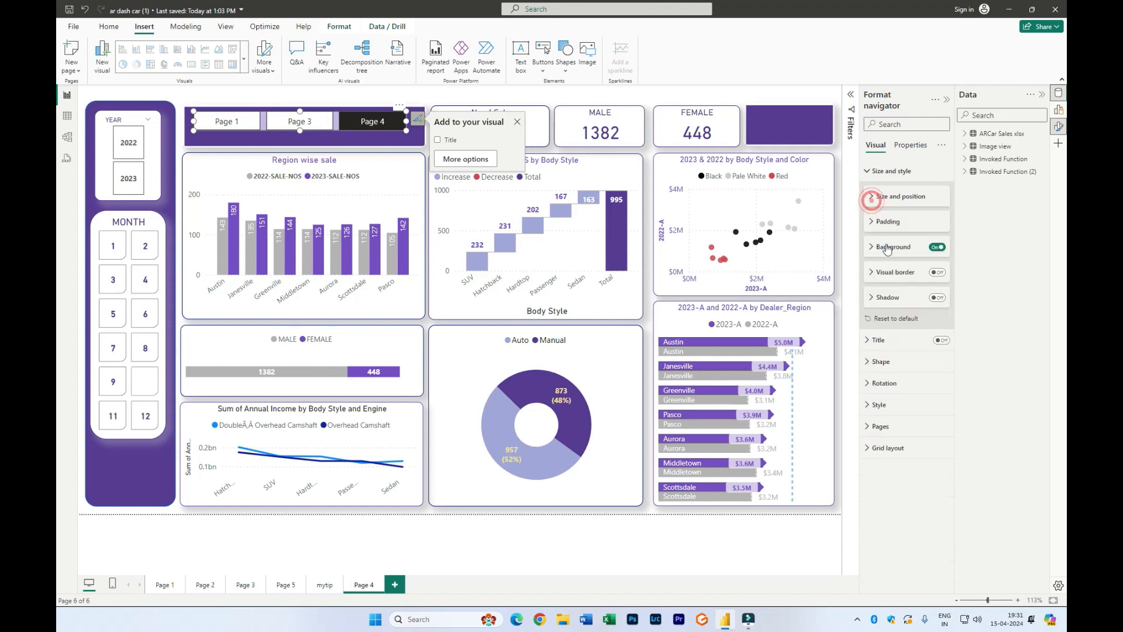
{"action": "left_click", "coordinate": [936, 282]}
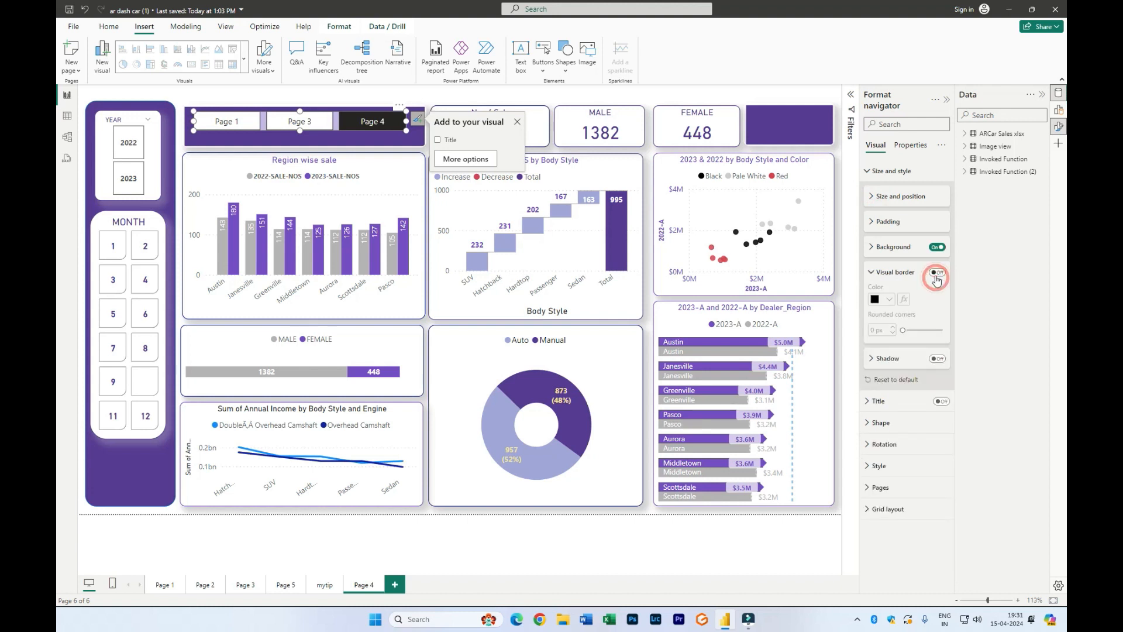
{"action": "left_click", "coordinate": [938, 274]}
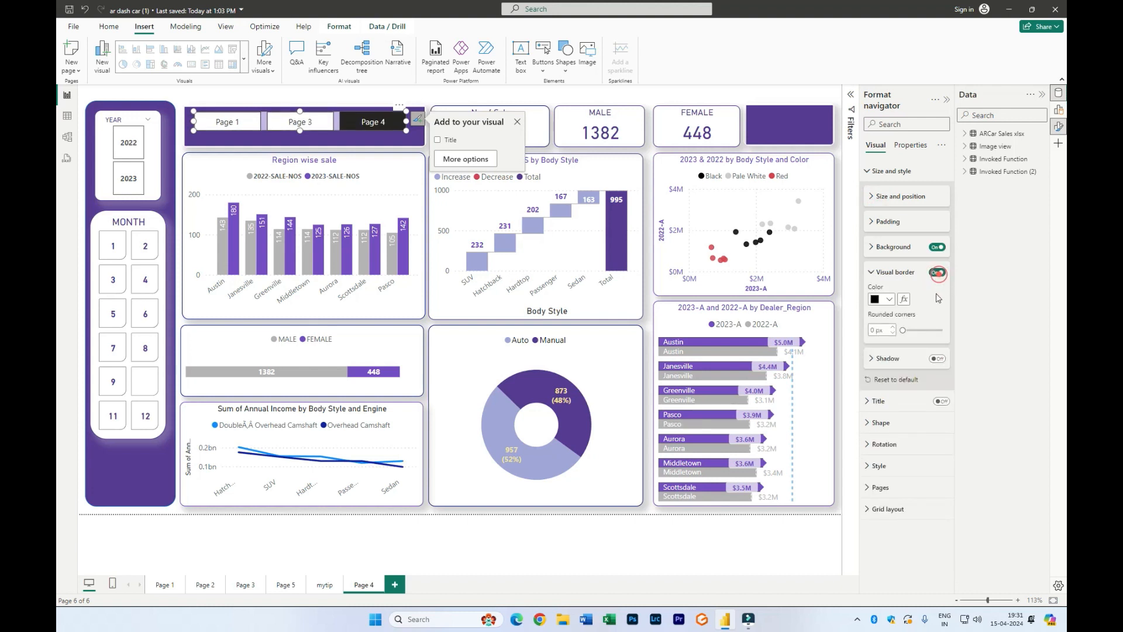
{"action": "left_click", "coordinate": [889, 300]}
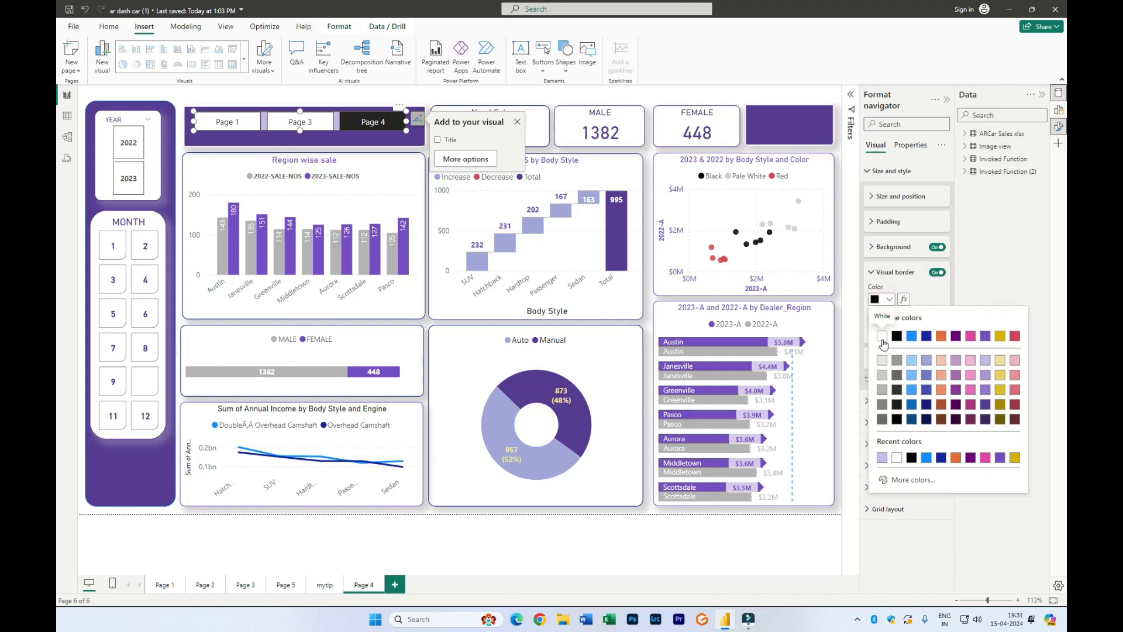
{"action": "left_click", "coordinate": [882, 340]}
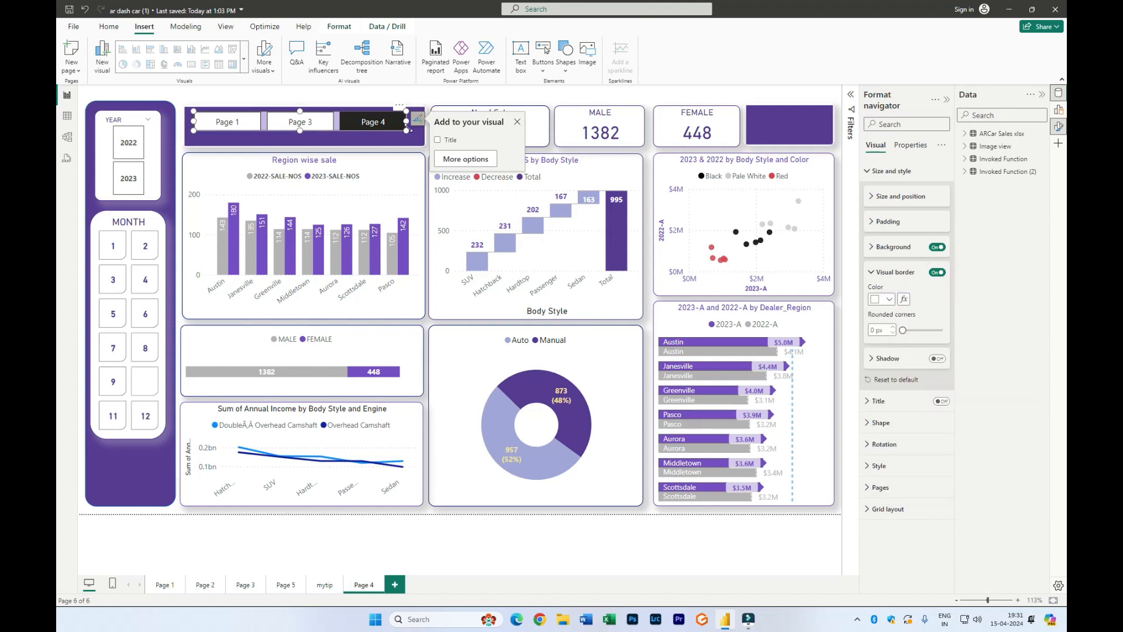
{"action": "left_click_drag", "start_coordinate": [903, 327], "coordinate": [917, 330]}
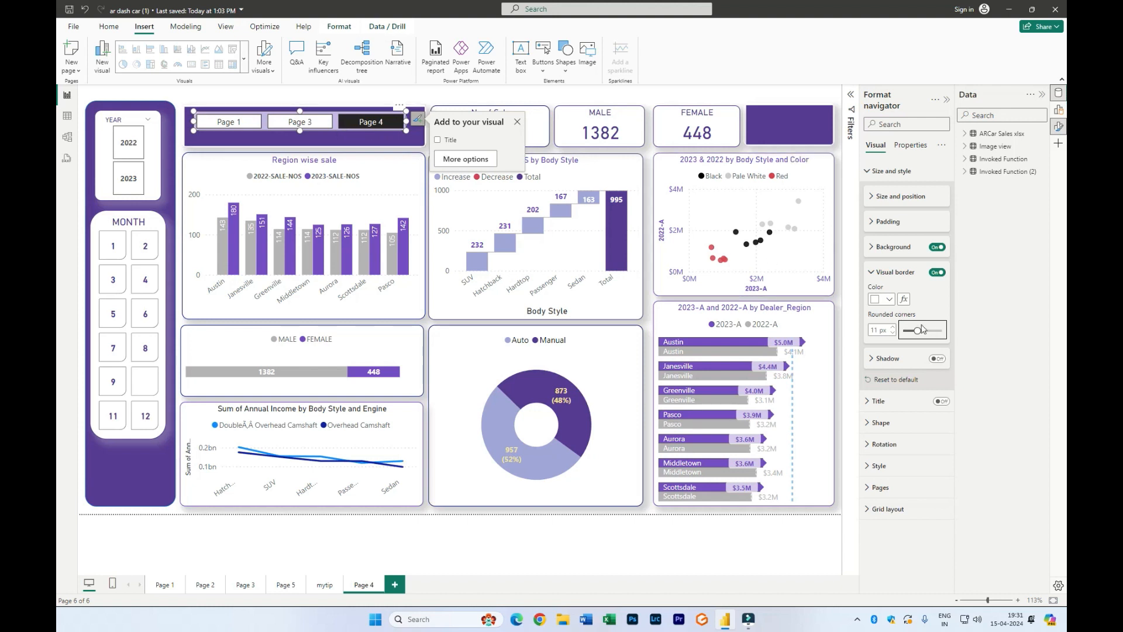
{"action": "left_click", "coordinate": [884, 300]}
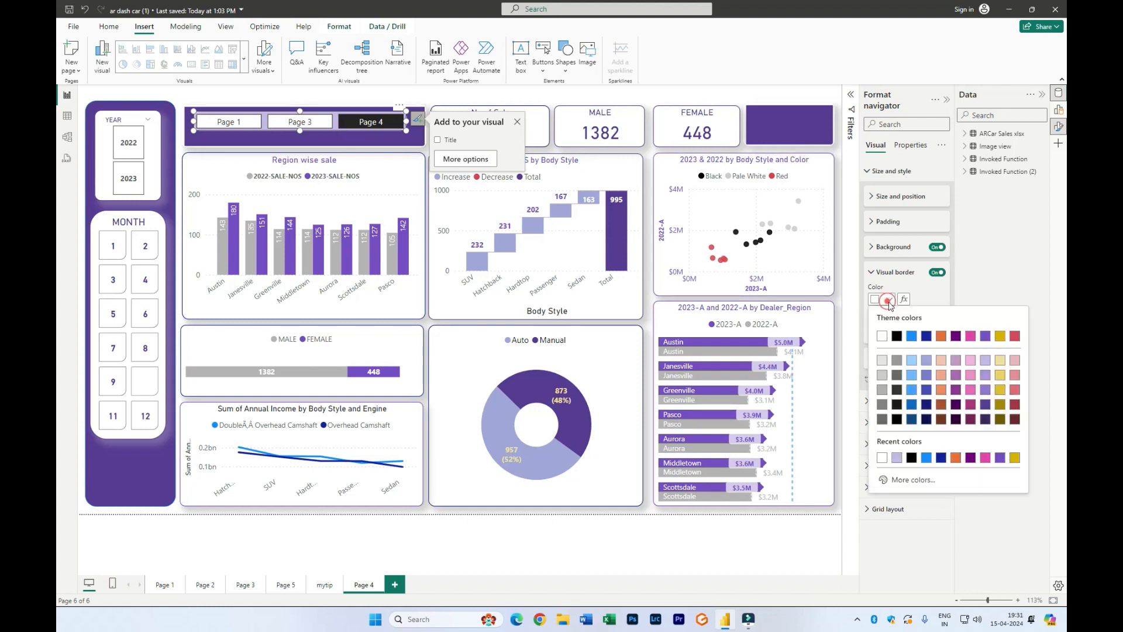
{"action": "left_click", "coordinate": [882, 336]}
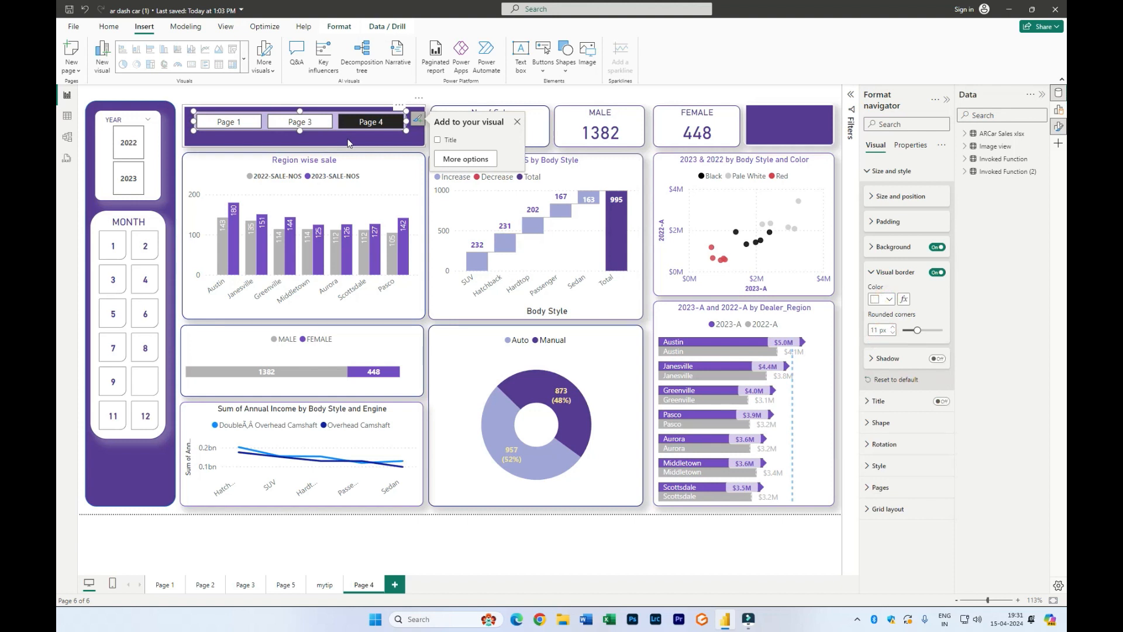
{"action": "left_click_drag", "start_coordinate": [916, 330], "coordinate": [920, 330]}
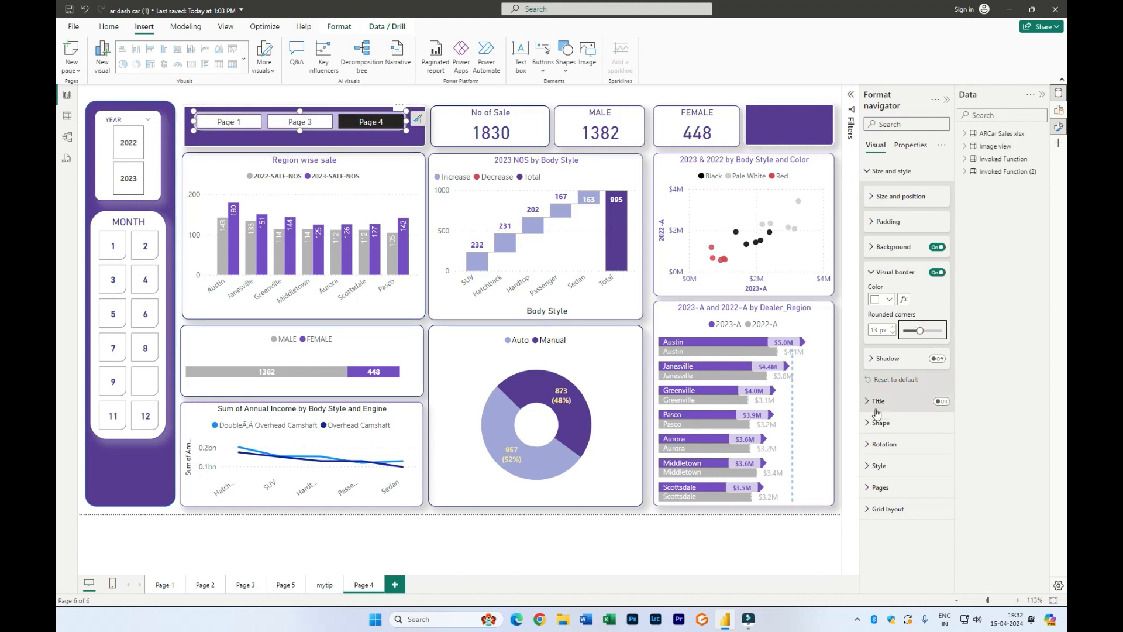
Step: Turn on the page navigator's shadow and set its colour to light grey
{"action": "left_click", "coordinate": [936, 359]}
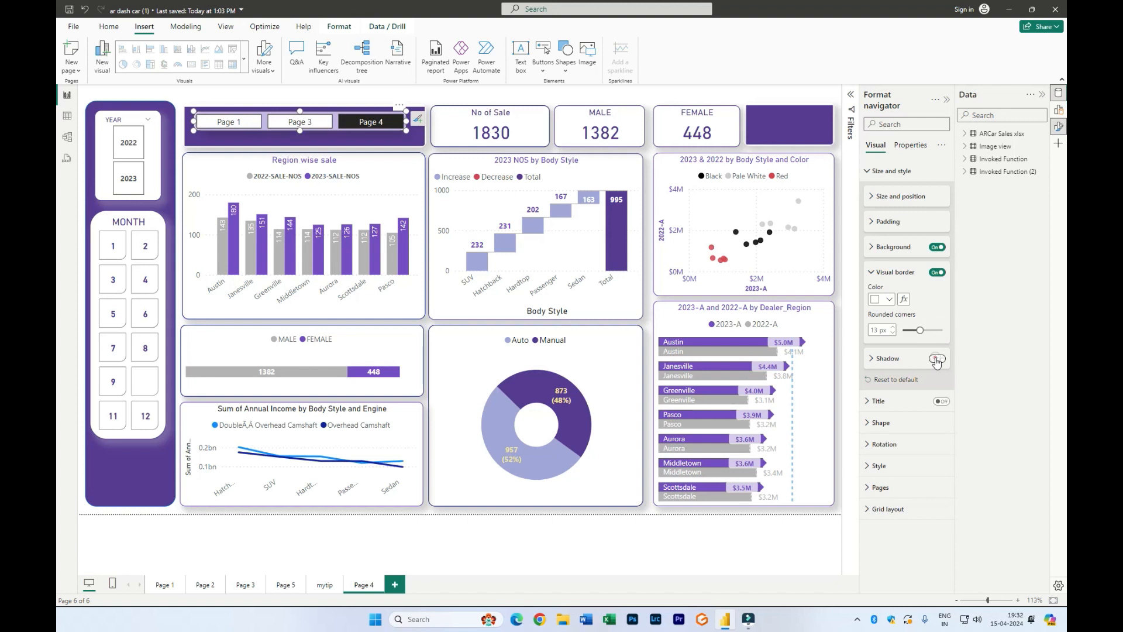
{"action": "left_click", "coordinate": [871, 358]}
{"action": "left_click", "coordinate": [886, 386]}
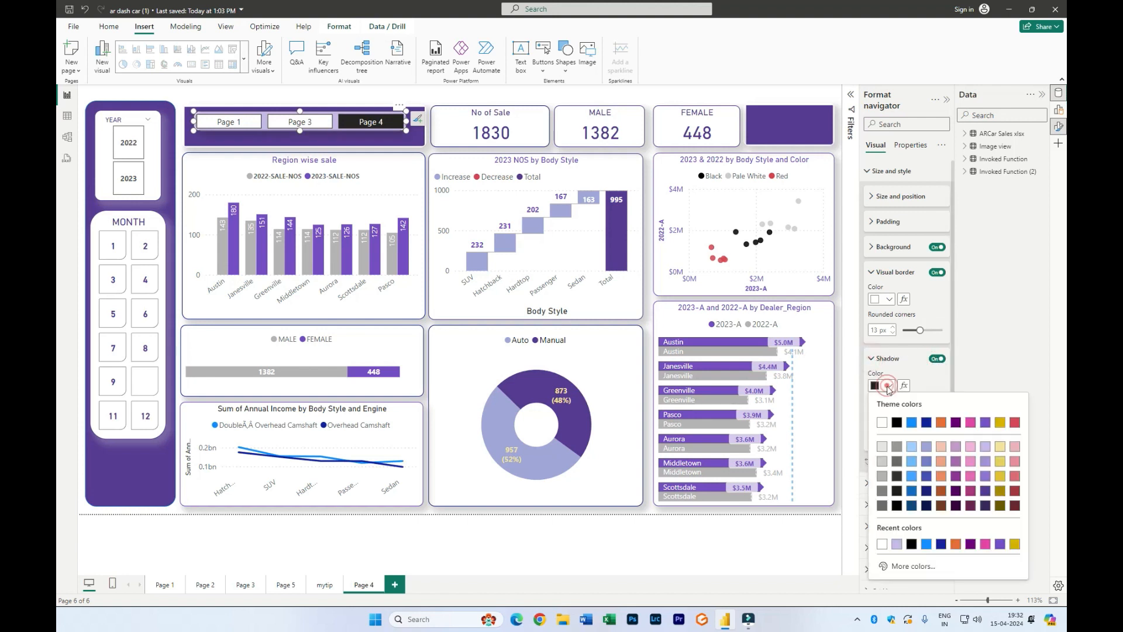
{"action": "left_click", "coordinate": [882, 423]}
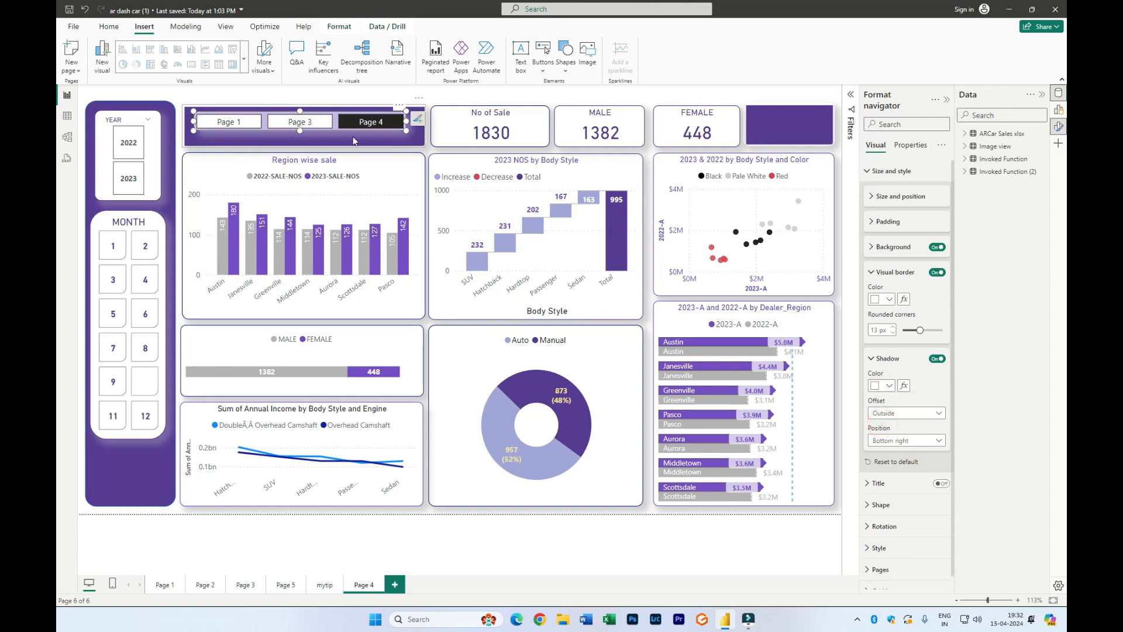
{"action": "left_click", "coordinate": [888, 386]}
{"action": "left_click", "coordinate": [882, 462]}
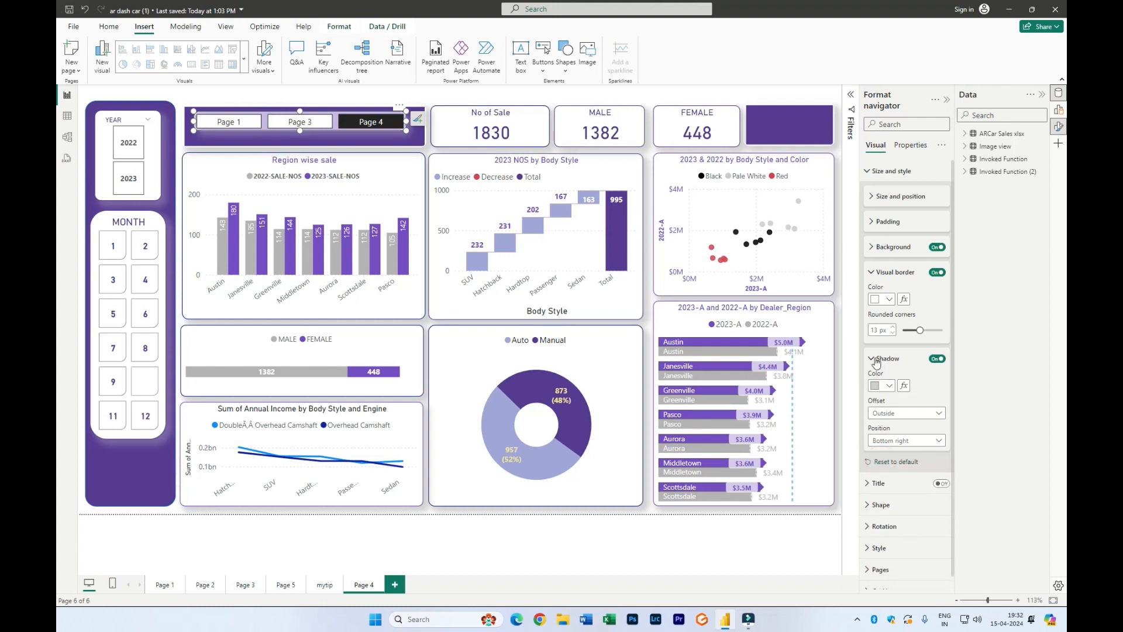
{"action": "left_click", "coordinate": [875, 358]}
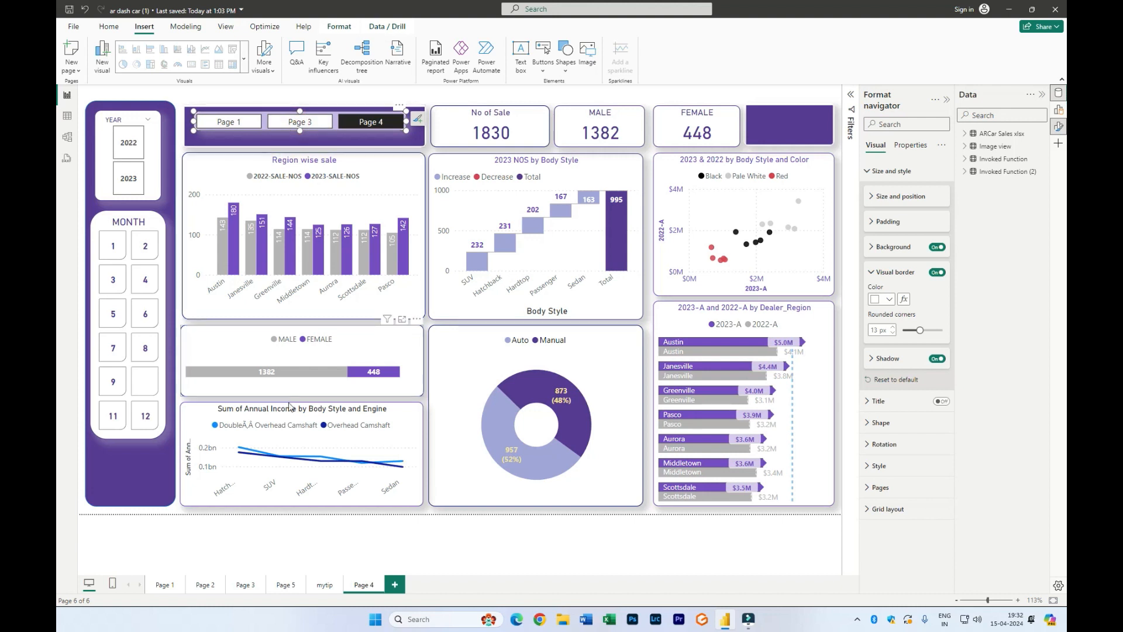
Step: Test the navigator by going to Page 1, and return to Page 4
{"action": "left_click", "coordinate": [303, 542]}
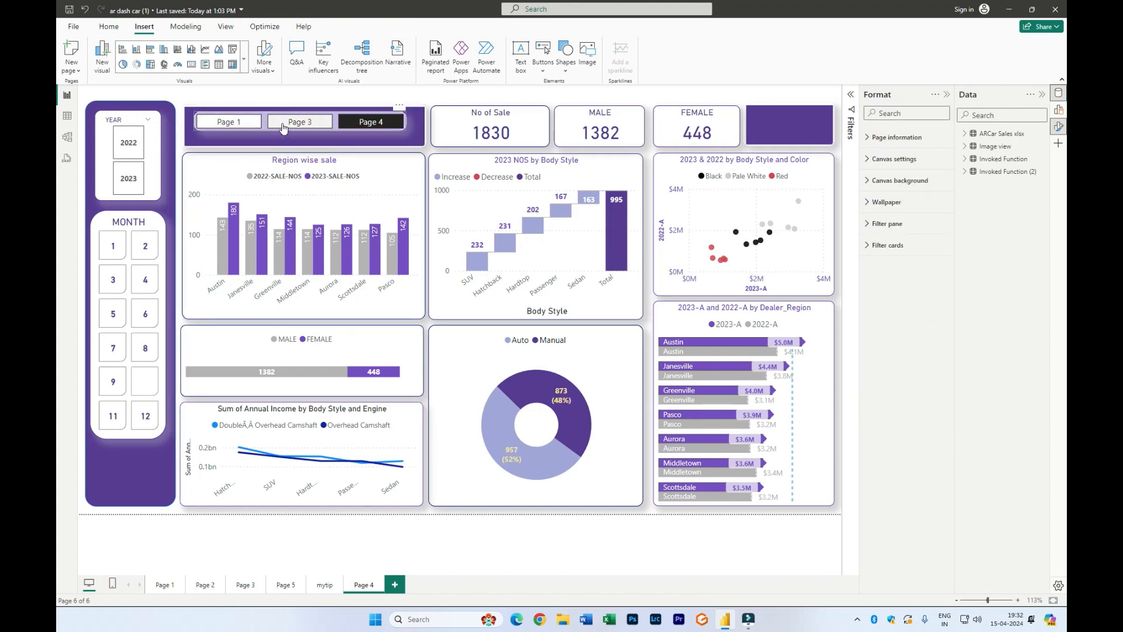
{"action": "left_click", "coordinate": [237, 123], "text": "ctrl"}
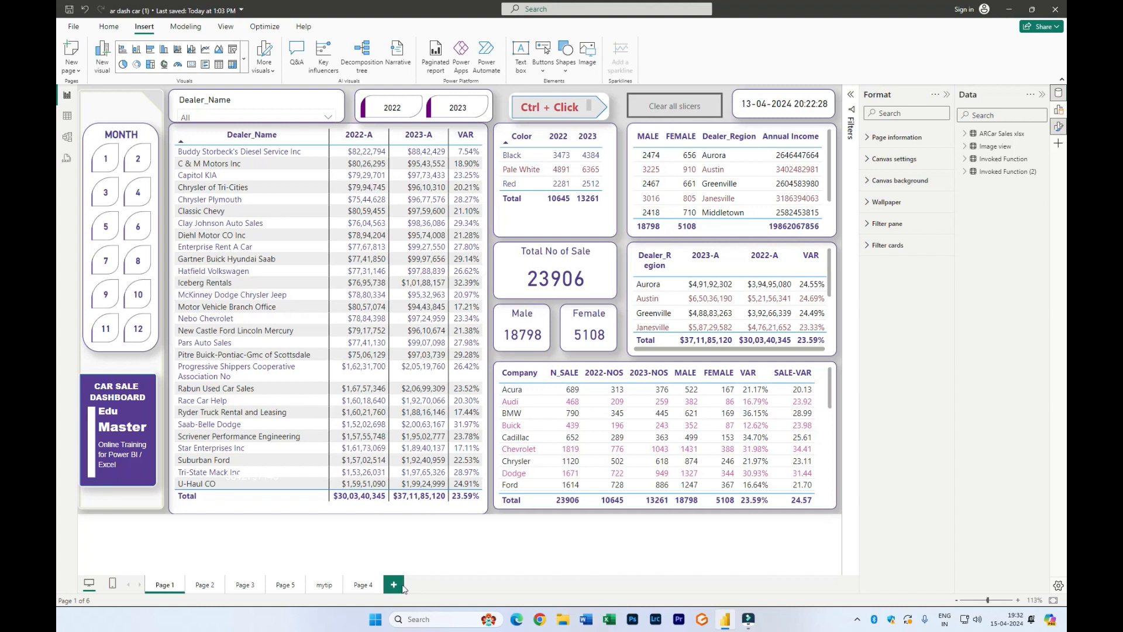
{"action": "left_click", "coordinate": [363, 585]}
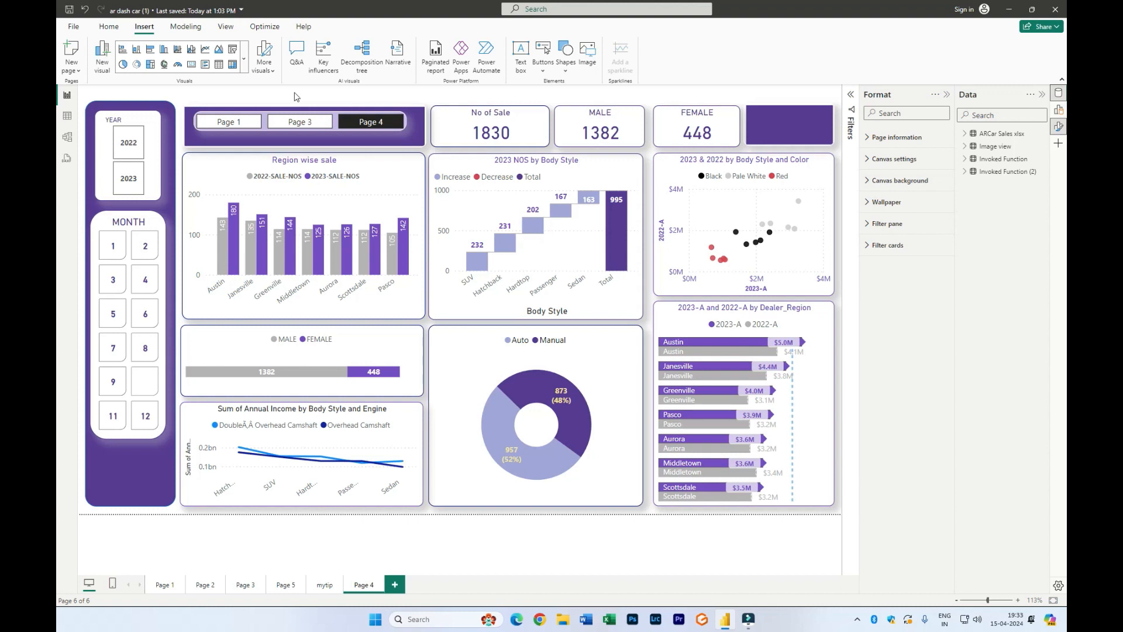
Step: Create a new blank query as a data source for the report
{"action": "left_click", "coordinate": [109, 26]}
{"action": "left_click", "coordinate": [162, 71]}
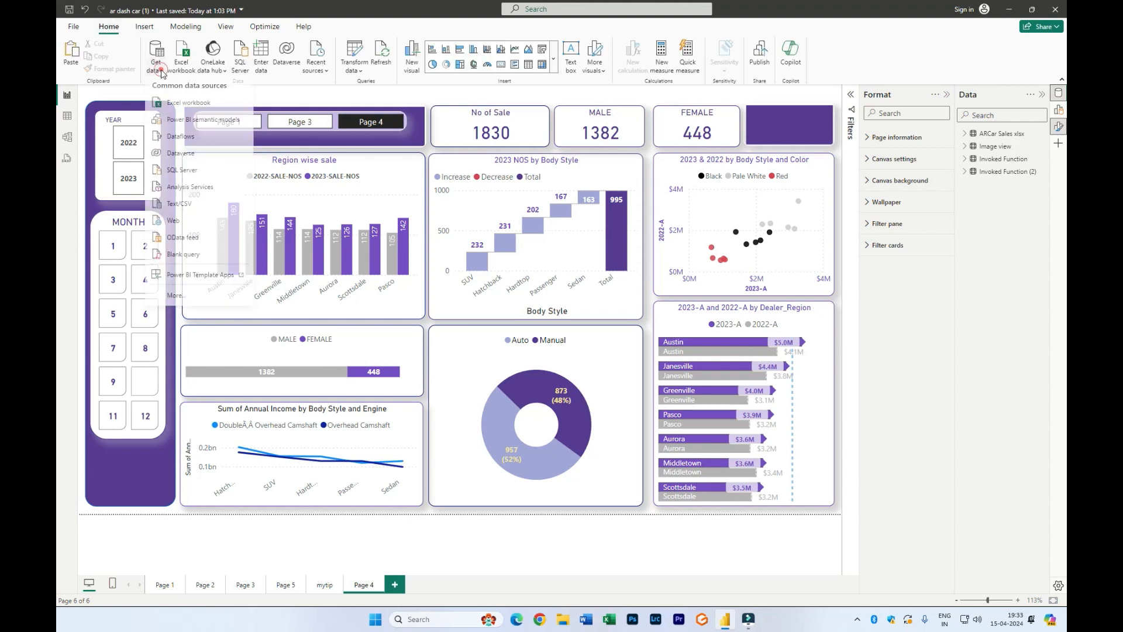
{"action": "left_click", "coordinate": [180, 258]}
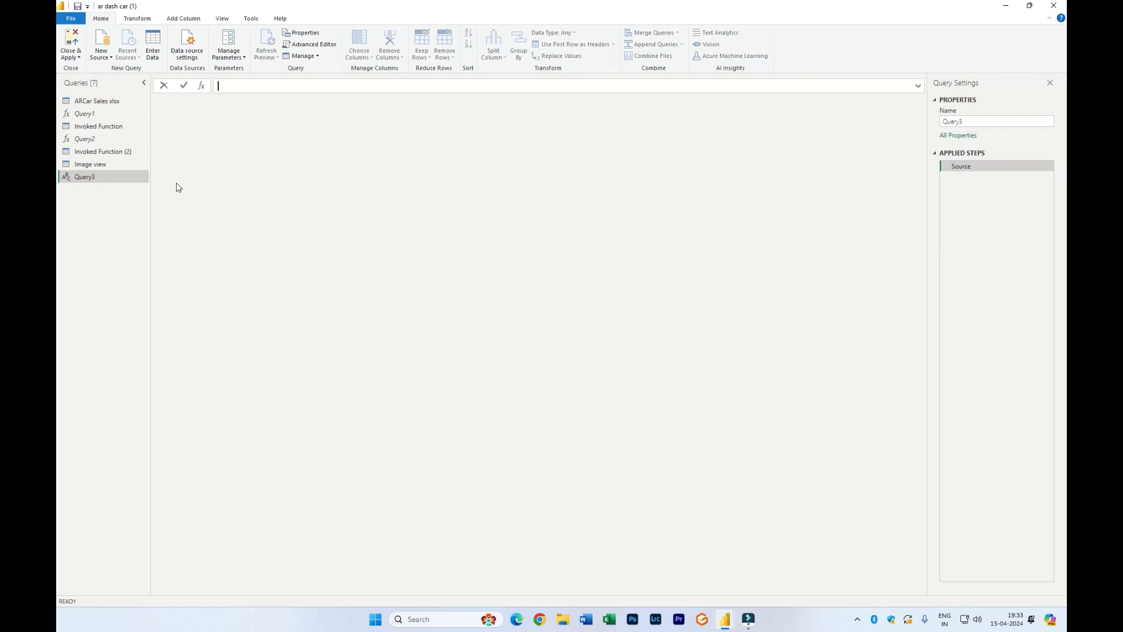
Step: Enter the formula =DateTime.LocalNow as the source of the blank query
{"action": "left_click", "coordinate": [249, 86]}
{"action": "type", "text": "=date"}
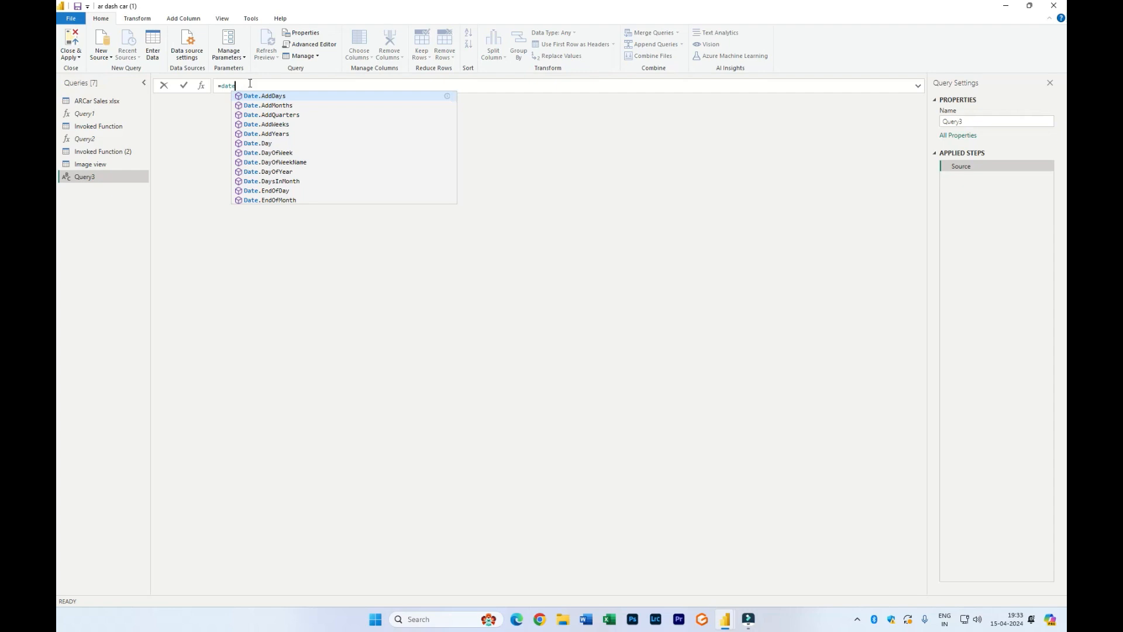
{"action": "type", "text": ".lo"}
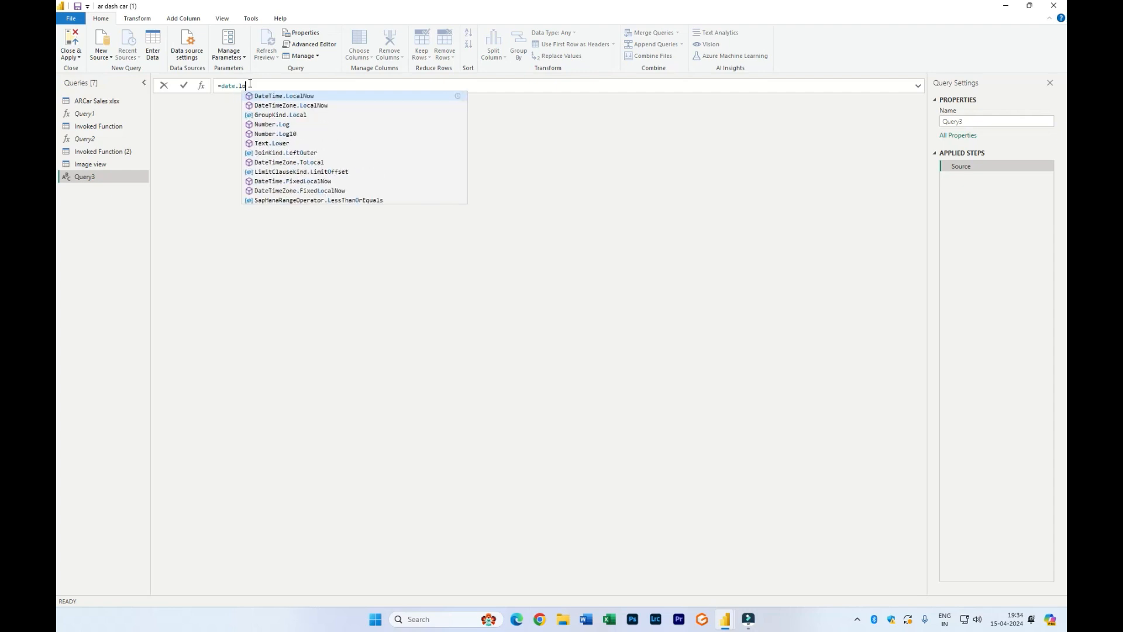
{"action": "left_click", "coordinate": [281, 95]}
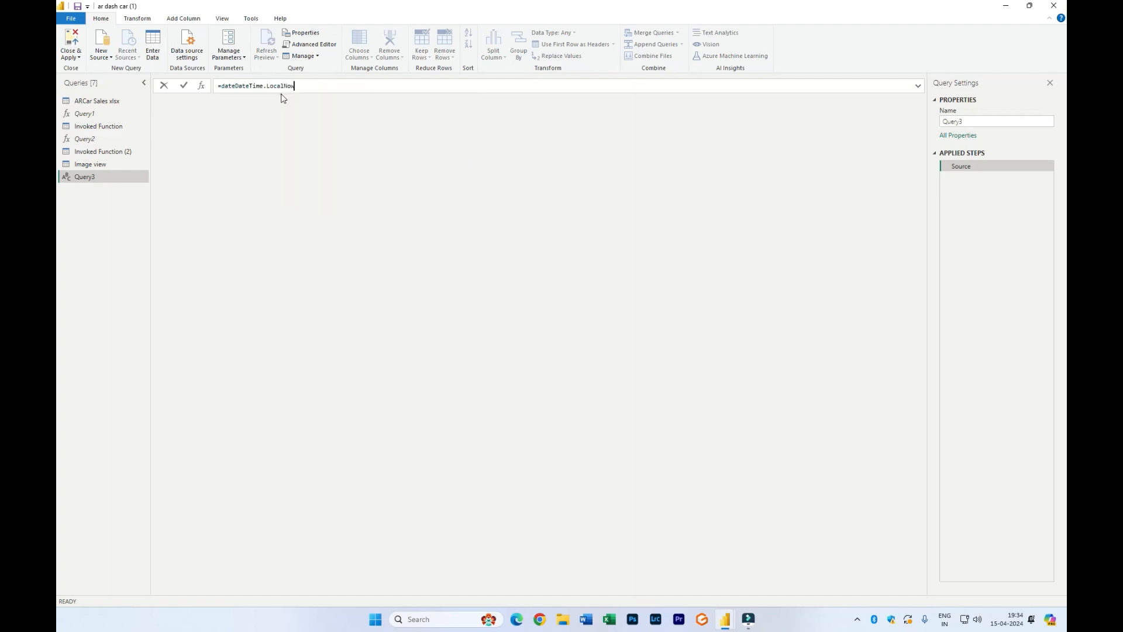
{"action": "left_click", "coordinate": [236, 86]}
{"action": "key", "text": "BackSpace"}
{"action": "key", "text": "BackSpace"}
{"action": "key", "text": "BackSpace"}
{"action": "key", "text": "BackSpace"}
{"action": "left_click", "coordinate": [183, 86]}
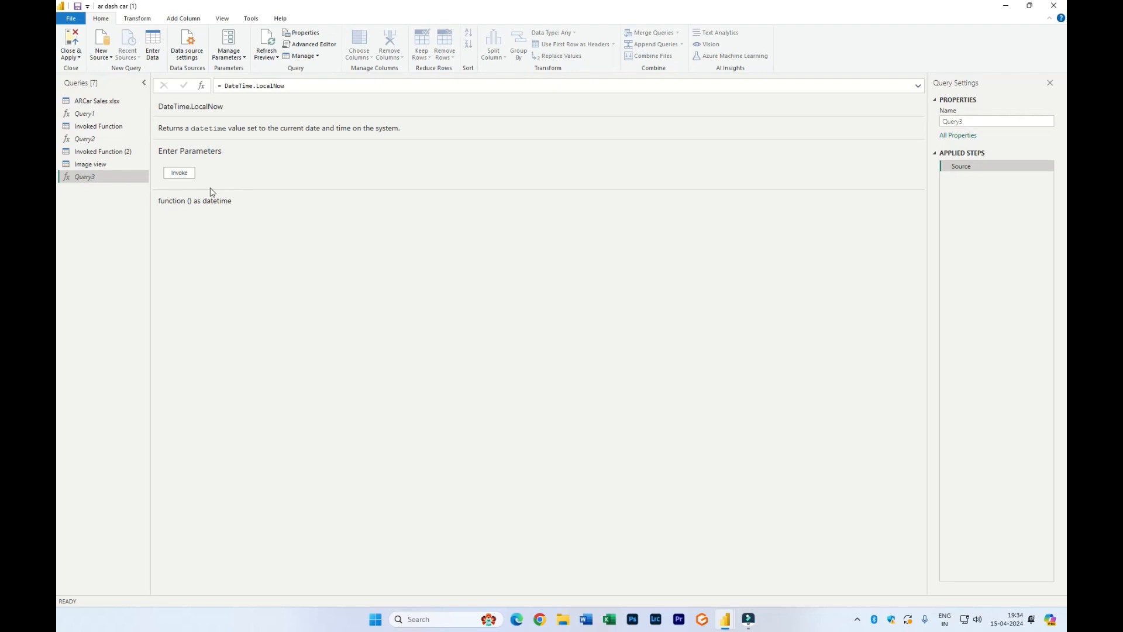
Step: Invoke the DateTime.LocalNow function without parameters and convert the returned value to a table
{"action": "left_click", "coordinate": [179, 173]}
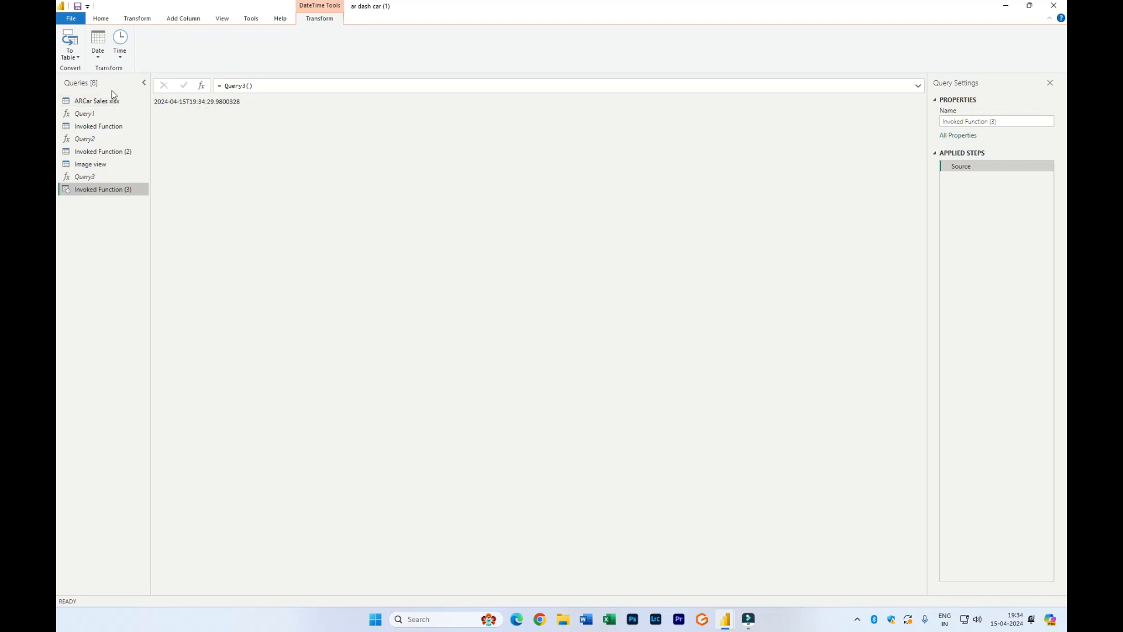
{"action": "left_click", "coordinate": [80, 62]}
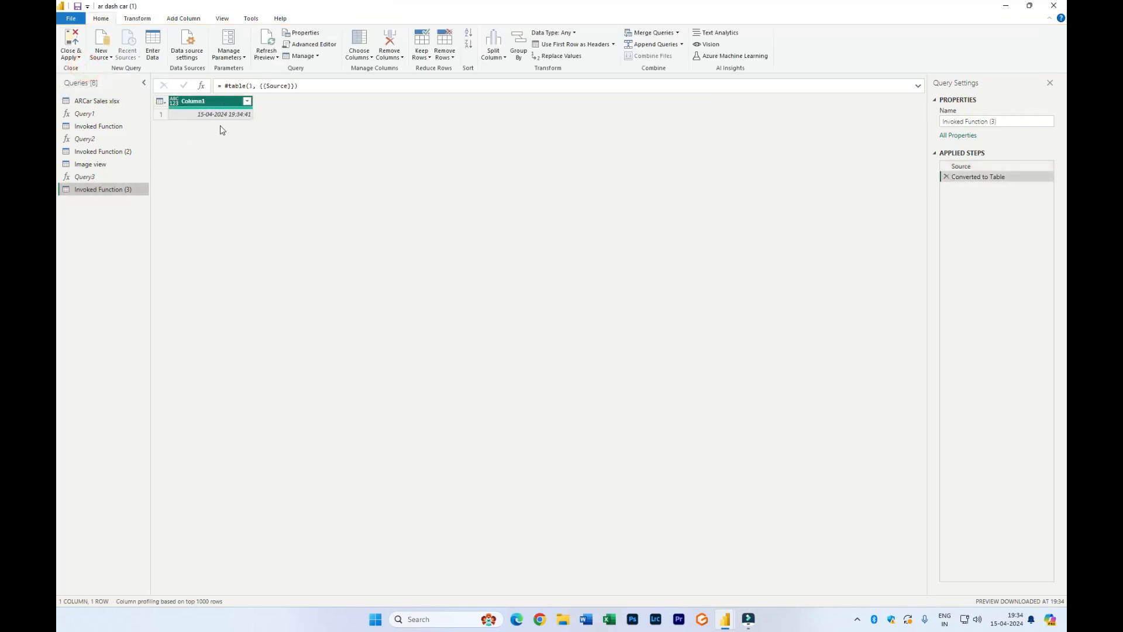
Step: Rename Column1 of the converted table to Last Refrs, then apply the query changes and return to the report
{"action": "right_click", "coordinate": [220, 105]}
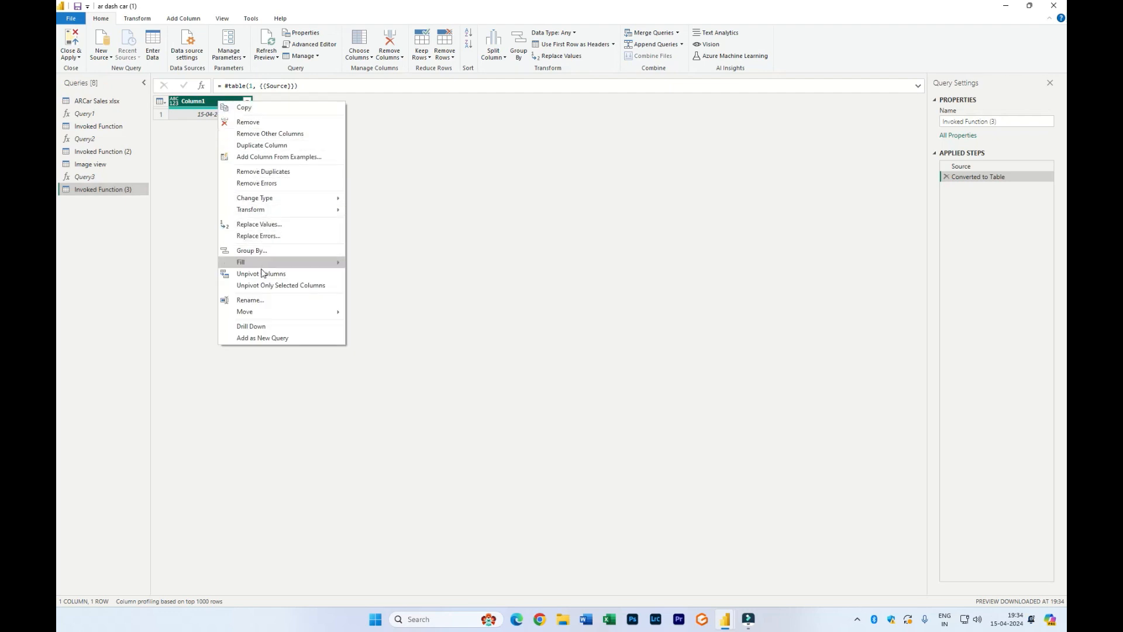
{"action": "left_click", "coordinate": [258, 300]}
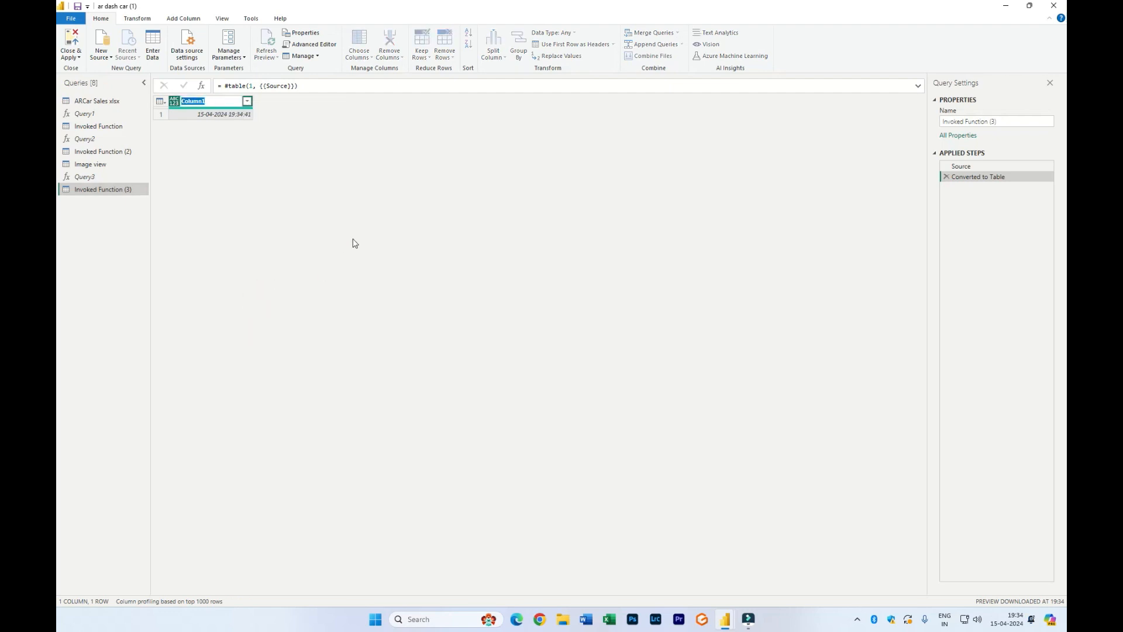
{"action": "type", "text": "Last Refrs"}
{"action": "key", "text": "Return"}
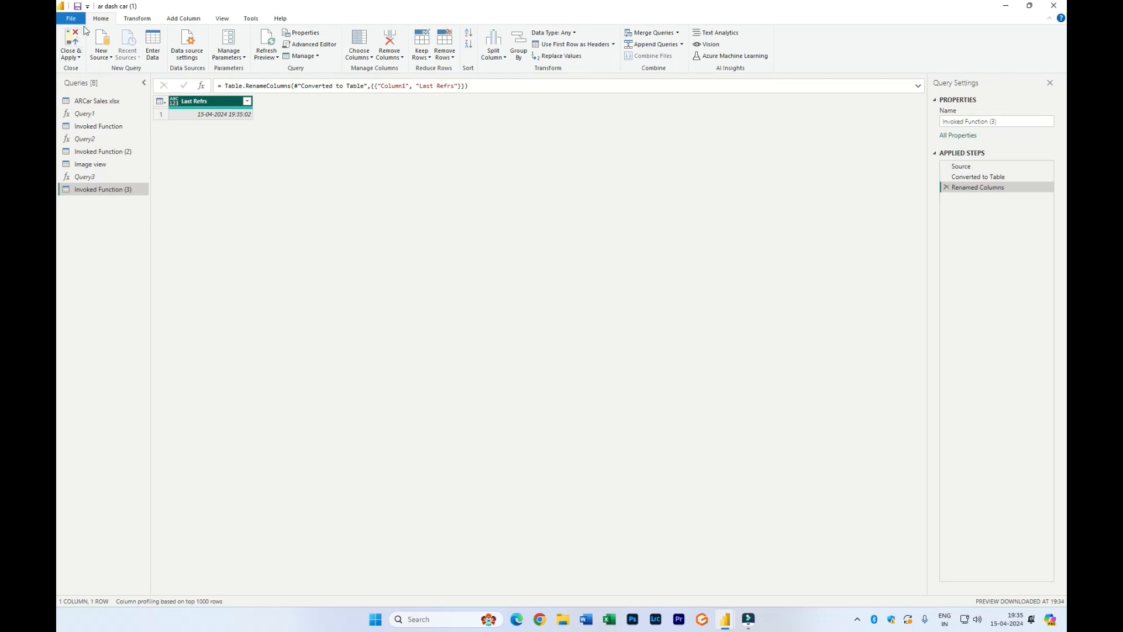
{"action": "left_click", "coordinate": [76, 59]}
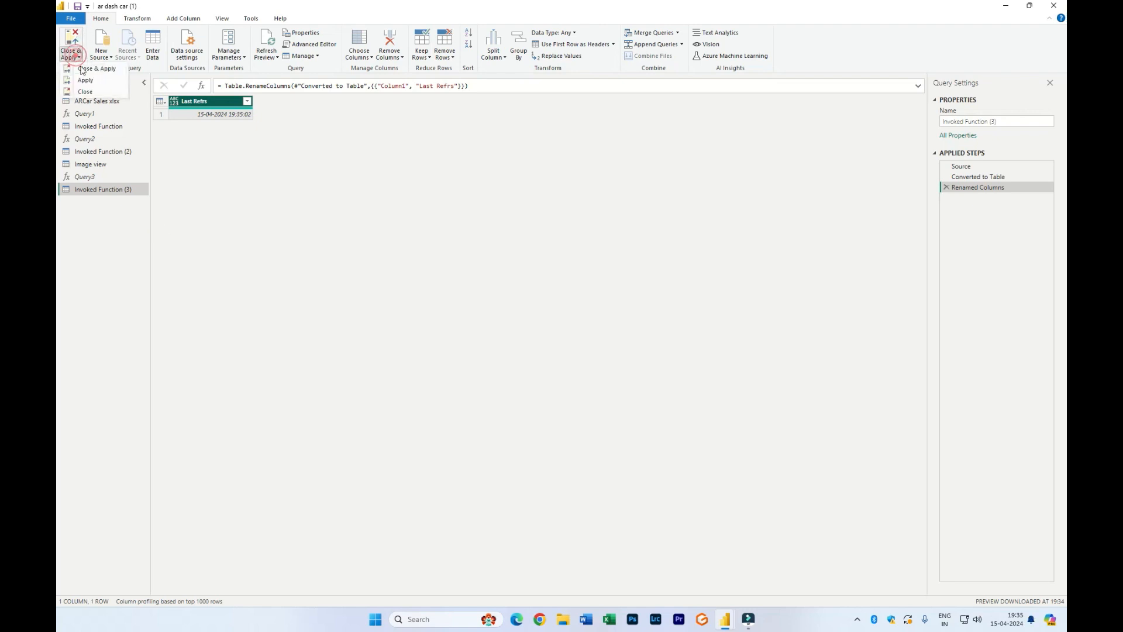
{"action": "left_click", "coordinate": [82, 72]}
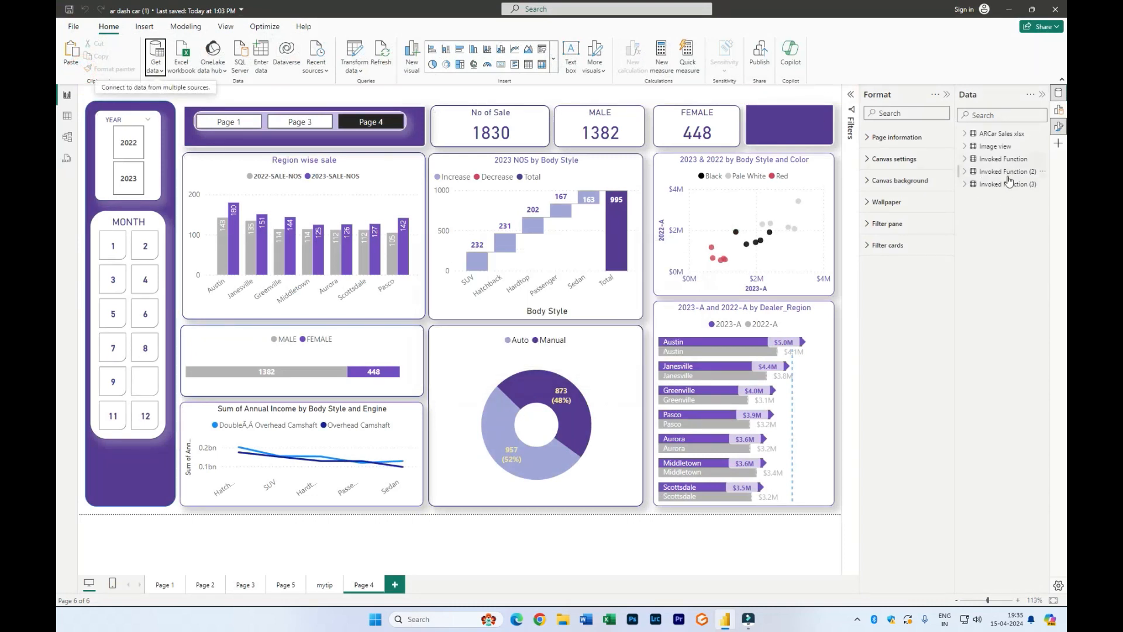
Step: Add the Last Refrs field of the Invoked Function (3) table to Page 4 as a new visual
{"action": "left_click", "coordinate": [963, 185]}
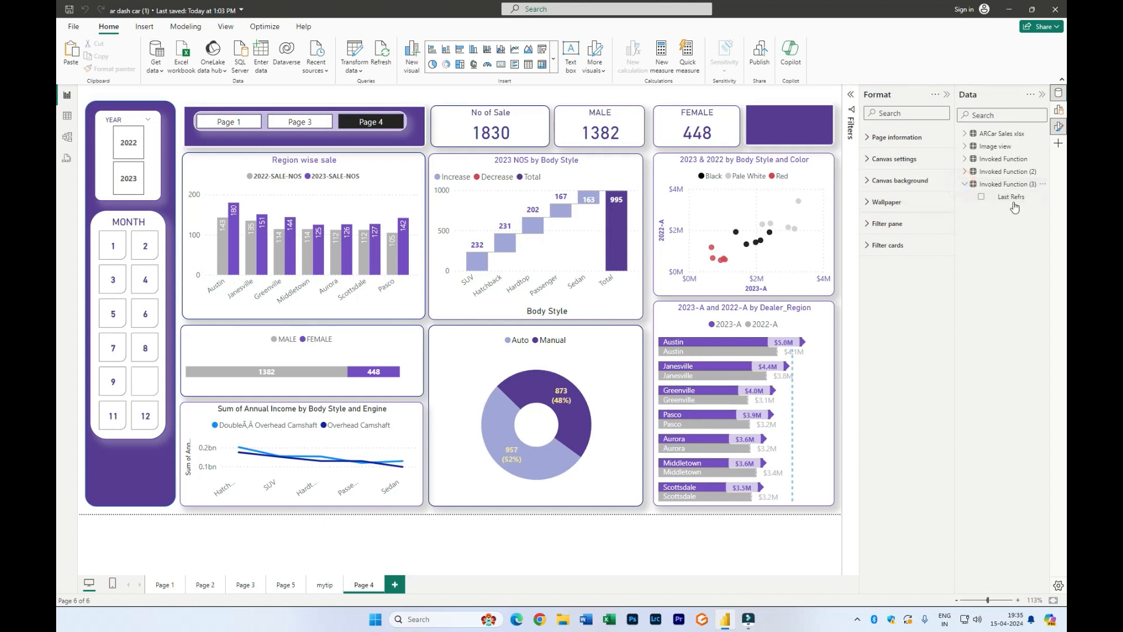
{"action": "mouse_move", "coordinate": [817, 168]}
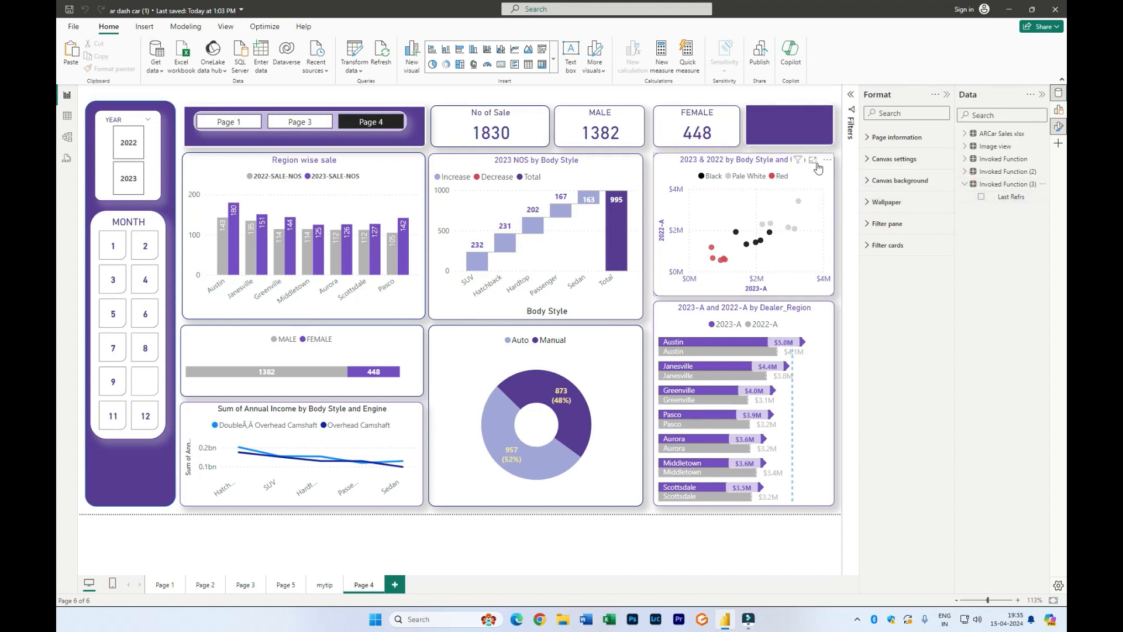
{"action": "left_click", "coordinate": [982, 199]}
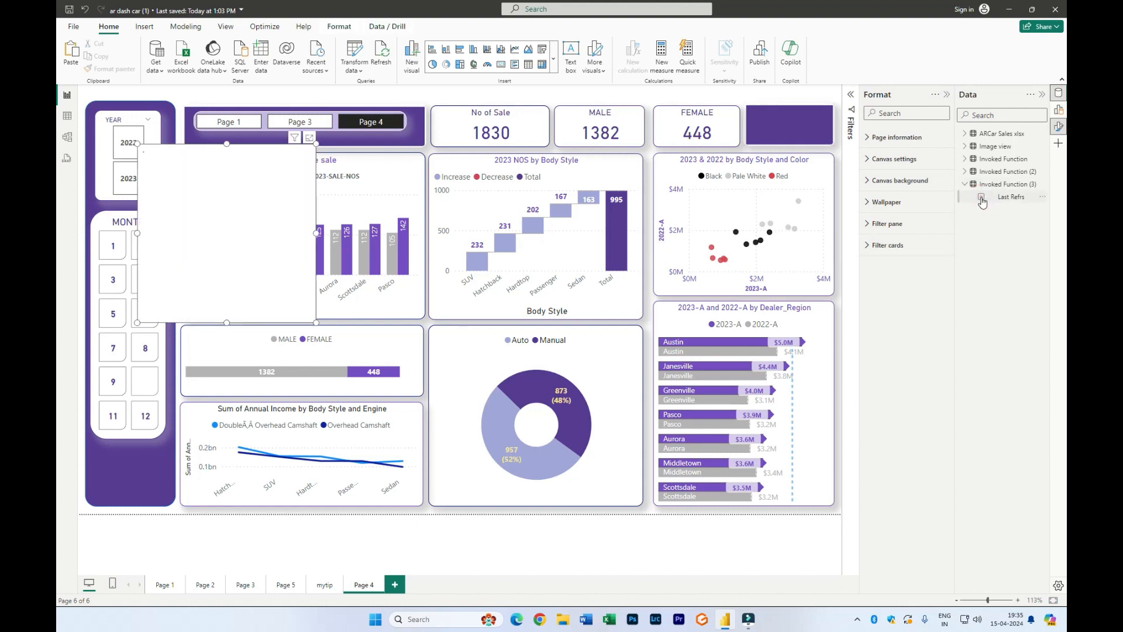
Step: Shrink the Last Refrs table to about 162 wide by 64 high and place it over the purple box beside the FEMALE card
{"action": "left_click_drag", "start_coordinate": [226, 323], "coordinate": [752, 140]}
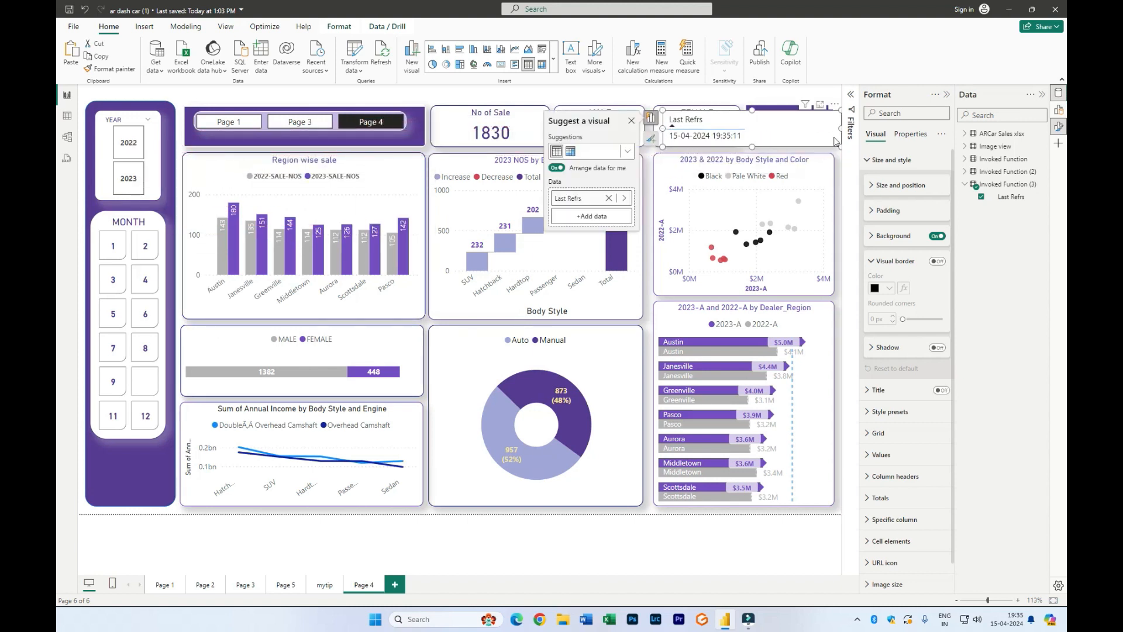
{"action": "left_click_drag", "start_coordinate": [840, 128], "coordinate": [747, 128]}
{"action": "left_click", "coordinate": [729, 126]}
{"action": "left_click", "coordinate": [700, 124]}
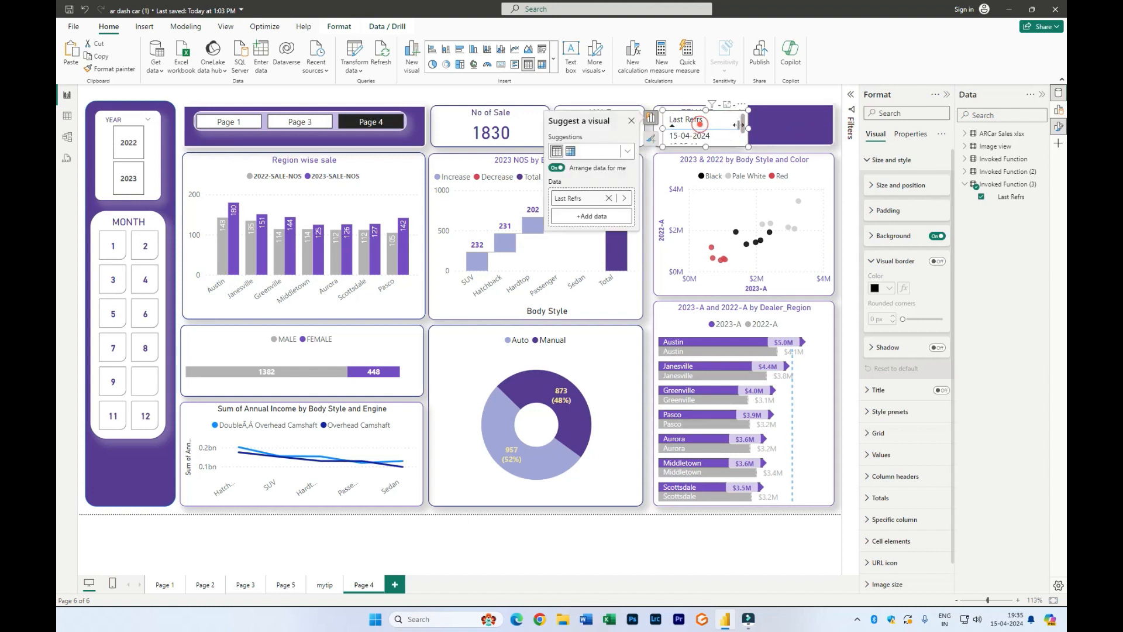
{"action": "left_click", "coordinate": [712, 119]}
{"action": "left_click_drag", "start_coordinate": [744, 142], "coordinate": [816, 138]}
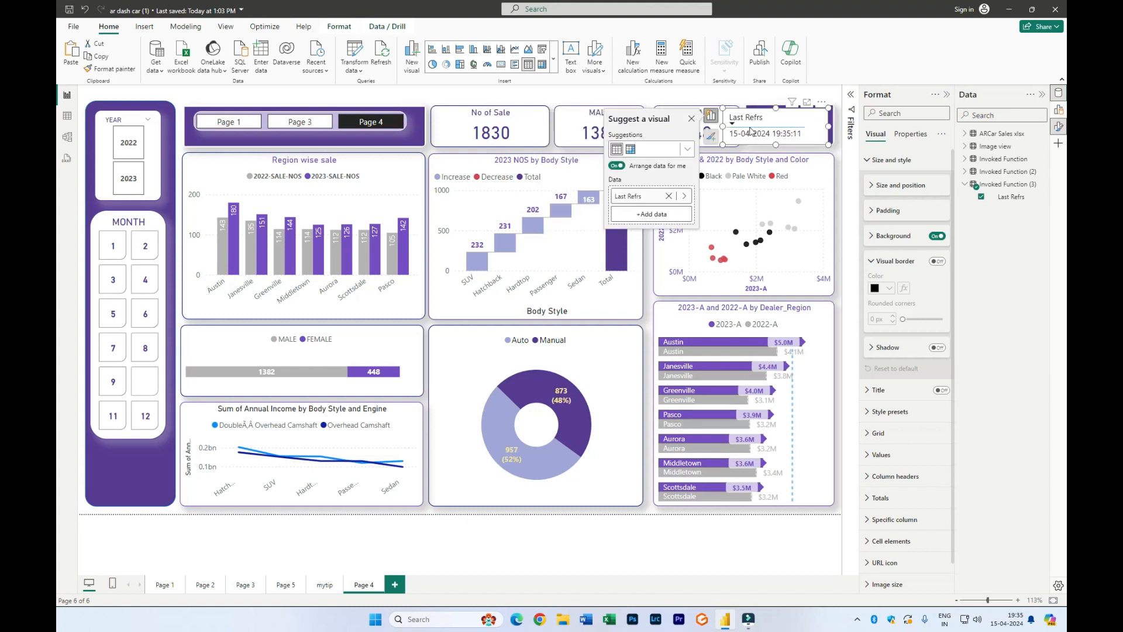
{"action": "left_click_drag", "start_coordinate": [722, 145], "coordinate": [749, 139]}
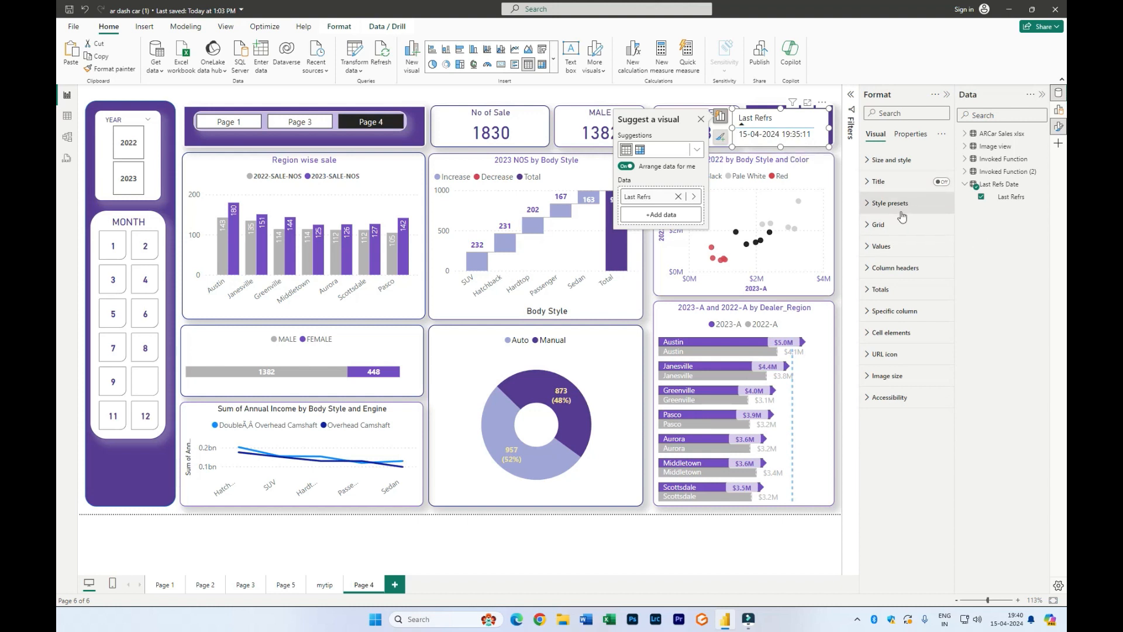
Step: Turn off the background of the Last Refrs table visual
{"action": "left_click", "coordinate": [868, 163]}
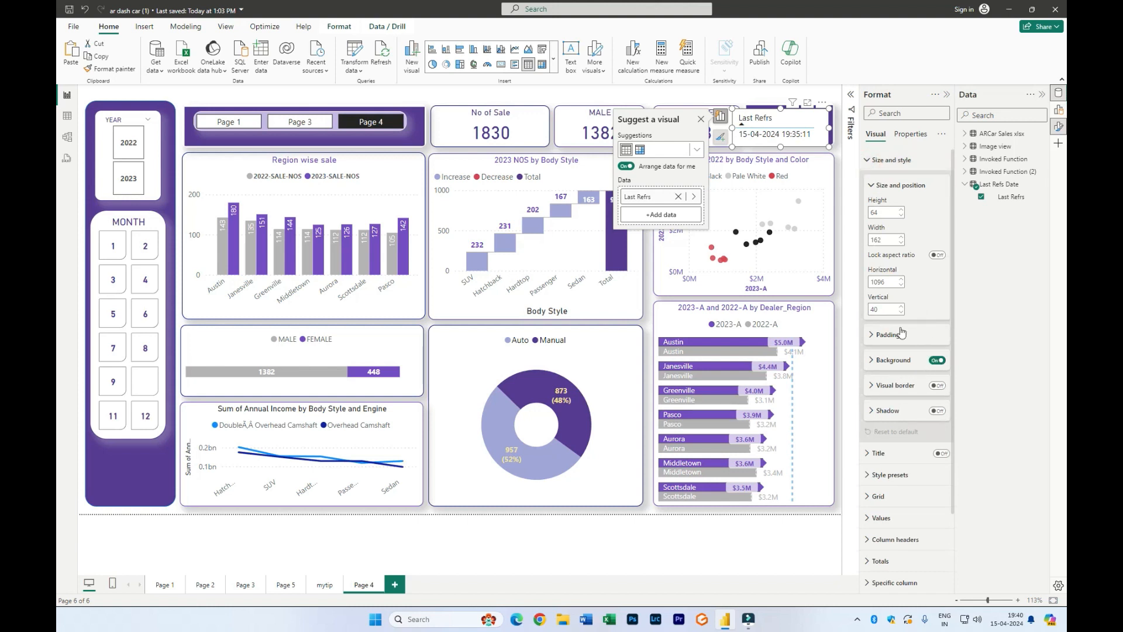
{"action": "left_click", "coordinate": [870, 335]}
{"action": "left_click", "coordinate": [870, 334]}
{"action": "left_click", "coordinate": [874, 361]}
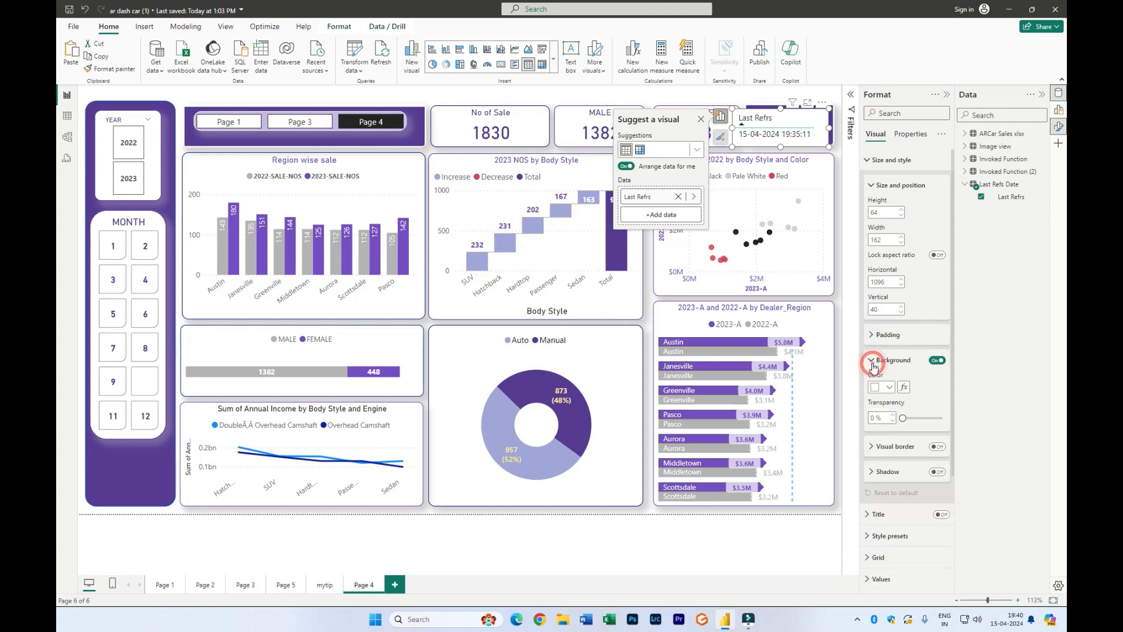
{"action": "left_click", "coordinate": [936, 359]}
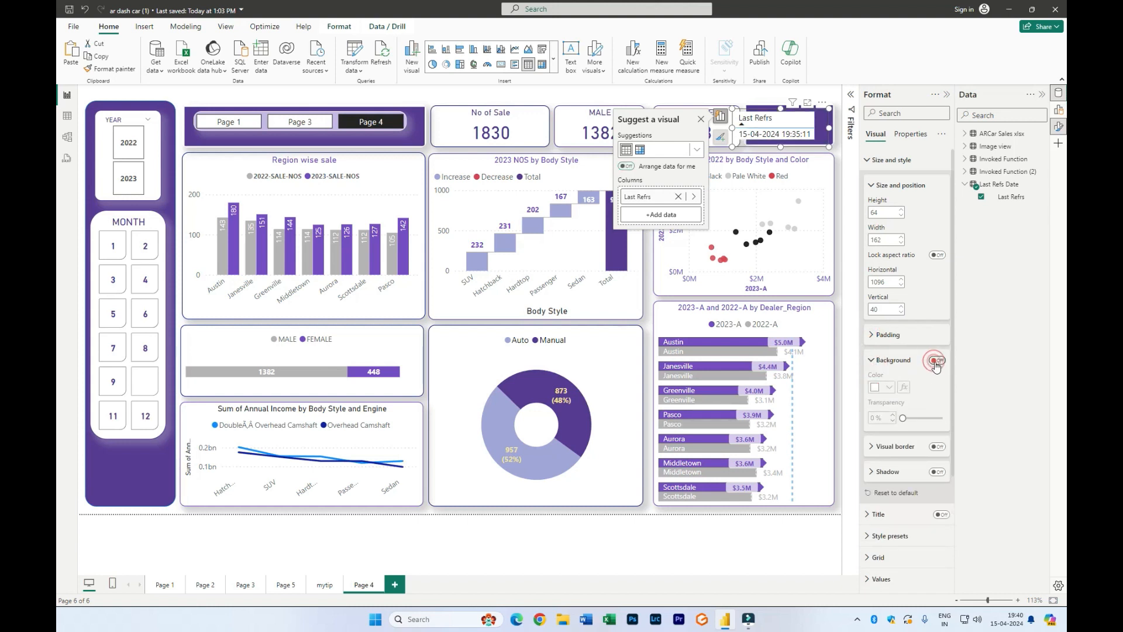
{"action": "left_click", "coordinate": [873, 360]}
{"action": "left_click", "coordinate": [875, 387]}
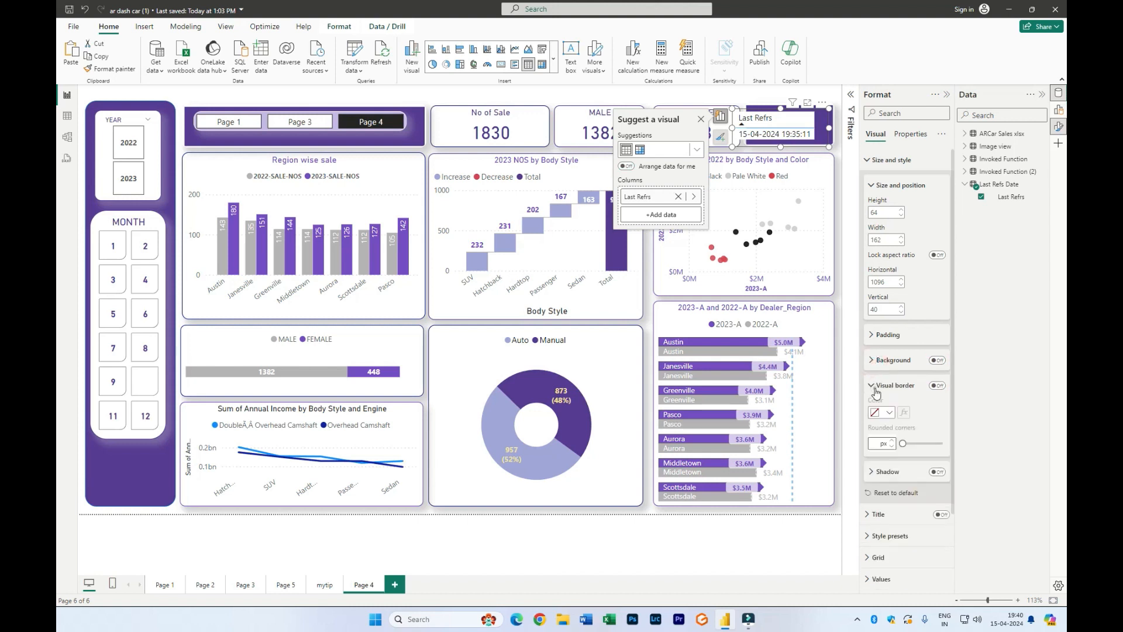
{"action": "left_click", "coordinate": [873, 388]}
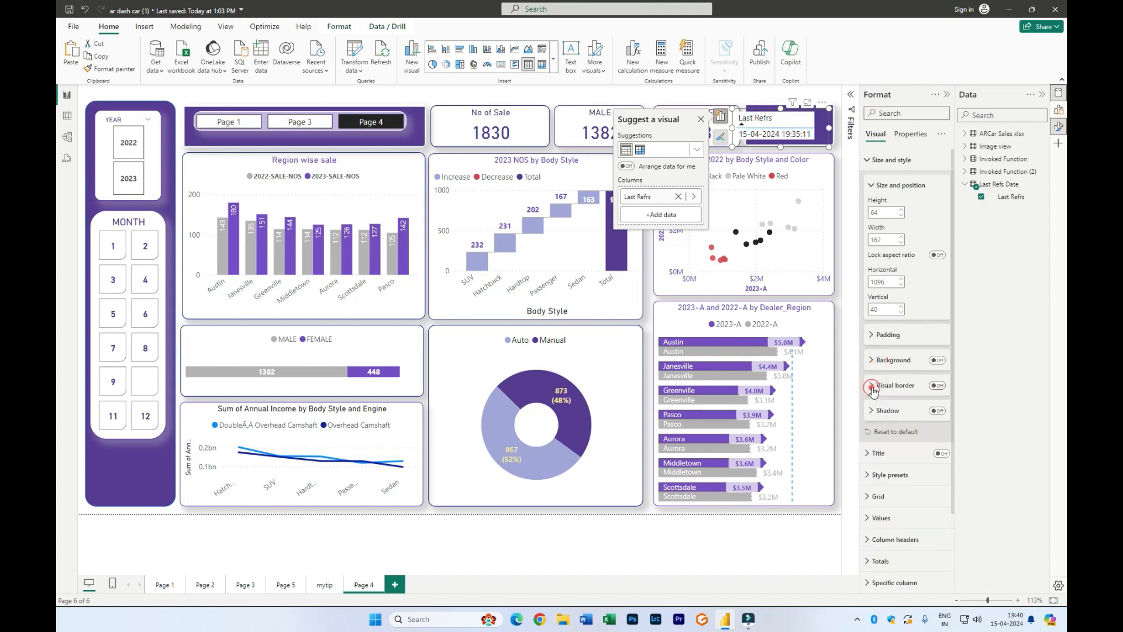
{"action": "left_click", "coordinate": [872, 412]}
{"action": "left_click", "coordinate": [872, 412]}
Step: Try turning on a title for the Last Refrs table, and turn it off again
{"action": "left_click", "coordinate": [873, 454]}
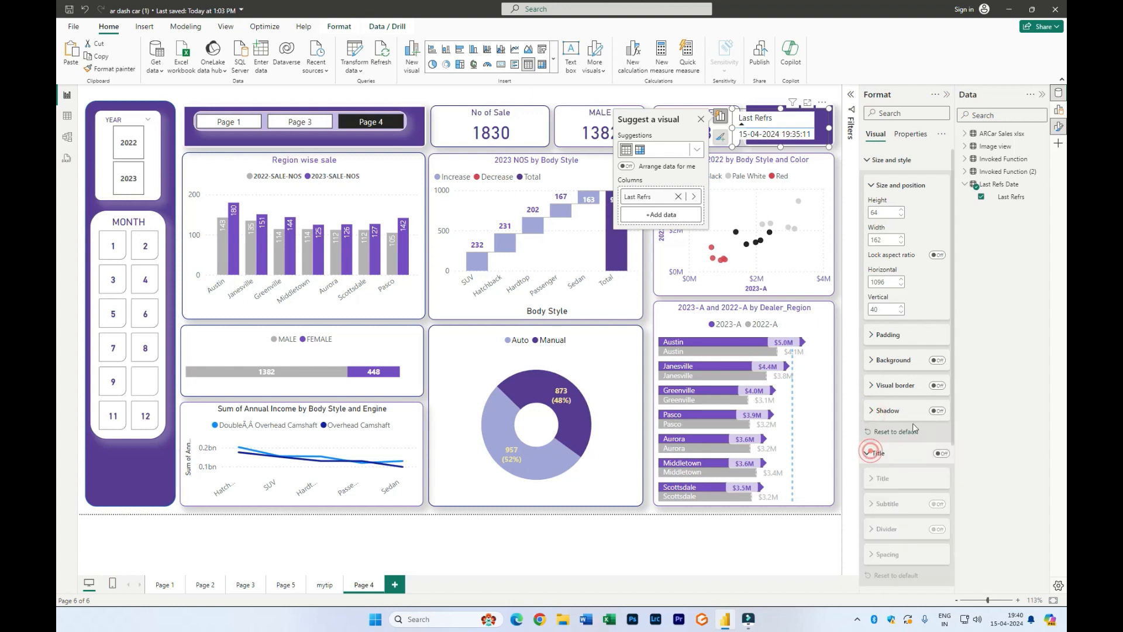
{"action": "scroll", "coordinate": [912, 423], "scroll_direction": "down", "scroll_amount": 3}
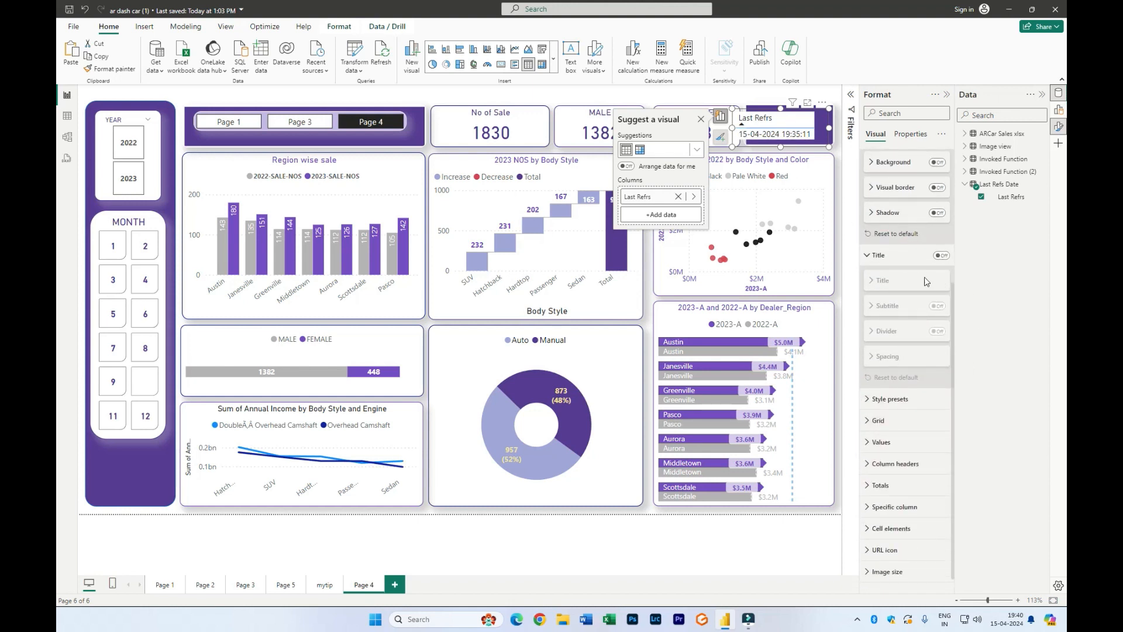
{"action": "left_click", "coordinate": [941, 256]}
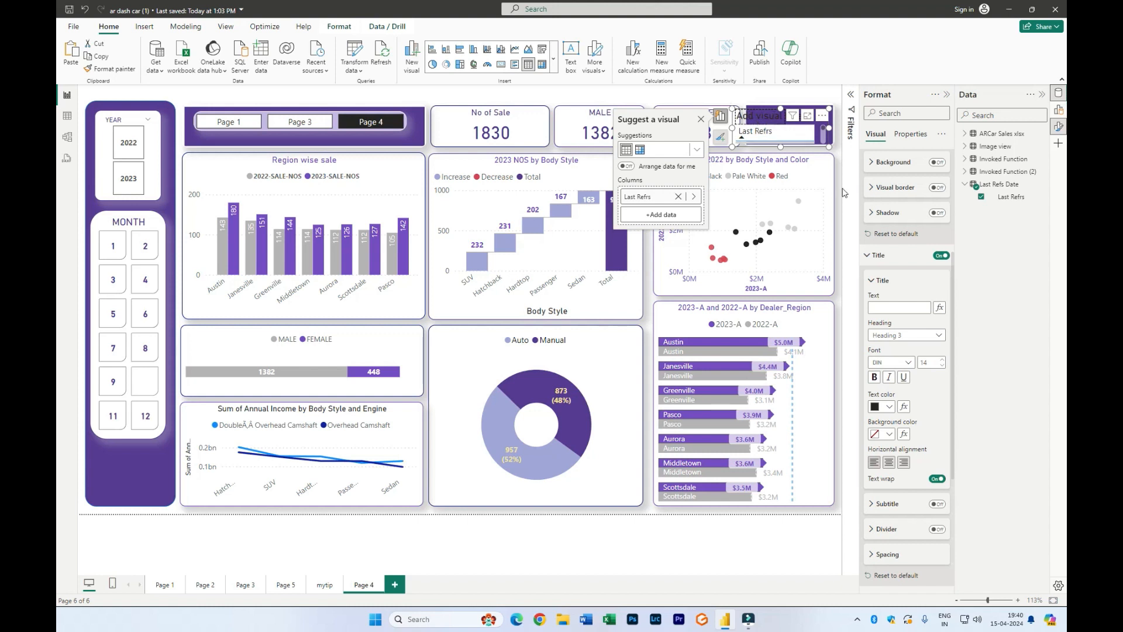
{"action": "left_click", "coordinate": [941, 256]}
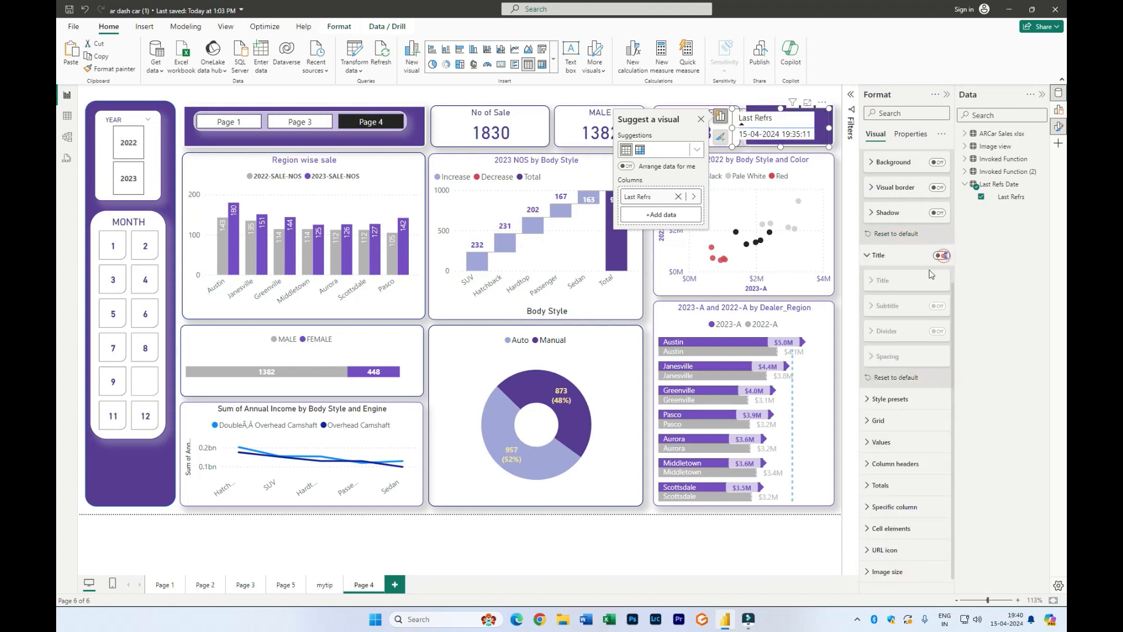
{"action": "left_click", "coordinate": [940, 257]}
{"action": "left_click", "coordinate": [874, 283]}
{"action": "left_click", "coordinate": [874, 284]}
{"action": "left_click", "coordinate": [873, 284]}
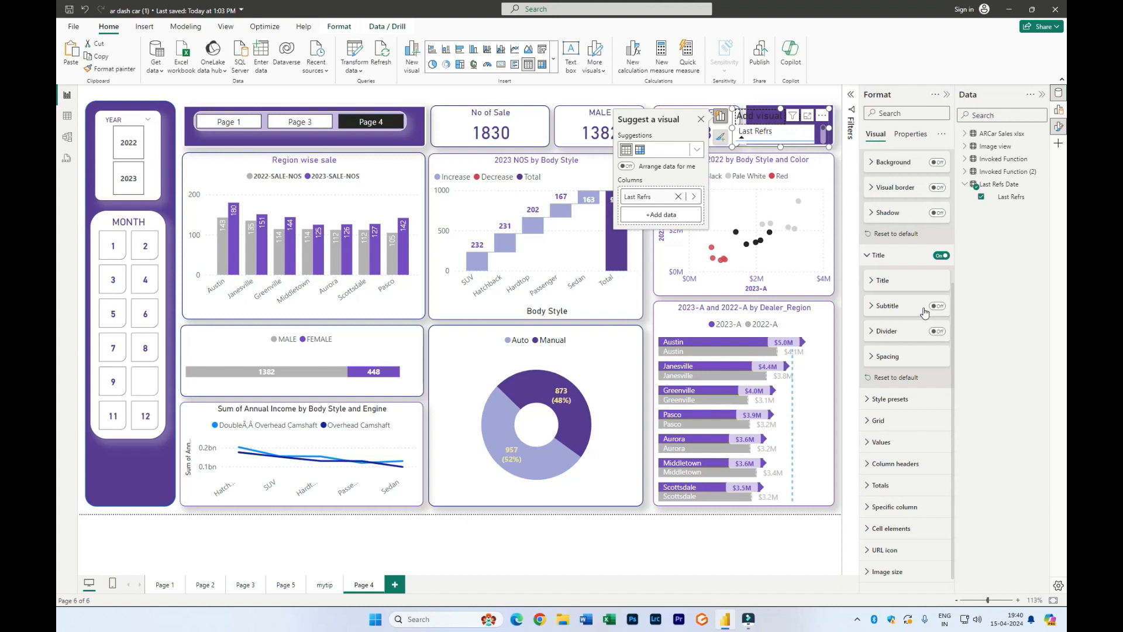
{"action": "left_click", "coordinate": [941, 256]}
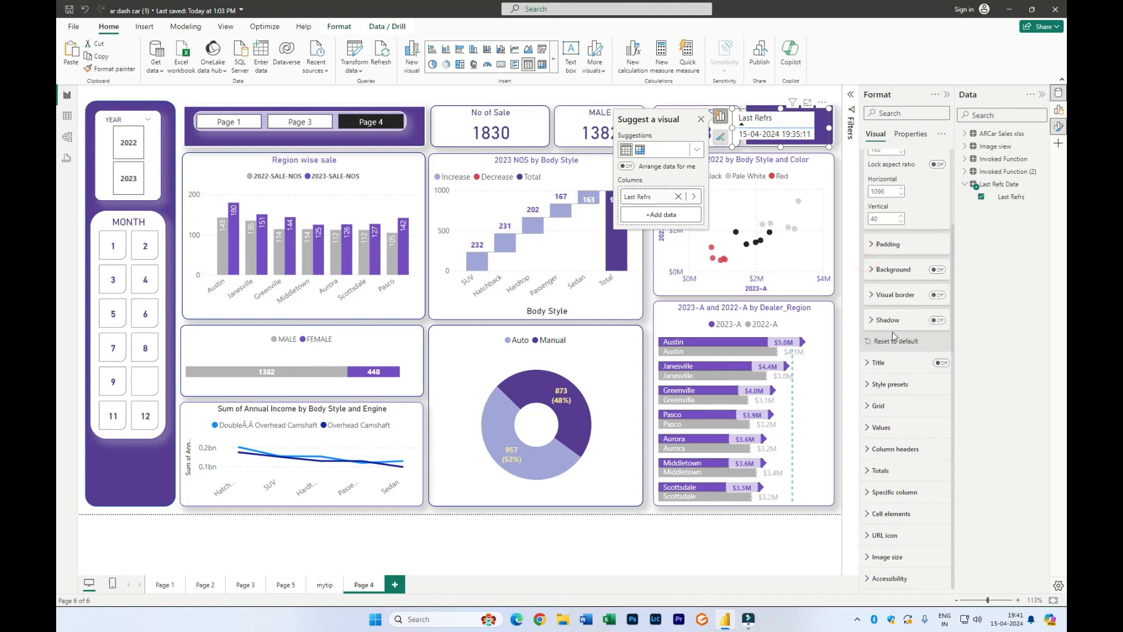
{"action": "left_click", "coordinate": [869, 364]}
{"action": "left_click", "coordinate": [869, 364]}
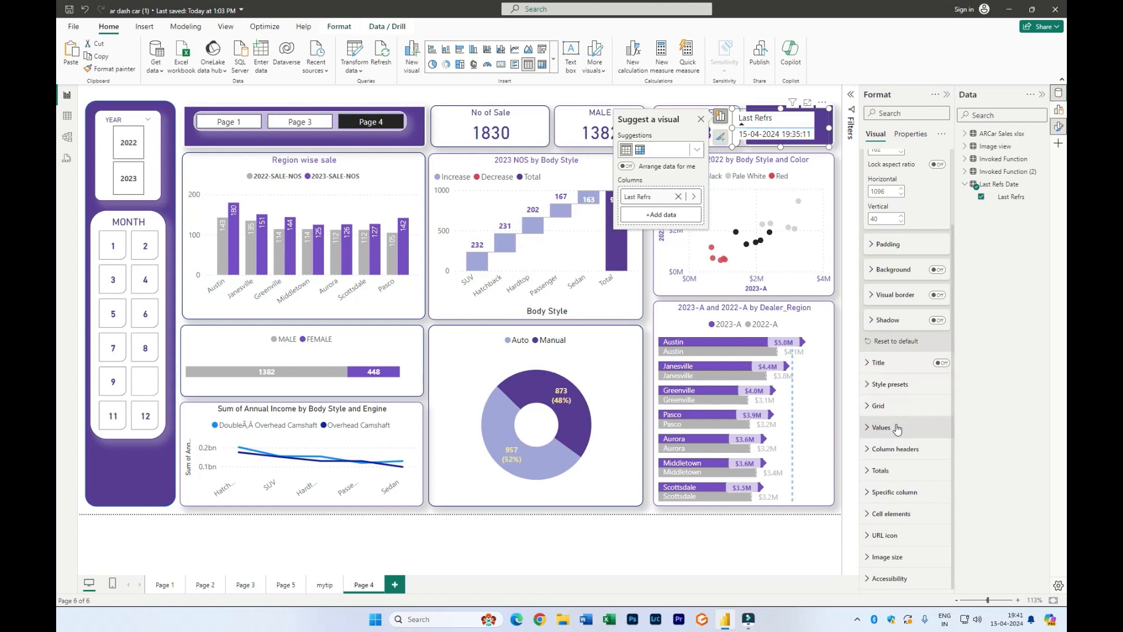
{"action": "left_click", "coordinate": [884, 384]}
{"action": "scroll", "coordinate": [916, 387], "scroll_direction": "down", "scroll_amount": 1}
{"action": "left_click", "coordinate": [869, 328]}
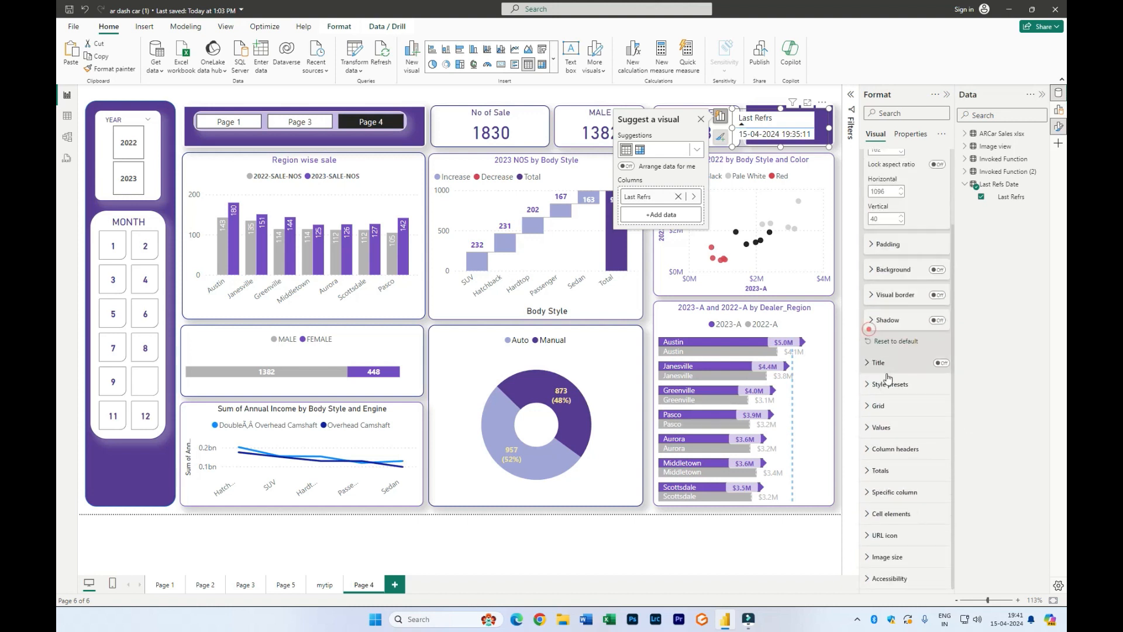
Step: Set the font size of the Last Refrs table's values to 9
{"action": "left_click", "coordinate": [870, 428]}
{"action": "scroll", "coordinate": [914, 412], "scroll_direction": "down", "scroll_amount": 4}
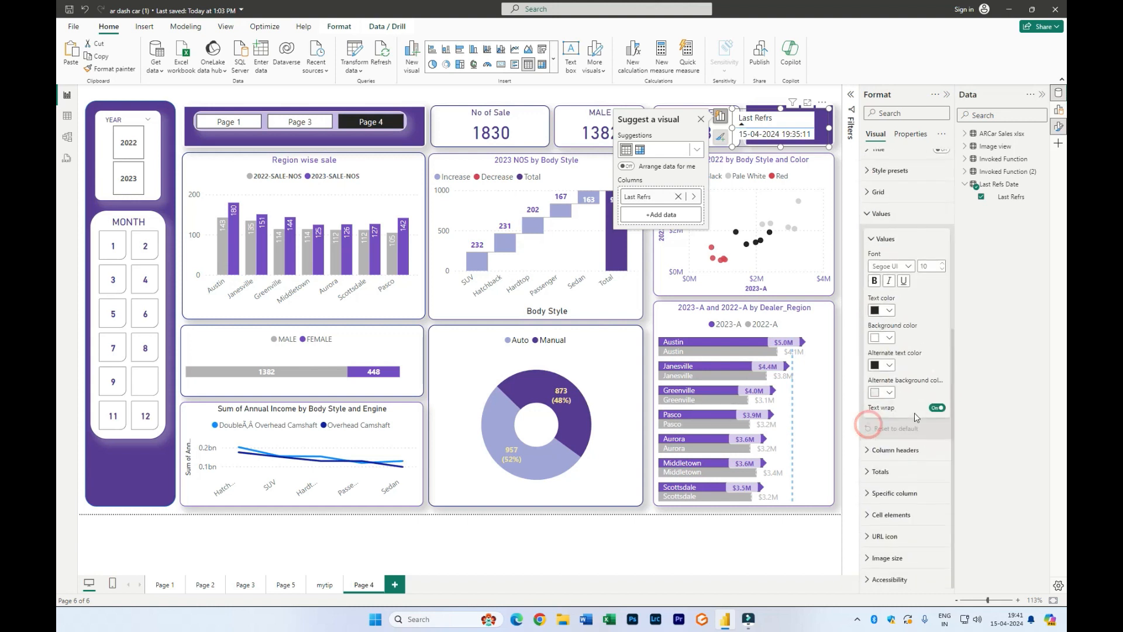
{"action": "left_click", "coordinate": [941, 269]}
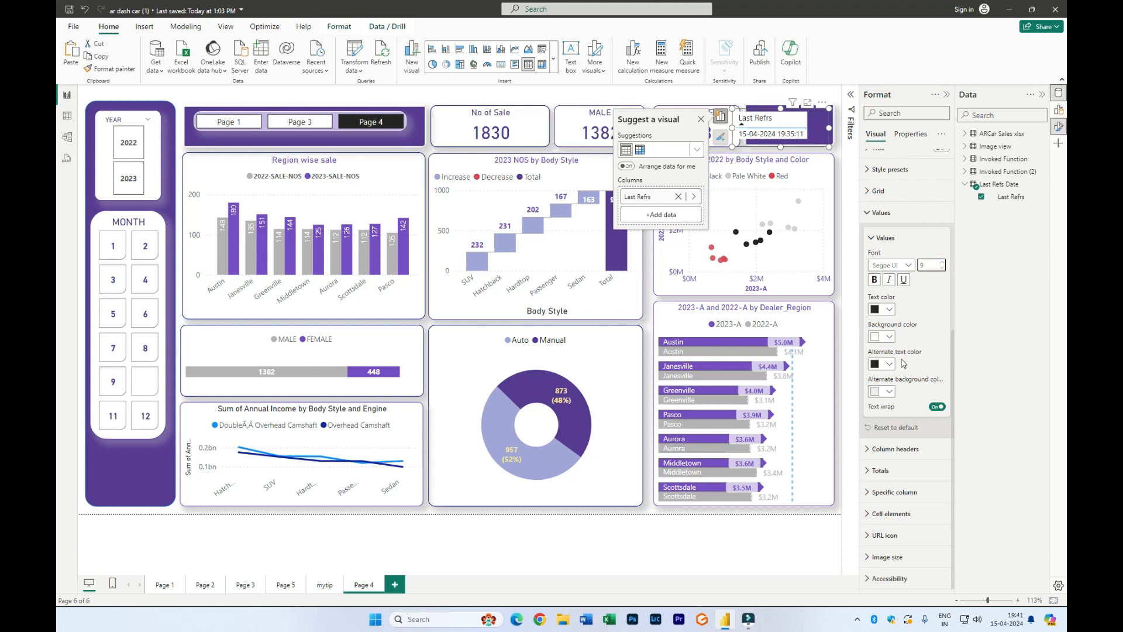
Step: Set the text color of the Last Refrs table's values to pink
{"action": "left_click", "coordinate": [888, 309]}
{"action": "left_click", "coordinate": [970, 346]}
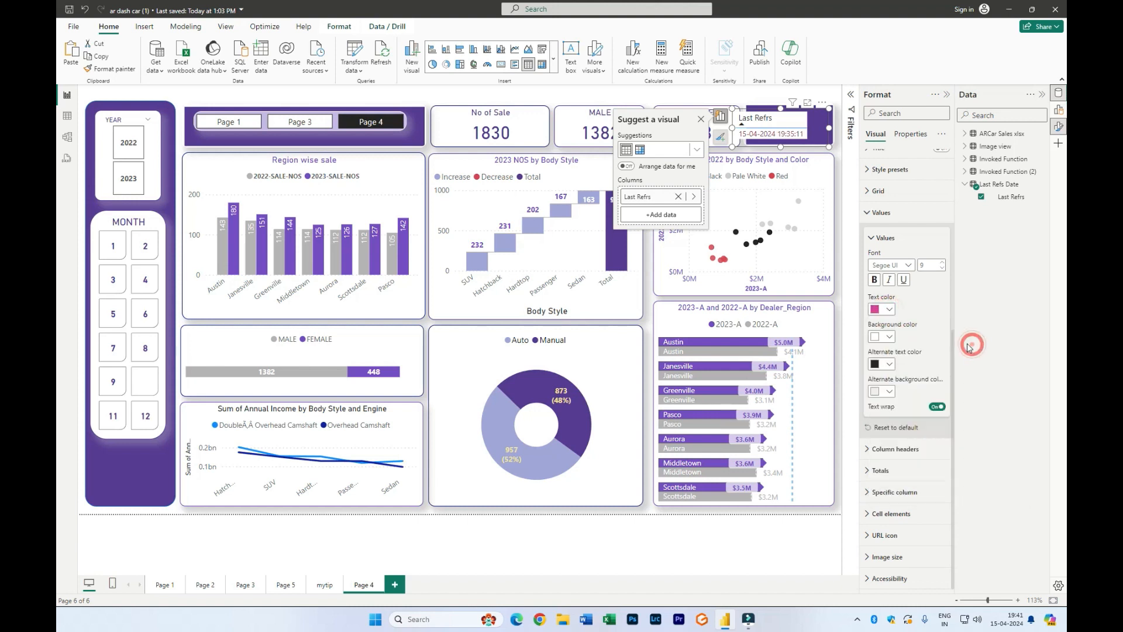
{"action": "left_click", "coordinate": [889, 309]}
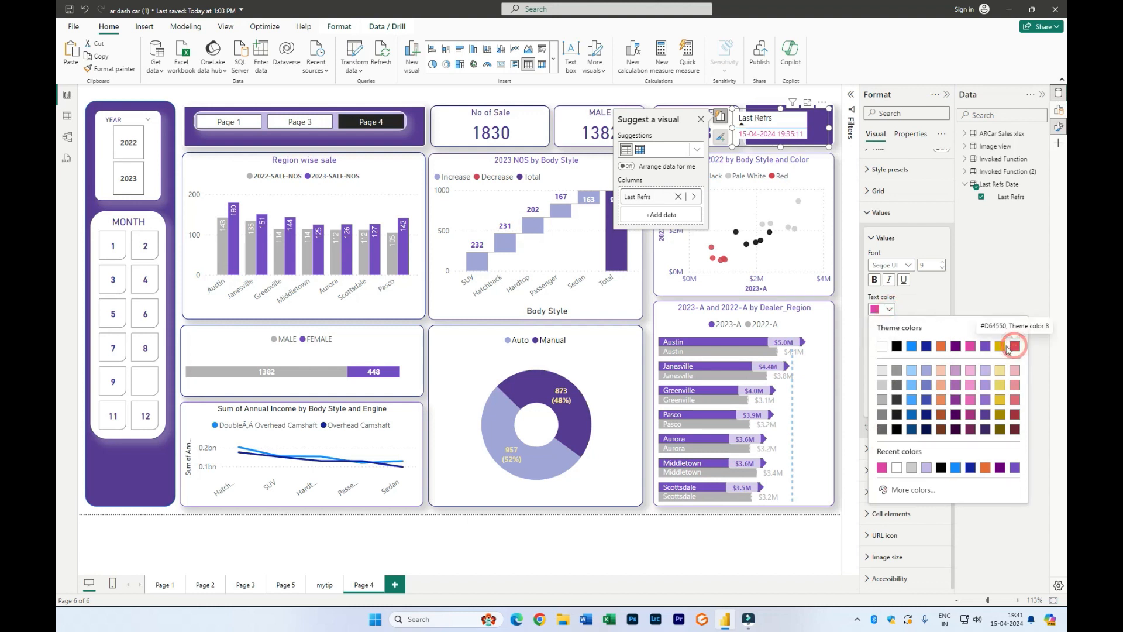
{"action": "left_click", "coordinate": [974, 289]}
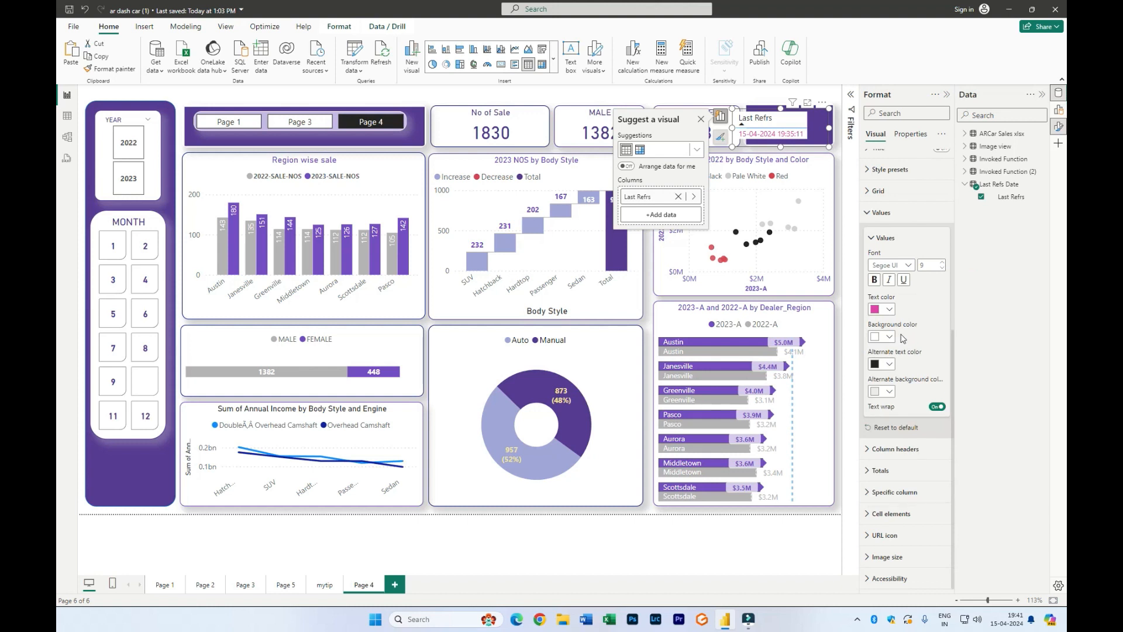
Step: Make the Last Refrs table's column header bold and center-aligned
{"action": "left_click", "coordinate": [895, 448]}
{"action": "left_click", "coordinate": [874, 301]}
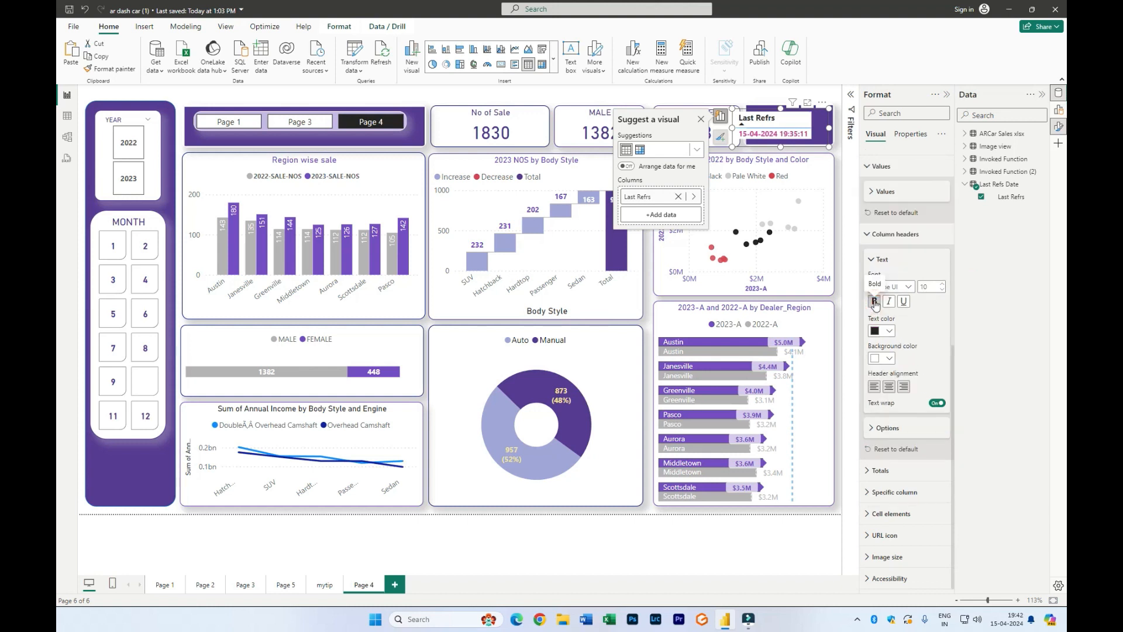
{"action": "left_click", "coordinate": [889, 388]}
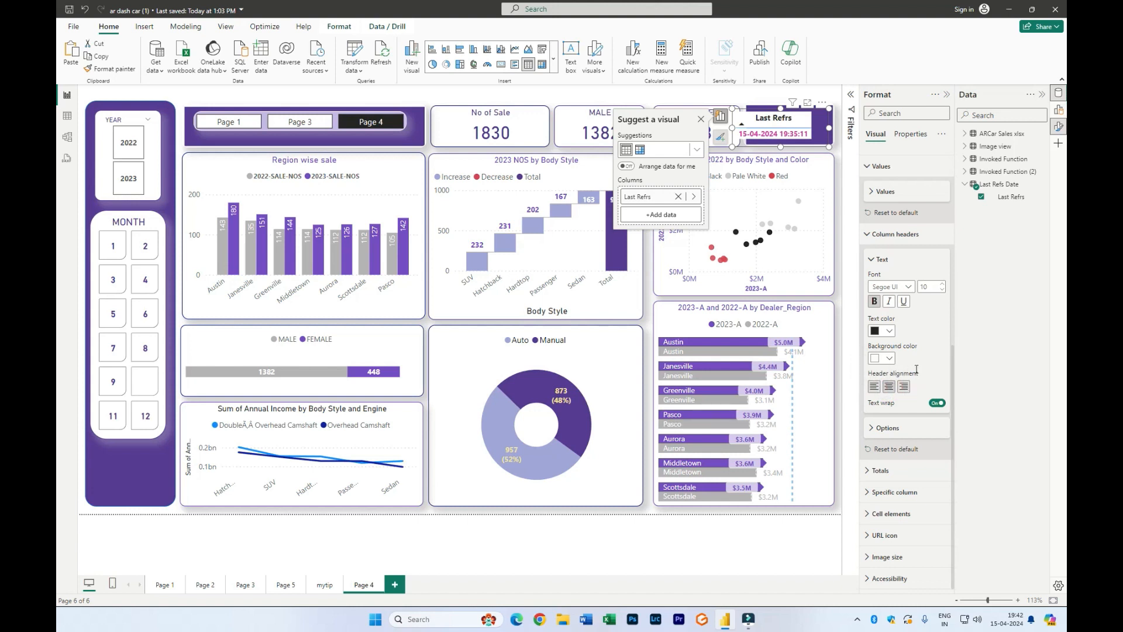
Step: Set the background color of the Last Refrs column header to dark purple
{"action": "left_click", "coordinate": [889, 359]}
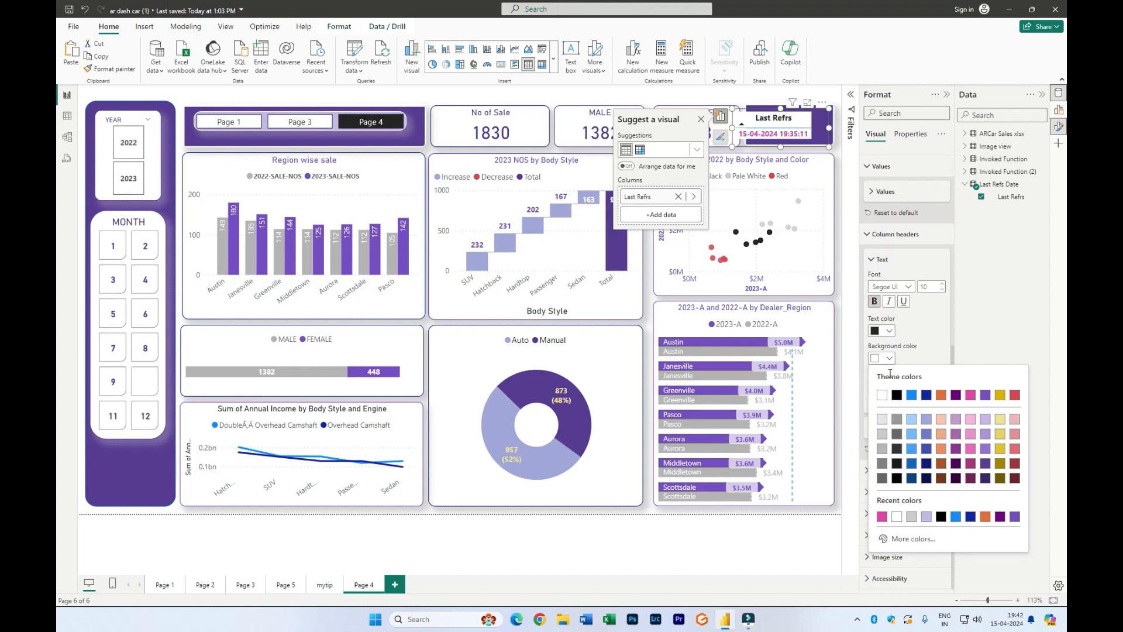
{"action": "left_click", "coordinate": [962, 335]}
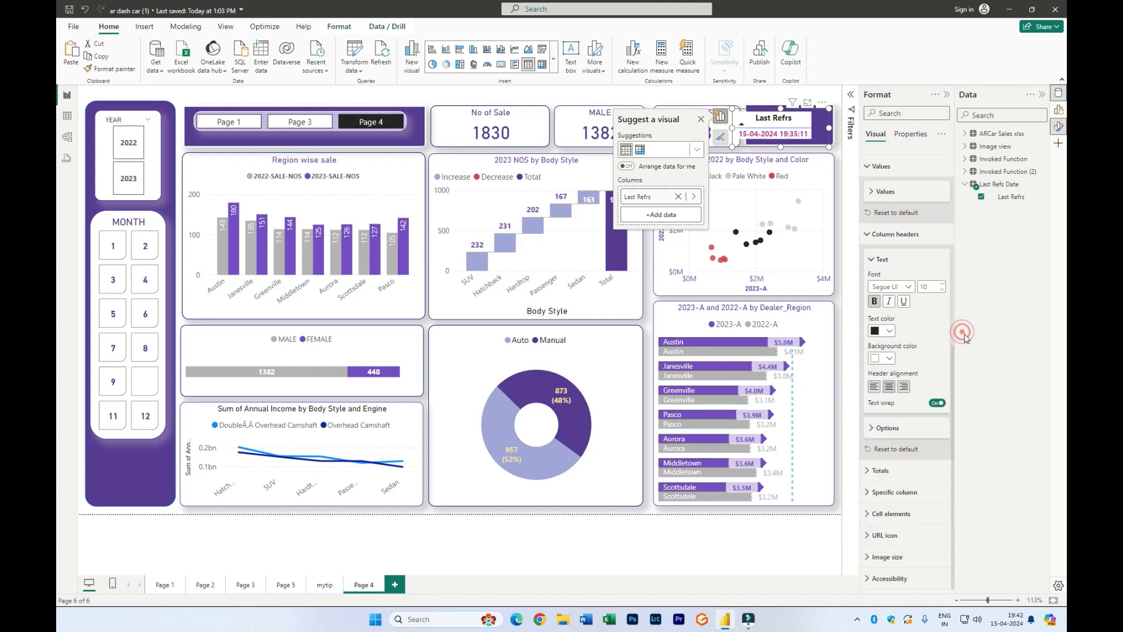
{"action": "left_click", "coordinate": [889, 359]}
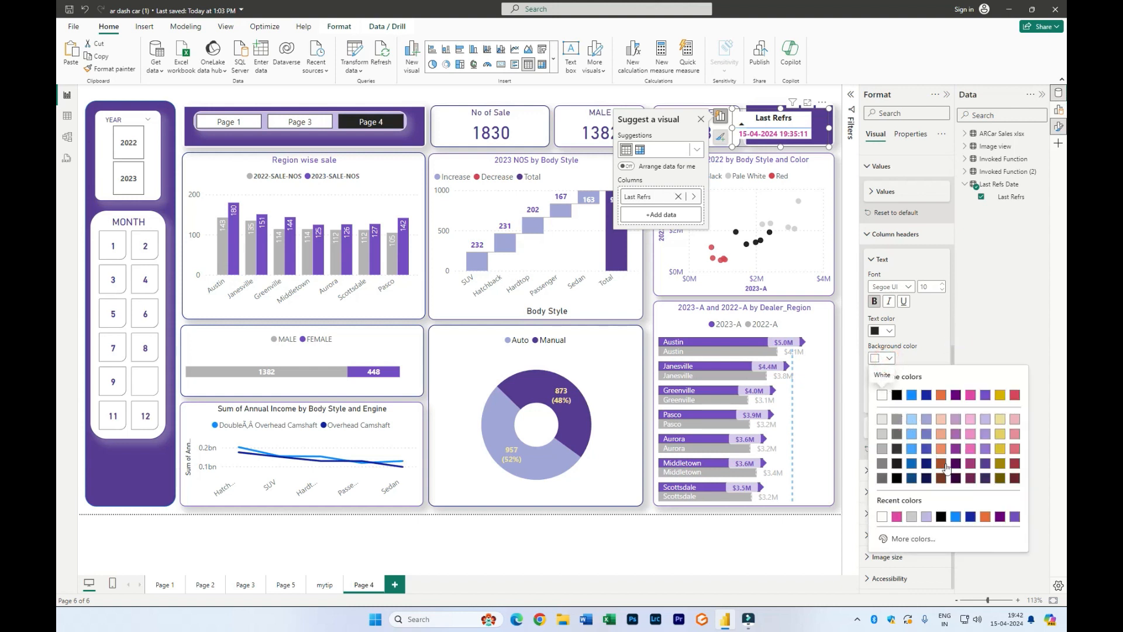
{"action": "left_click", "coordinate": [999, 517]}
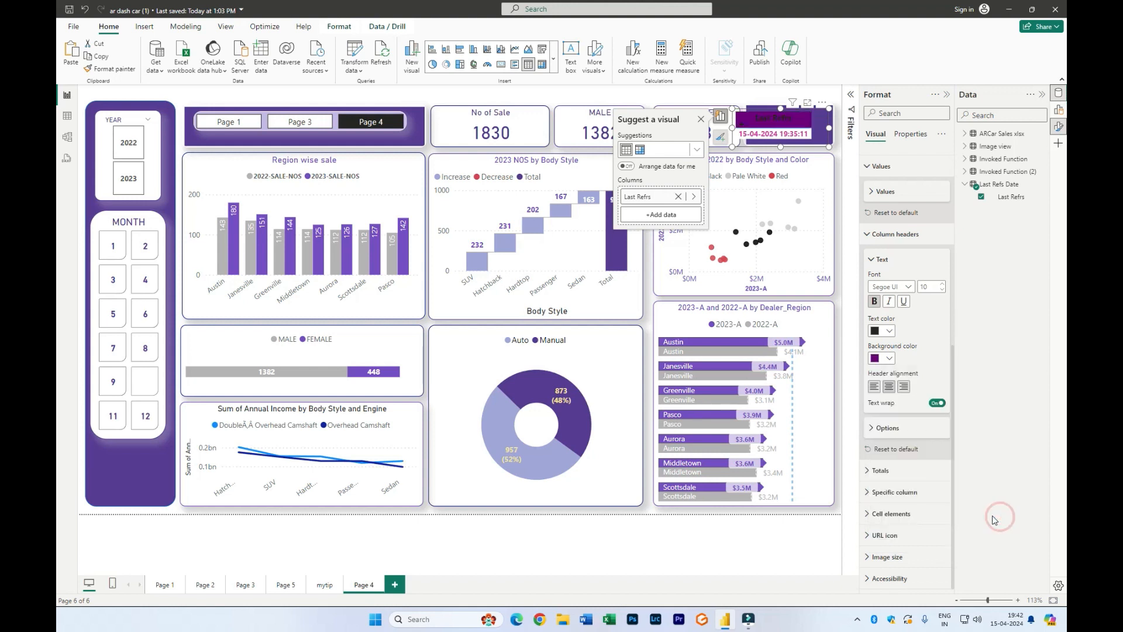
Step: Clear the selection on the report page and refresh the report's data
{"action": "left_click", "coordinate": [838, 242]}
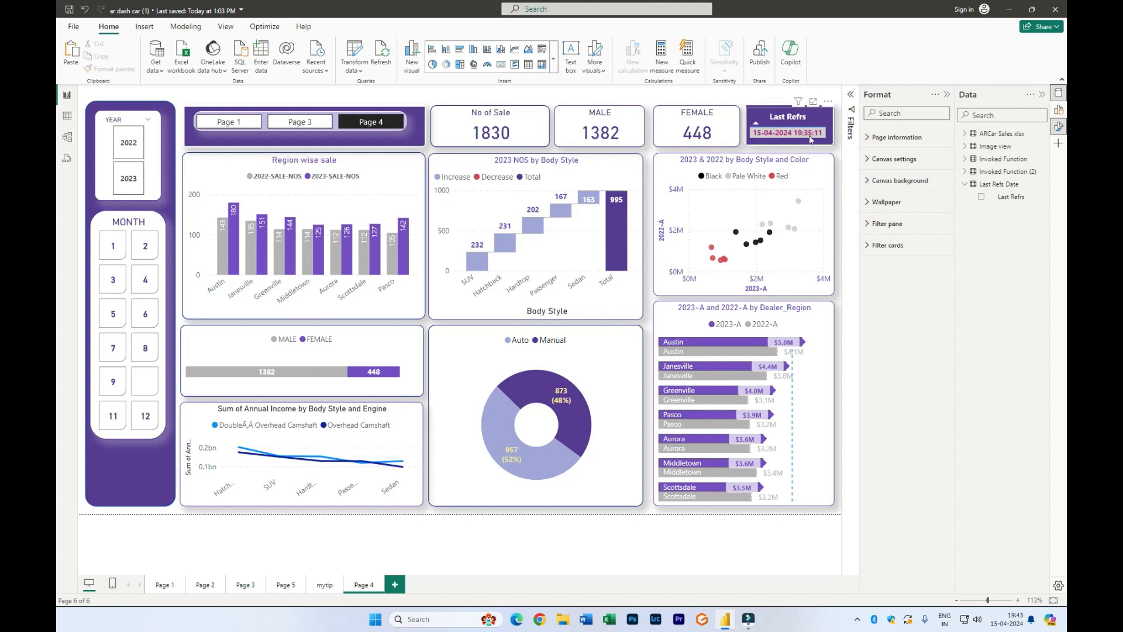
{"action": "left_click", "coordinate": [379, 52]}
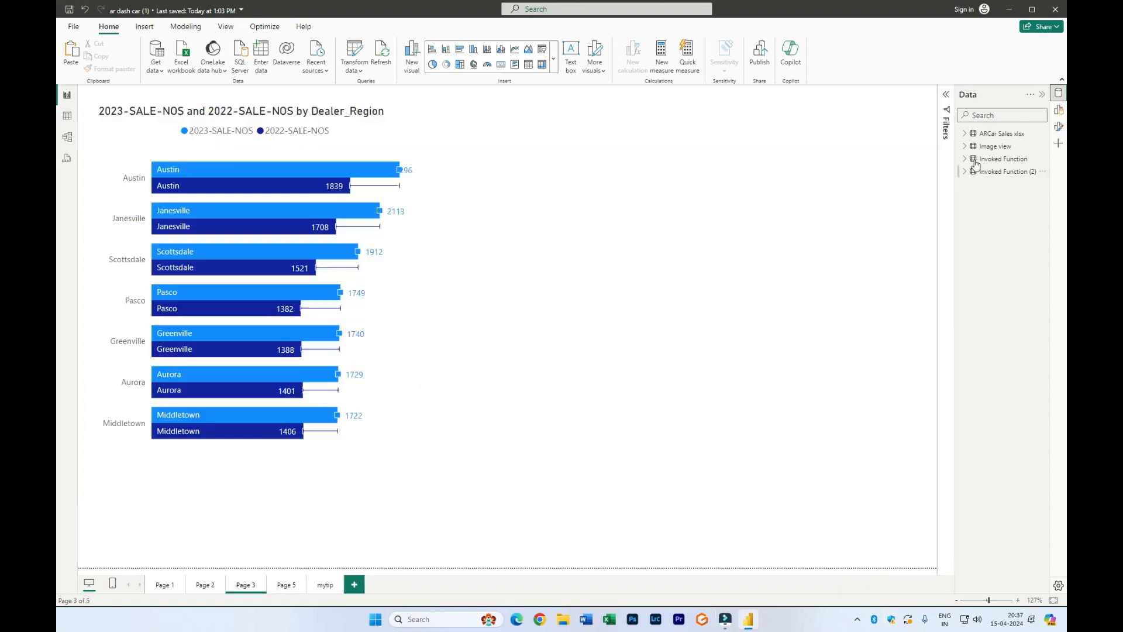
Step: Look through the fields of the ARCar Sales xlsx table, and create and load an empty table named Measures
{"action": "left_click", "coordinate": [964, 133]}
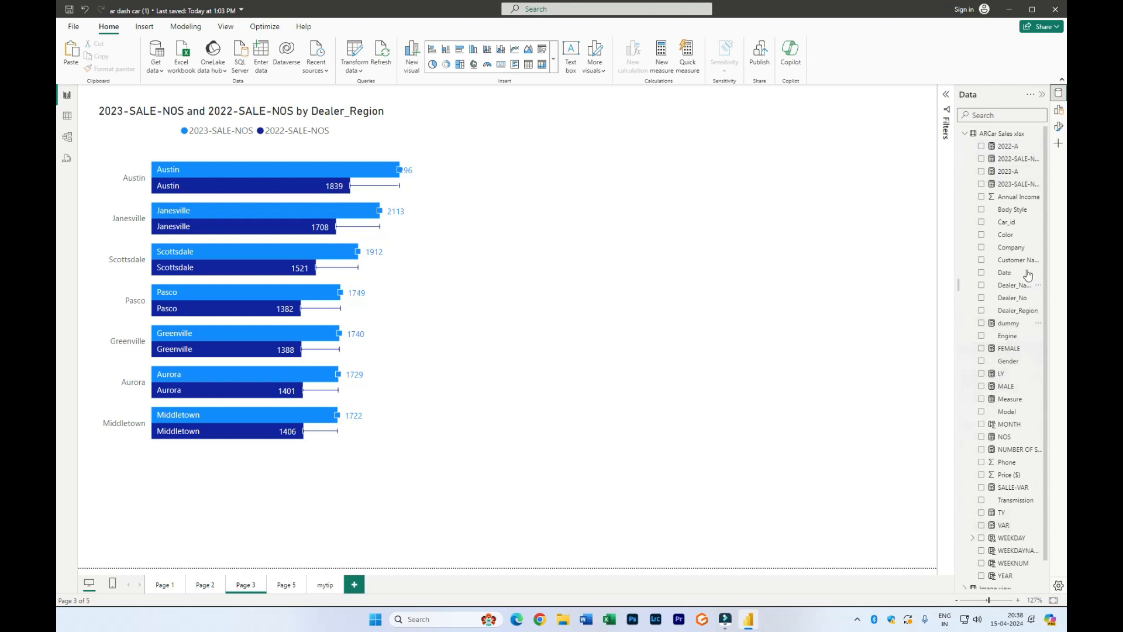
{"action": "scroll", "coordinate": [1015, 508], "scroll_direction": "down", "scroll_amount": 1}
{"action": "scroll", "coordinate": [1015, 509], "scroll_direction": "up", "scroll_amount": 1}
{"action": "left_click", "coordinate": [259, 57]}
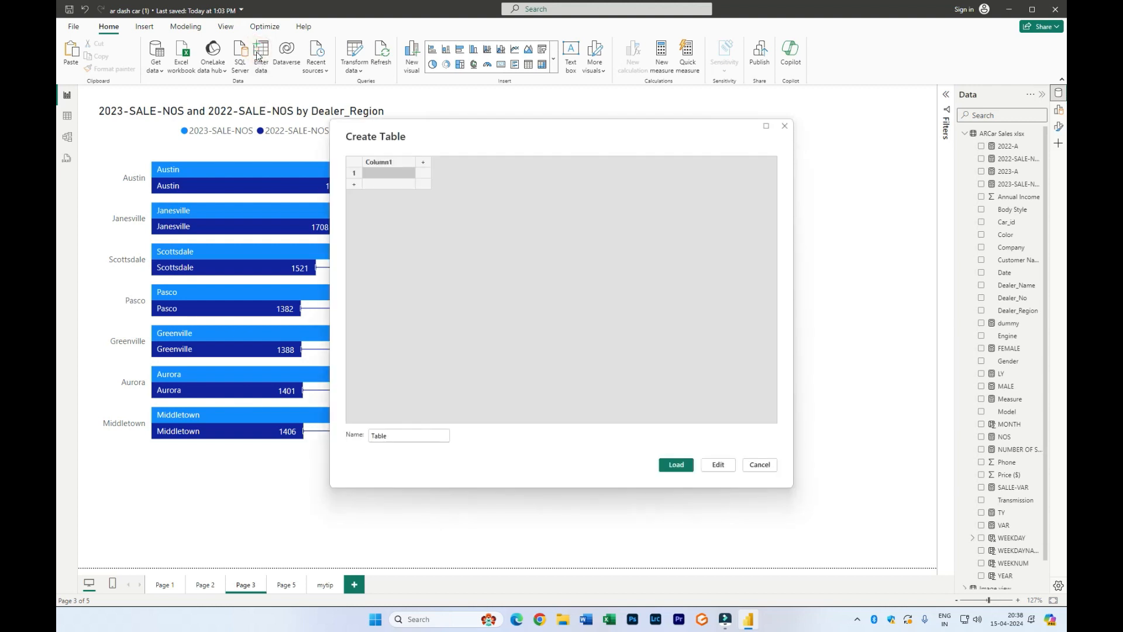
{"action": "double_click", "coordinate": [409, 437]}
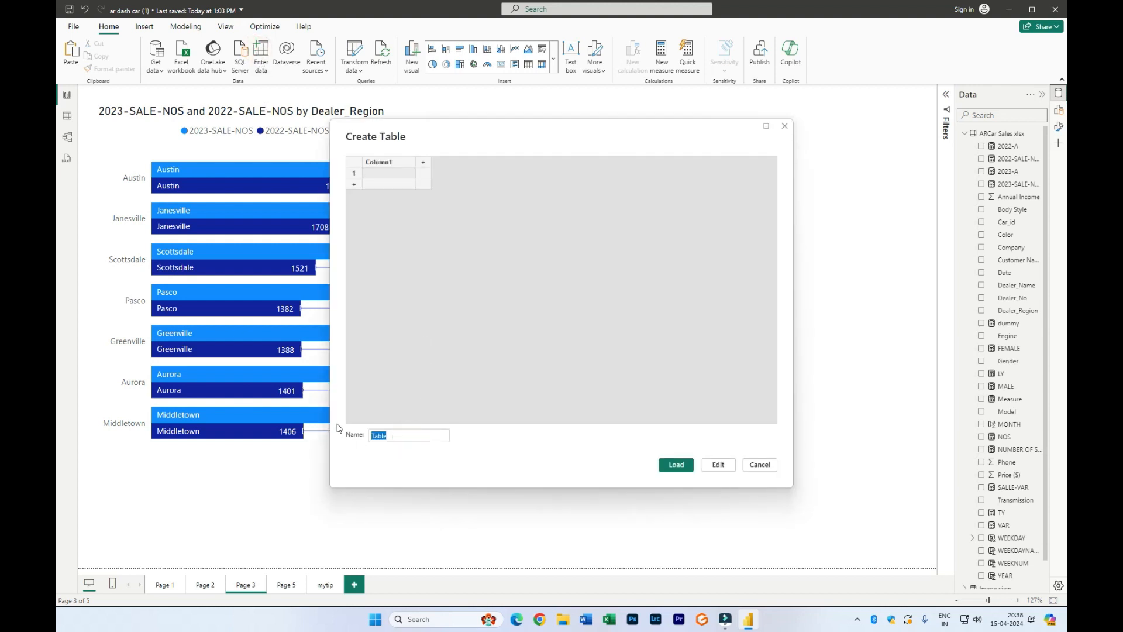
{"action": "type", "text": "Measures"}
{"action": "left_click", "coordinate": [678, 465]}
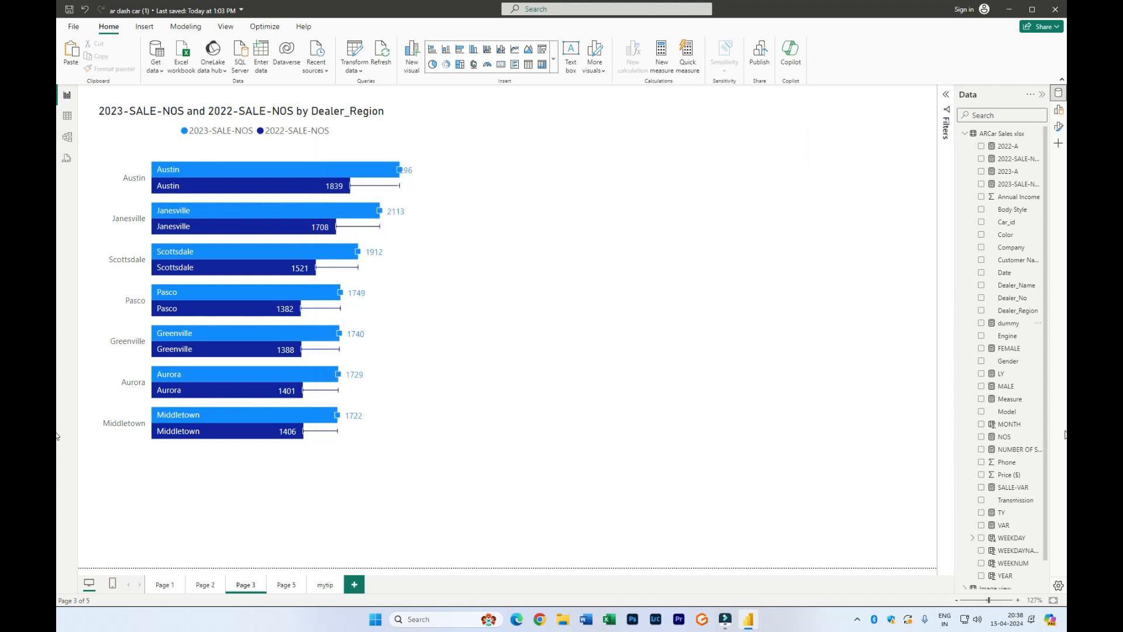
Step: Expand the Measures (2) table and make it the home table of the VAR measure
{"action": "scroll", "coordinate": [1001, 593], "scroll_direction": "down", "scroll_amount": 1}
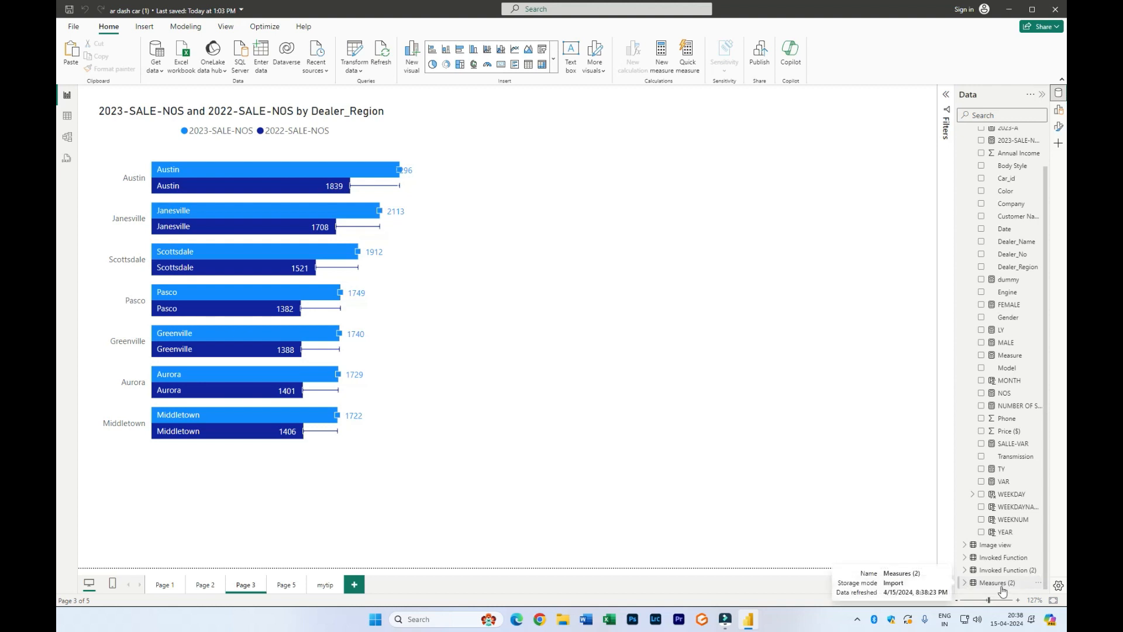
{"action": "left_click", "coordinate": [965, 582]}
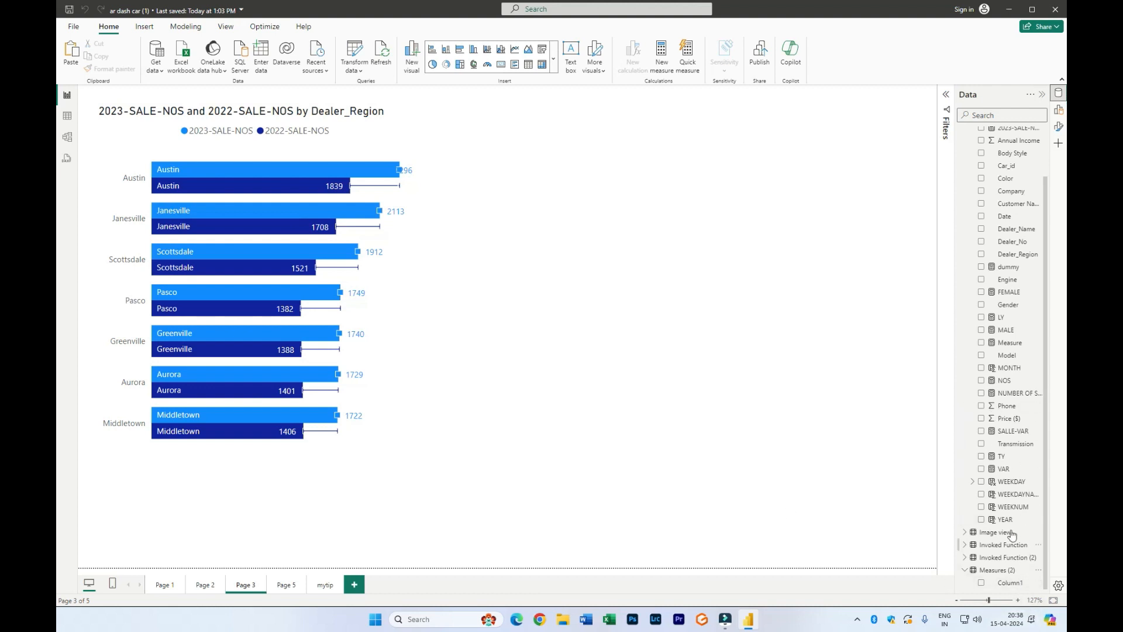
{"action": "left_click", "coordinate": [1005, 470]}
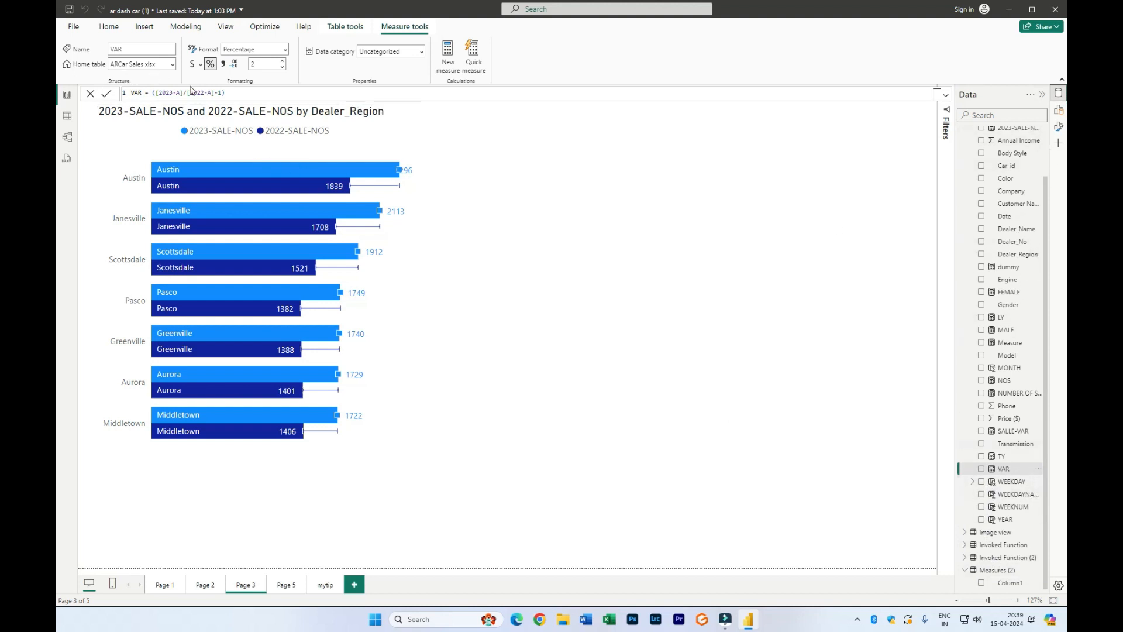
{"action": "left_click", "coordinate": [172, 65]}
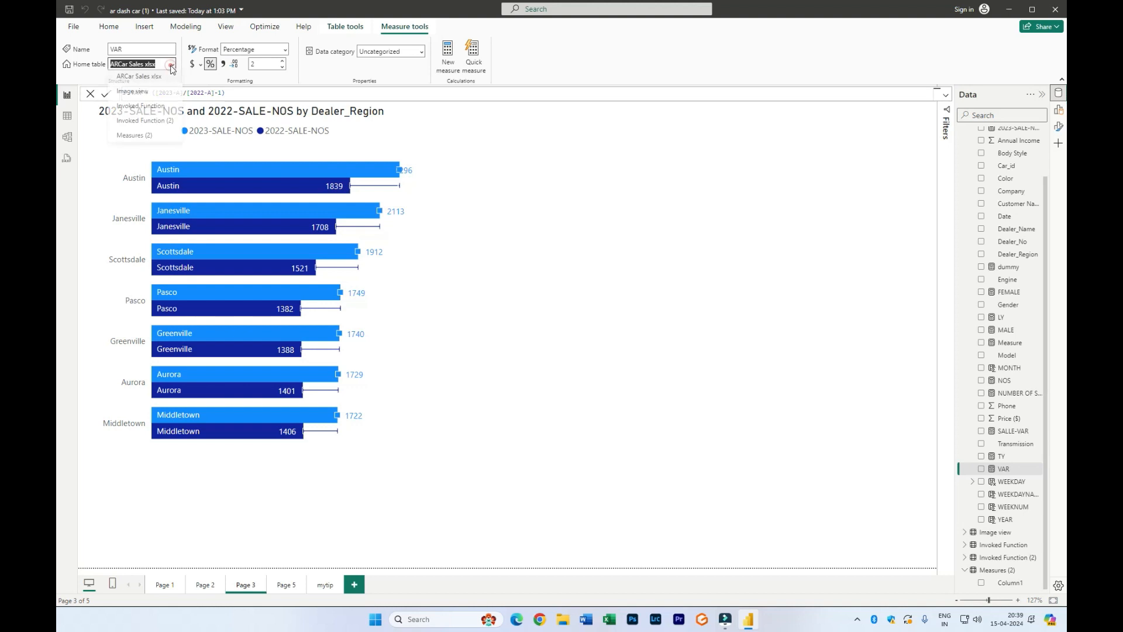
{"action": "left_click", "coordinate": [141, 137]}
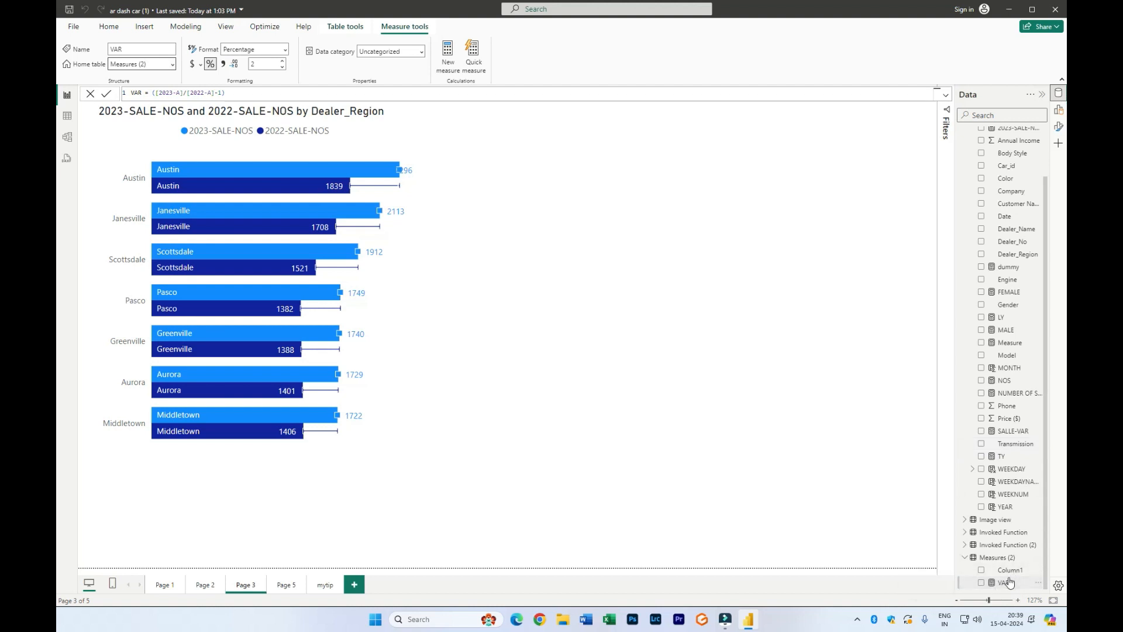
Step: Change the home table of the SALLE-VAR measure to Measures (2)
{"action": "left_click", "coordinate": [1011, 431]}
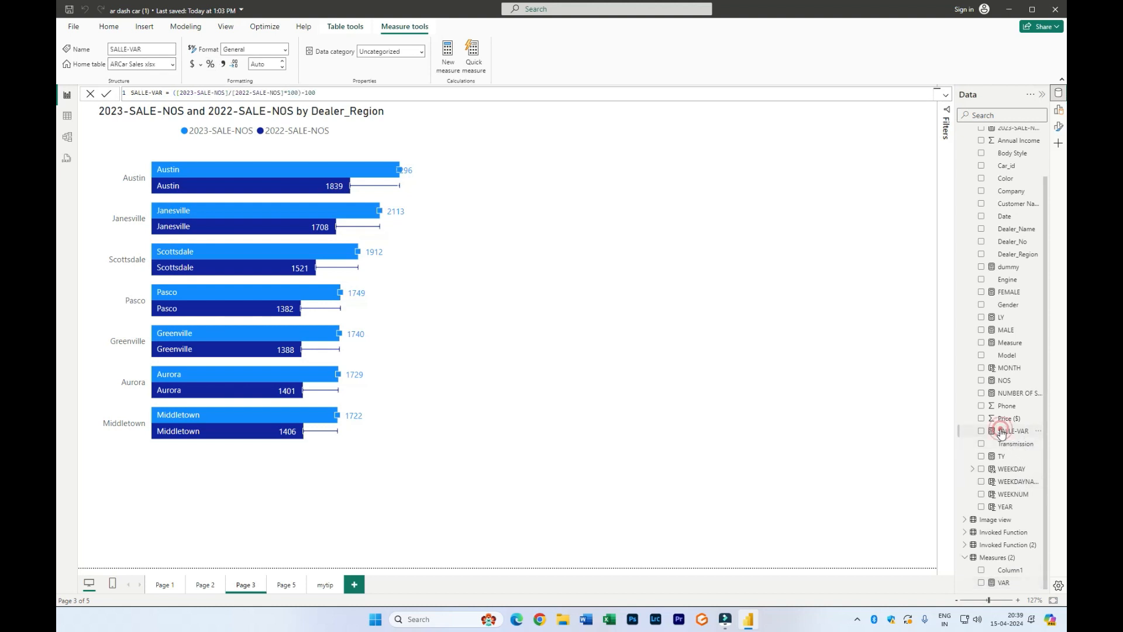
{"action": "left_click", "coordinate": [172, 64]}
{"action": "left_click", "coordinate": [142, 138]}
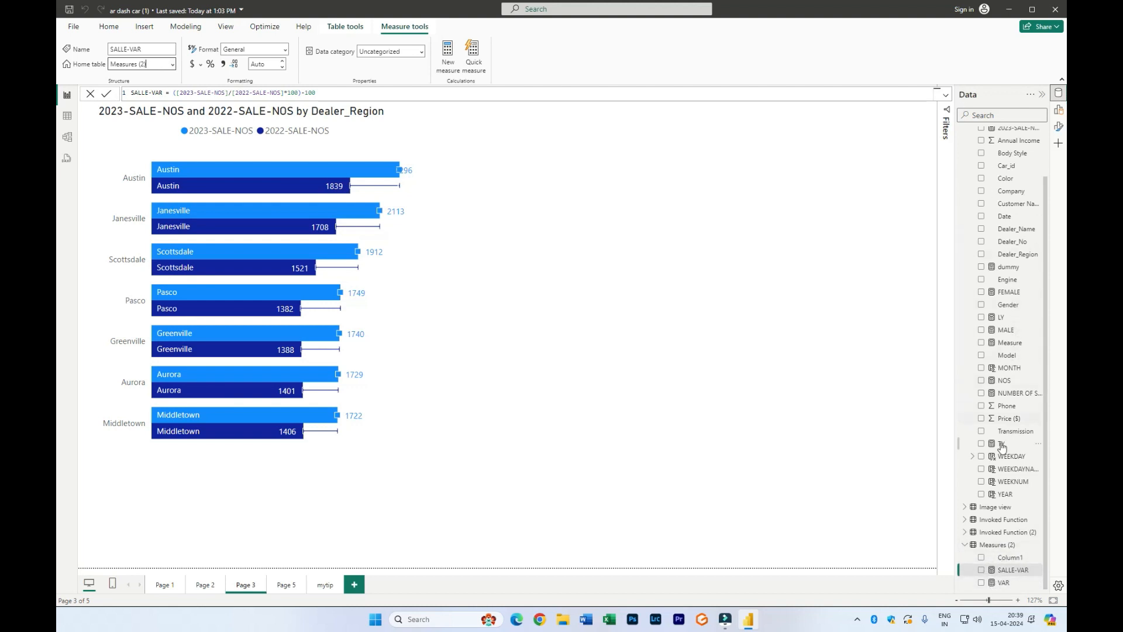
Step: Delete the measure named Measure from ARCar Sales xlsx and move the dummy measure to the Measures (2) table
{"action": "right_click", "coordinate": [1007, 331]}
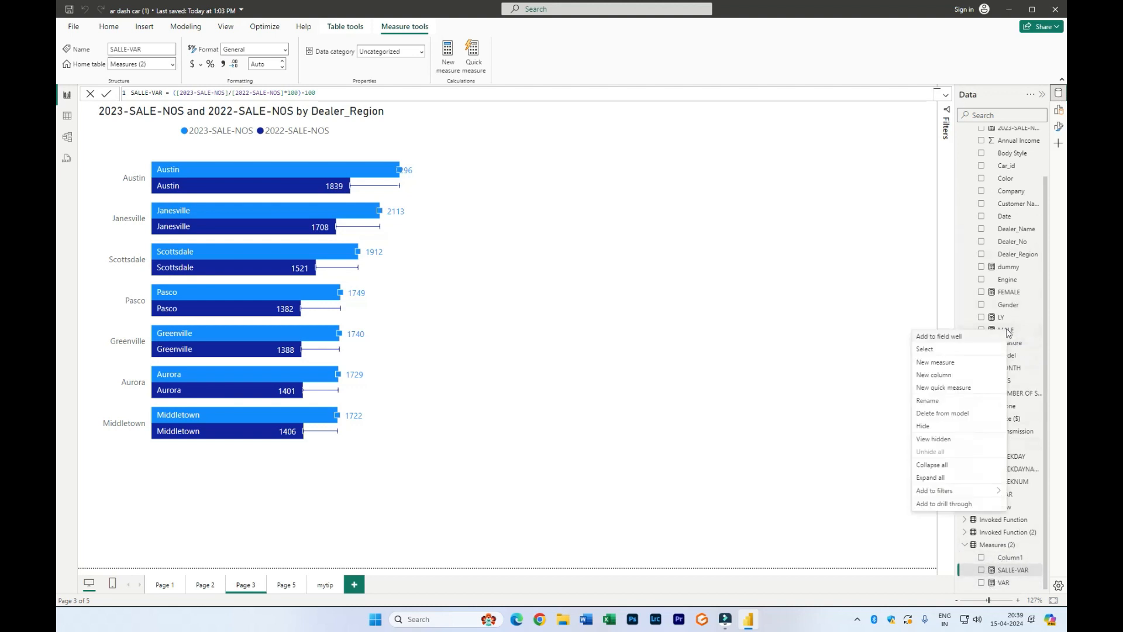
{"action": "left_click", "coordinate": [167, 67]}
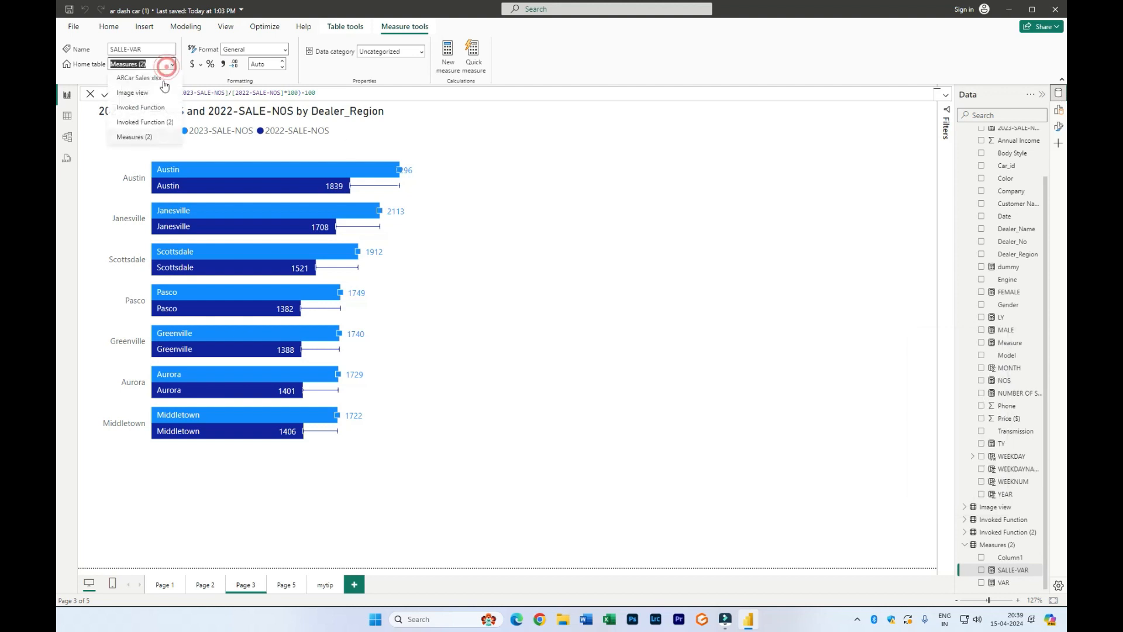
{"action": "left_click", "coordinate": [148, 136]}
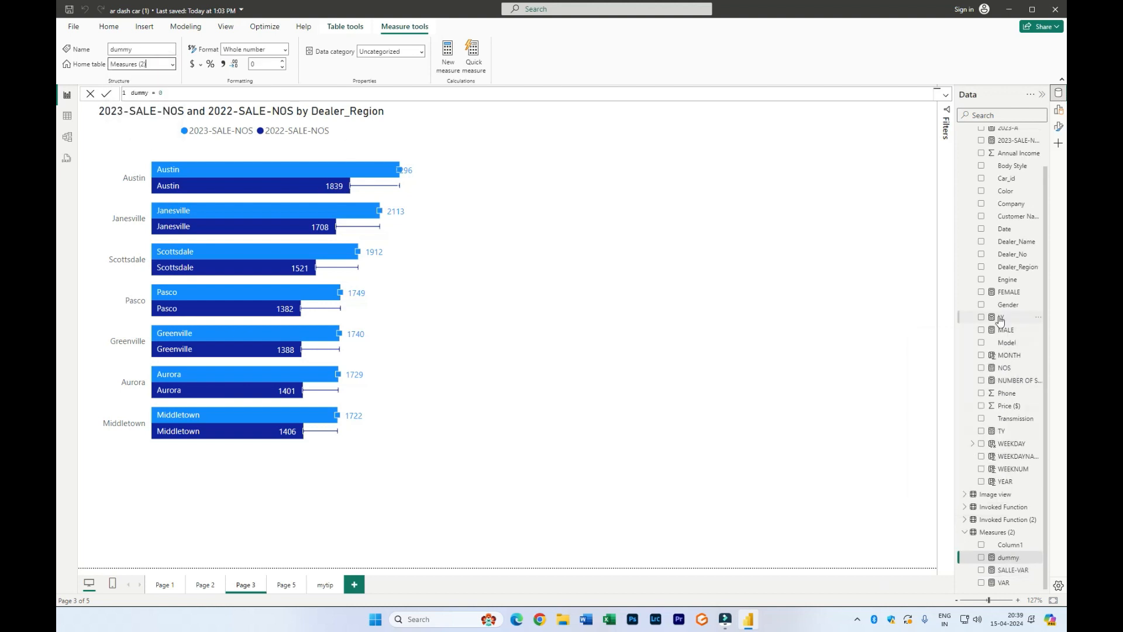
Step: Change the home table of the LY measure to Measures (2)
{"action": "left_click", "coordinate": [999, 317]}
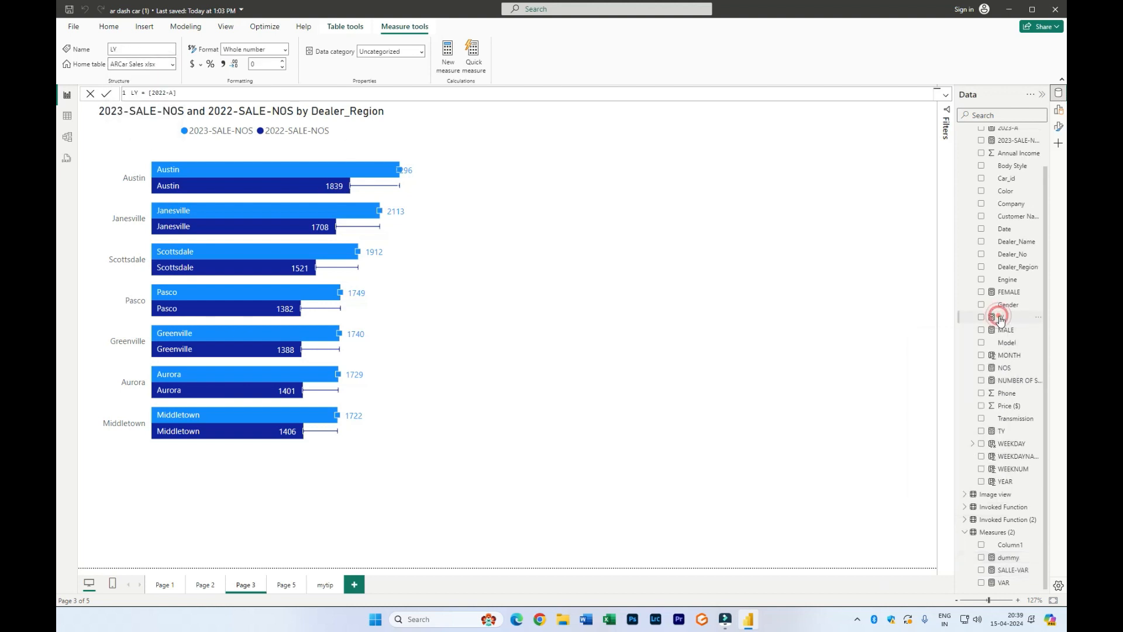
{"action": "left_click", "coordinate": [172, 65]}
{"action": "left_click", "coordinate": [145, 137]}
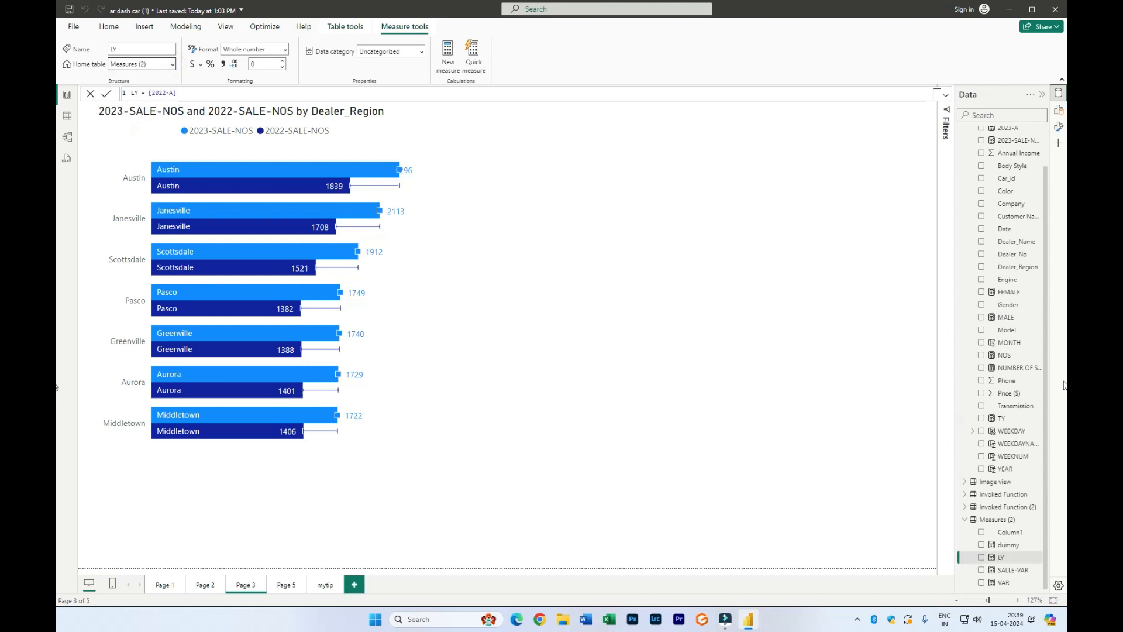
Step: Move the FEMALE, MALE, NUMBER OF SALE, TY and NOS measures to the Measures (2) table
{"action": "left_click", "coordinate": [1008, 291]}
{"action": "left_click", "coordinate": [145, 137]}
{"action": "left_click", "coordinate": [1006, 304]}
{"action": "left_click", "coordinate": [172, 64]}
{"action": "left_click", "coordinate": [145, 137]}
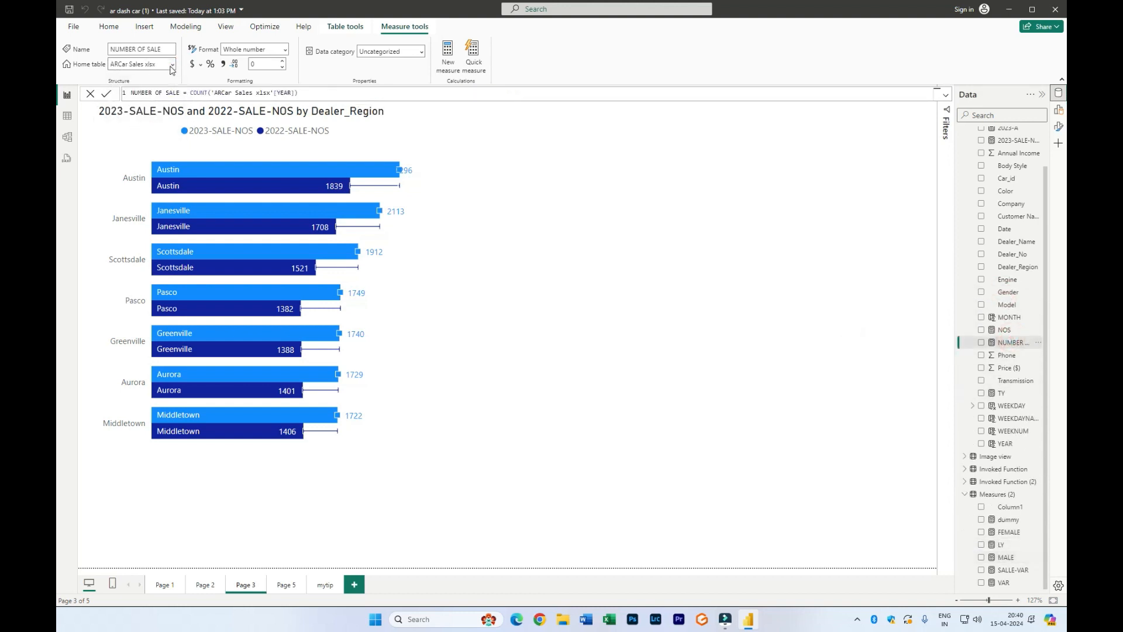
{"action": "left_click", "coordinate": [1004, 329]}
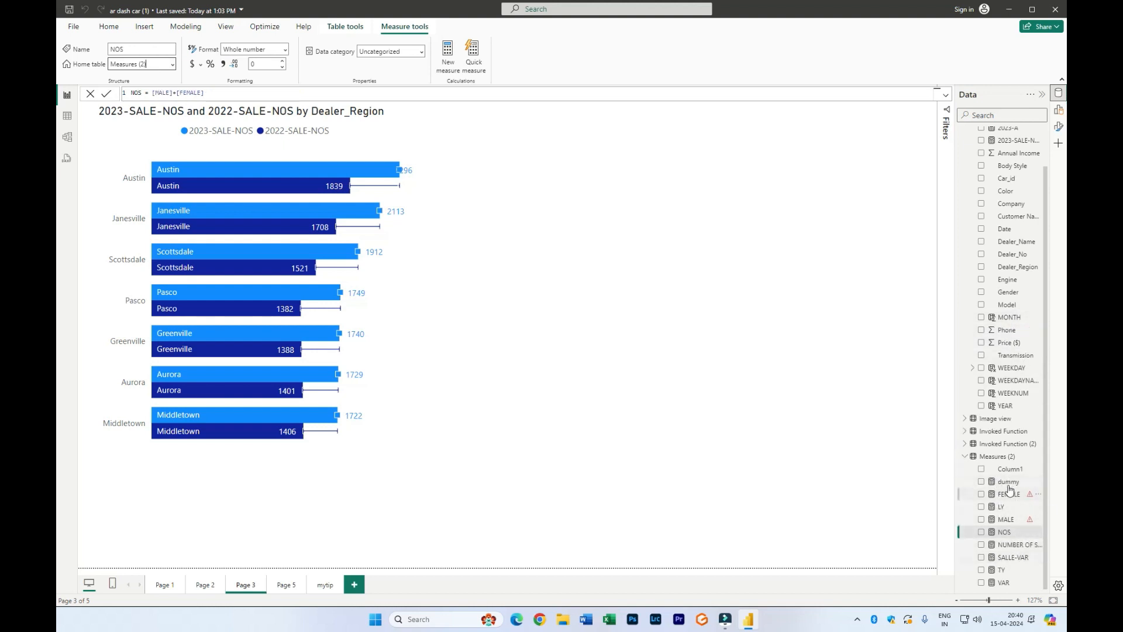
Step: Delete the empty Column1 from the Measures (2) table
{"action": "right_click", "coordinate": [1011, 471]}
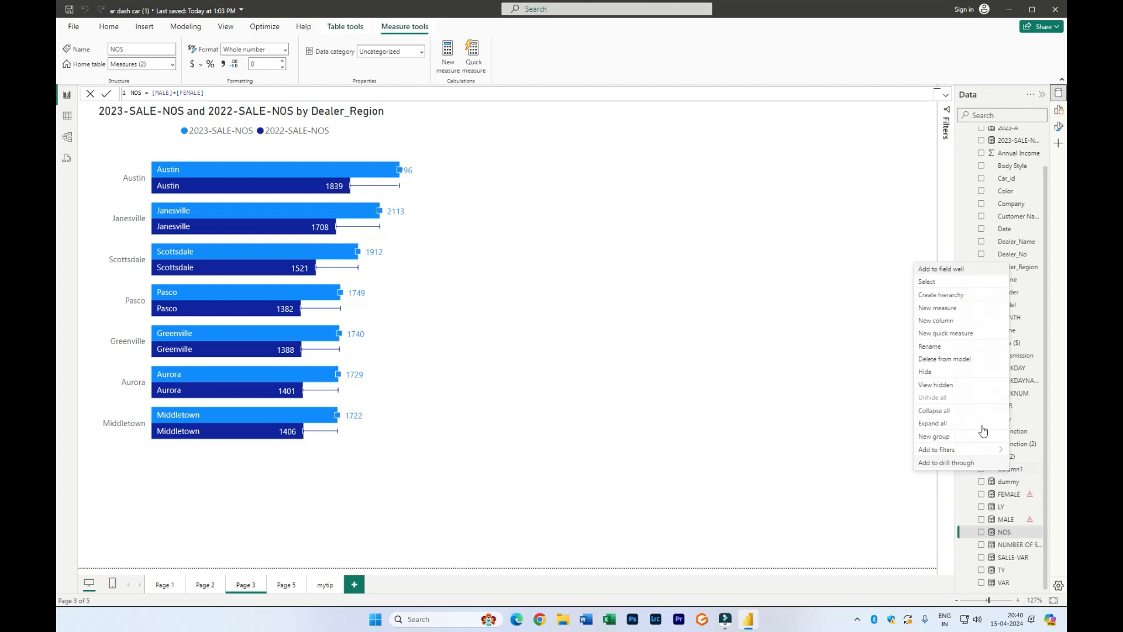
{"action": "left_click", "coordinate": [954, 358]}
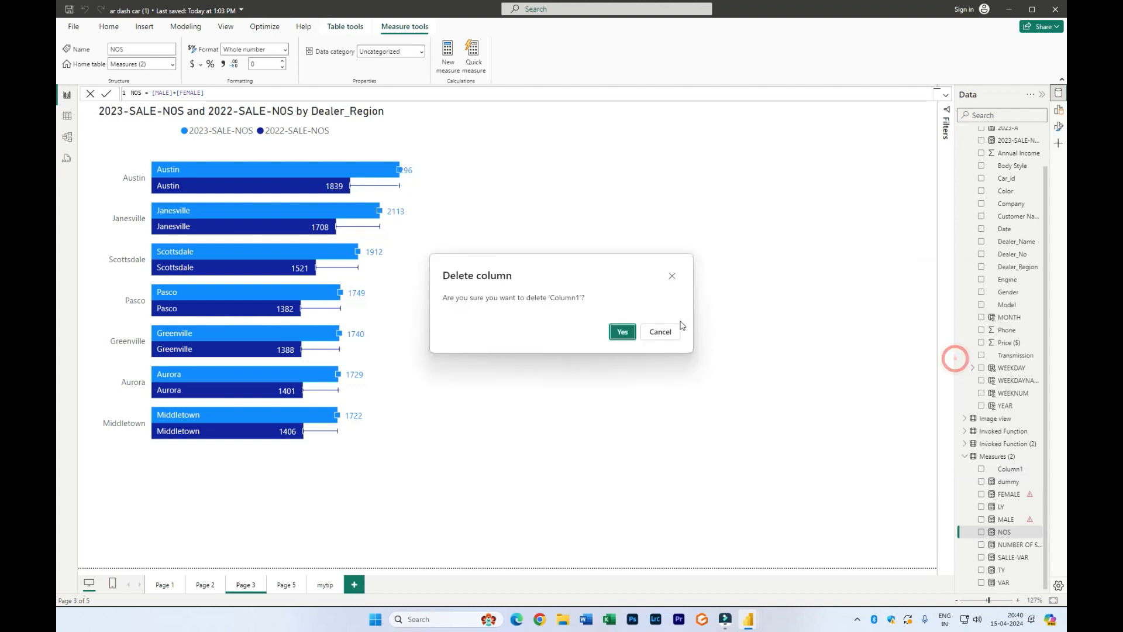
{"action": "left_click", "coordinate": [622, 331]}
{"action": "scroll", "coordinate": [997, 256], "scroll_direction": "up", "scroll_amount": 2}
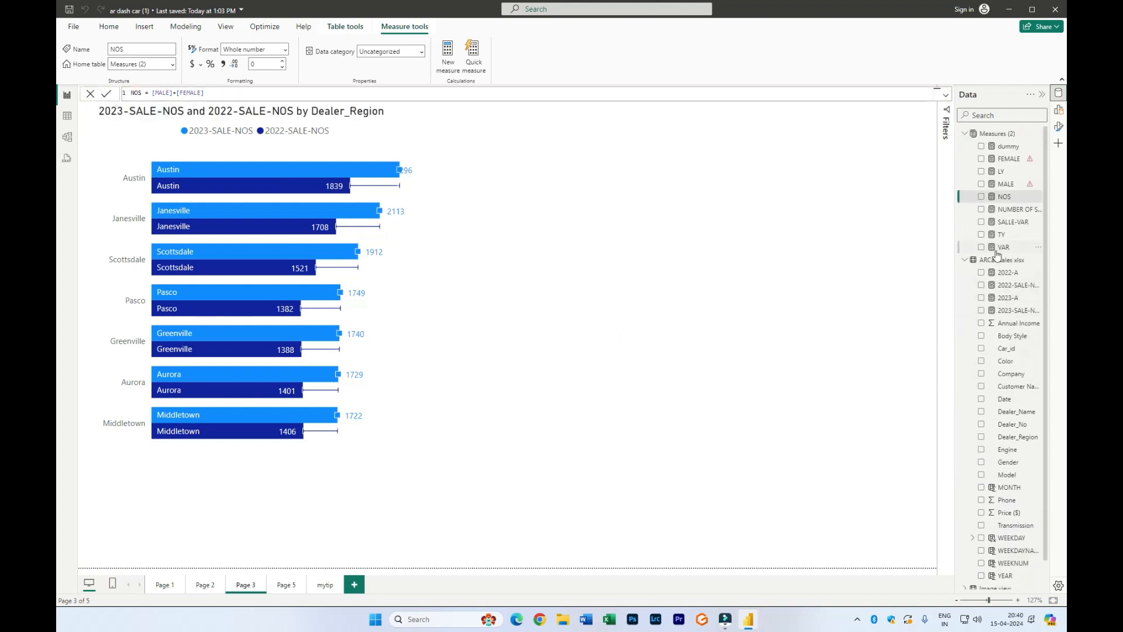
Step: Collapse and expand the Measures (2) table to review the measures it holds
{"action": "left_click", "coordinate": [965, 134]}
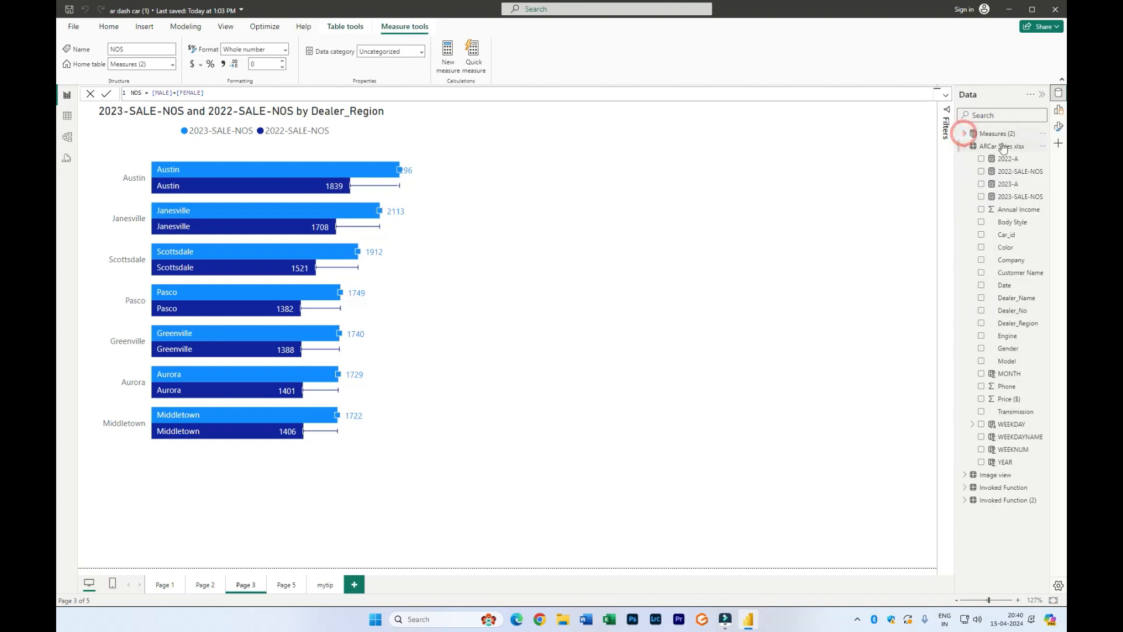
{"action": "left_click", "coordinate": [965, 133]}
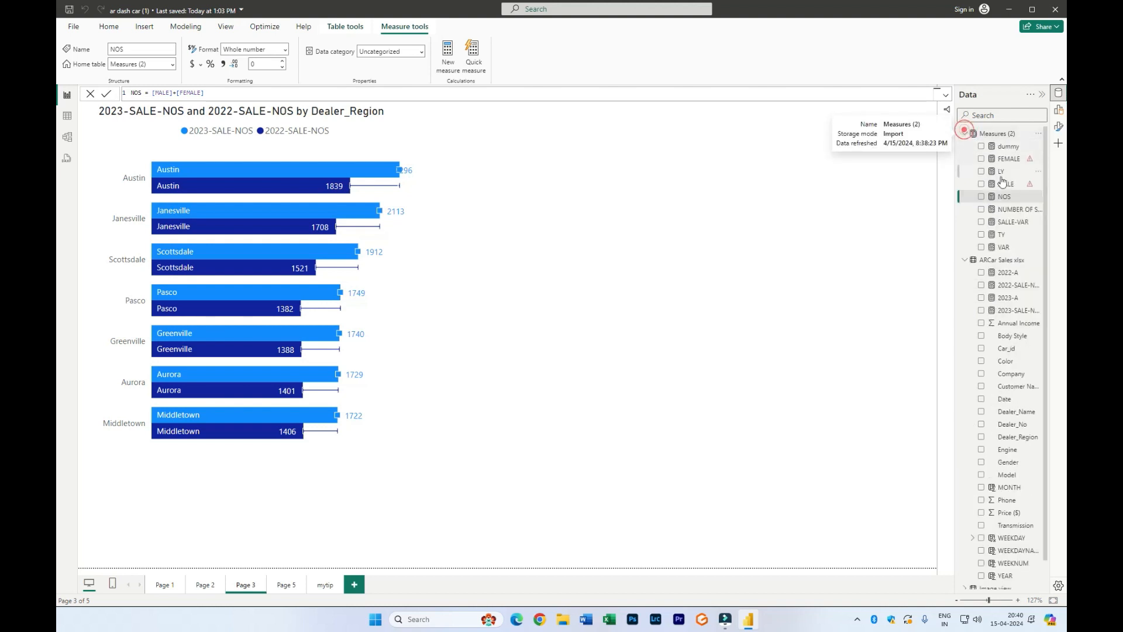
{"action": "left_click", "coordinate": [965, 133]}
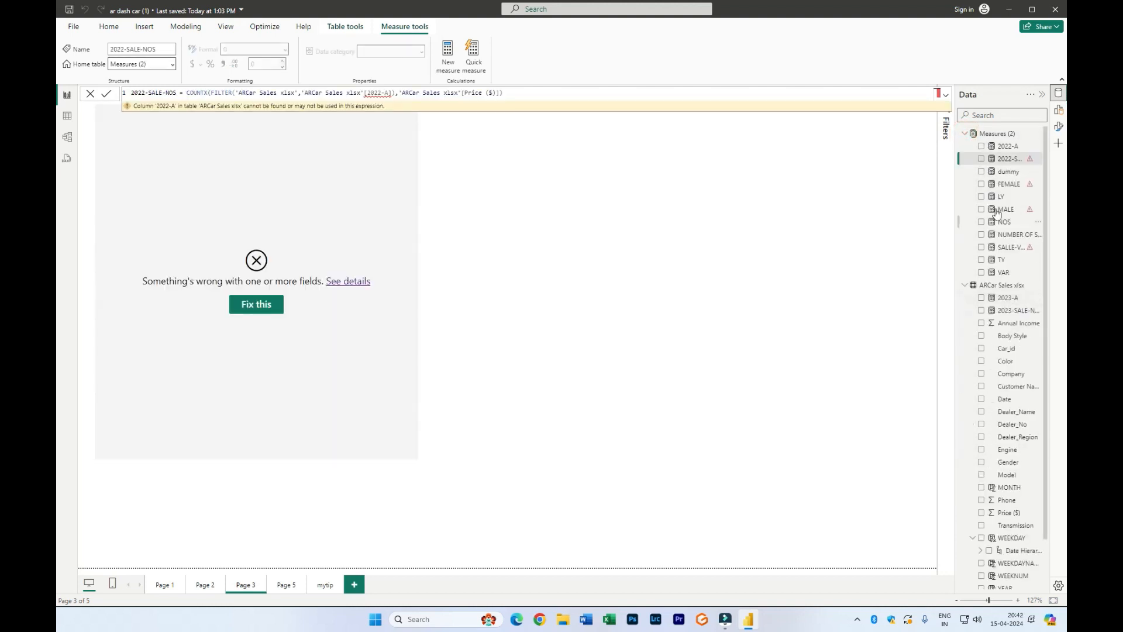
{"action": "left_click", "coordinate": [965, 133]}
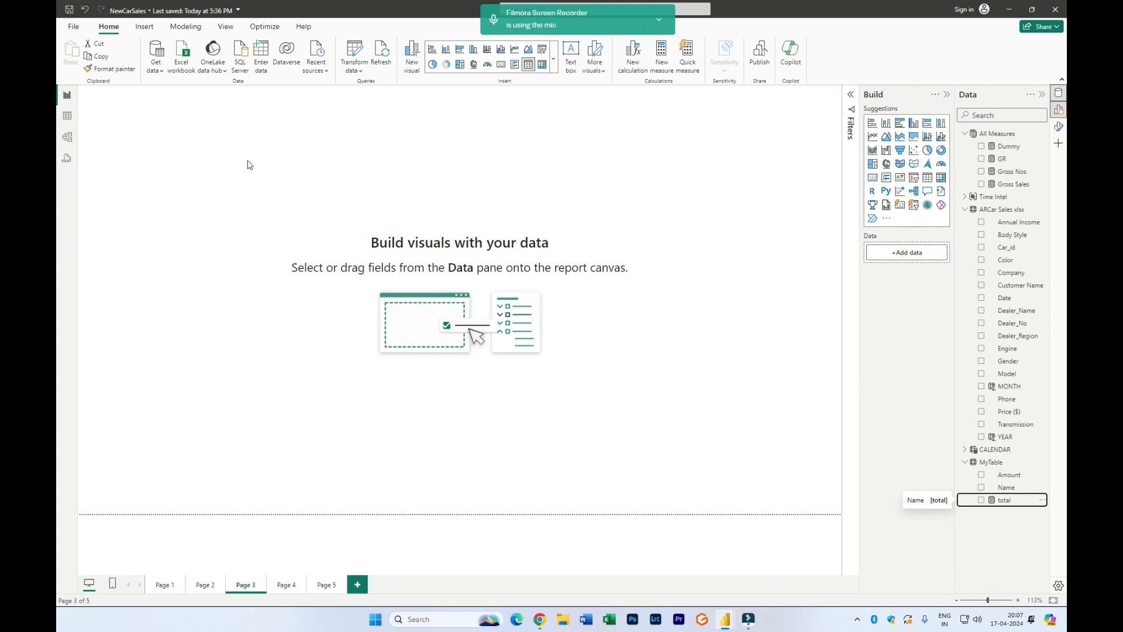
{"action": "left_click", "coordinate": [155, 64]}
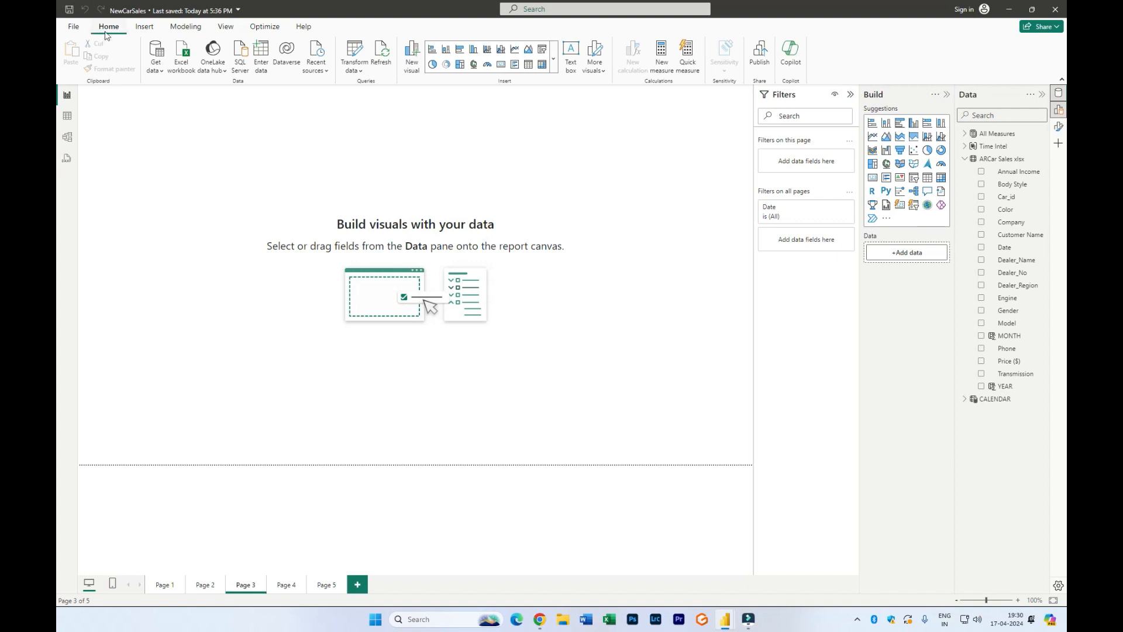
Step: Start a manually entered data table and name it MyTable
{"action": "left_click", "coordinate": [262, 57]}
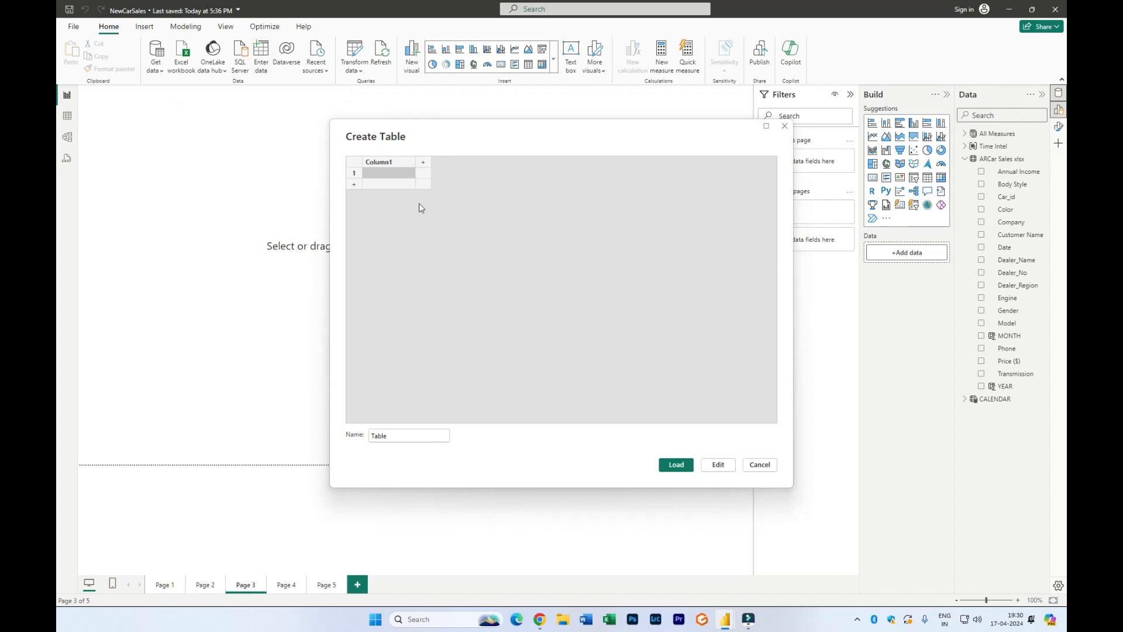
{"action": "left_click", "coordinate": [416, 436]}
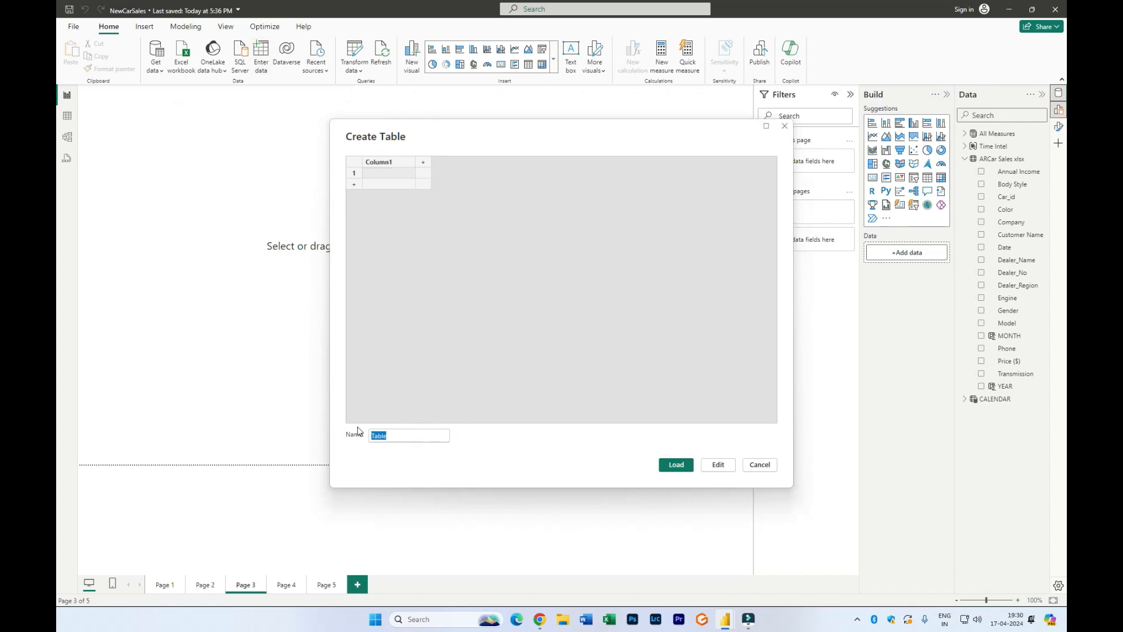
{"action": "type", "text": "MyTable"}
Step: Fill the first column of MyTable with five people's first names, one per row
{"action": "left_click", "coordinate": [379, 174]}
{"action": "type", "text": "Ravi"}
{"action": "key", "text": "Return"}
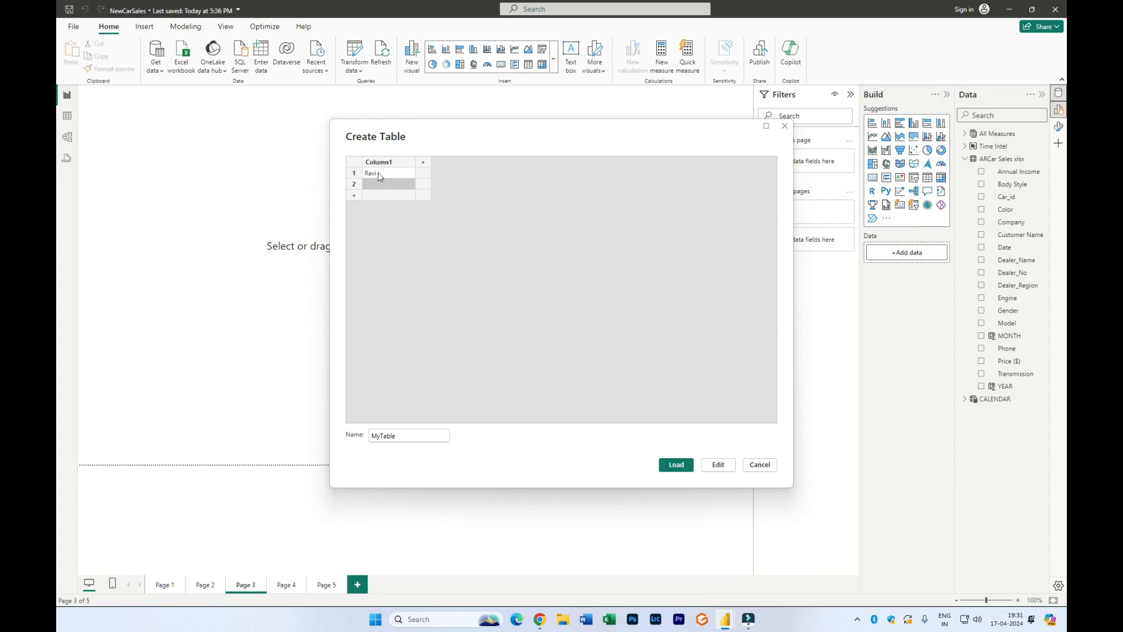
{"action": "type", "text": "Raju"}
{"action": "key", "text": "Return"}
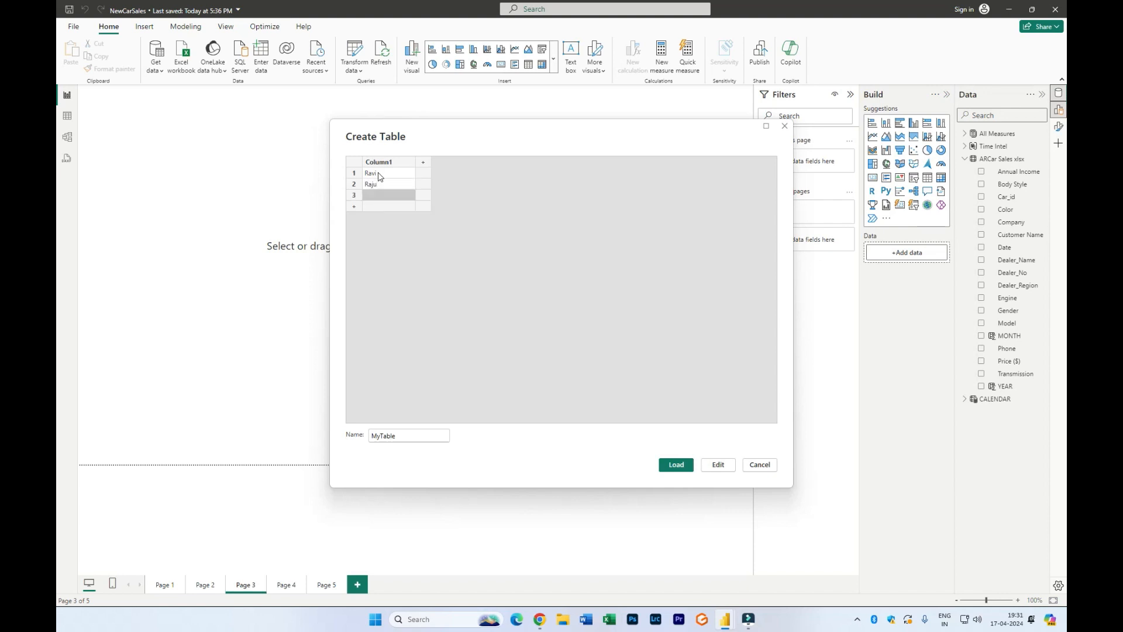
{"action": "type", "text": "Kumar"}
{"action": "key", "text": "Return"}
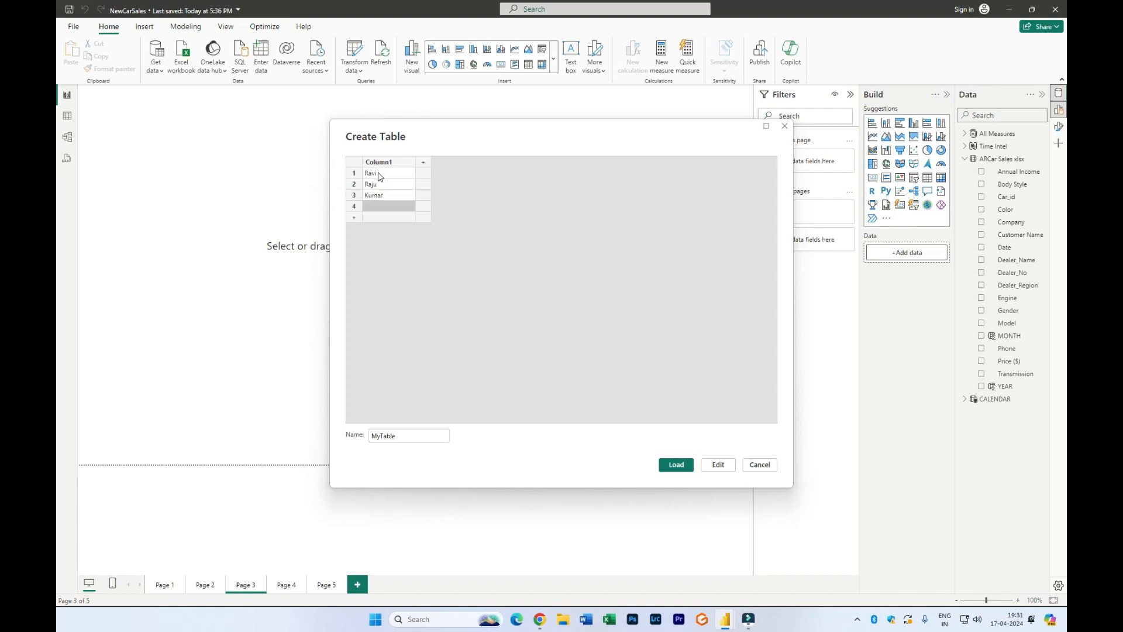
{"action": "type", "text": "D"}
{"action": "key", "text": "Return"}
{"action": "type", "text": "Selvam"}
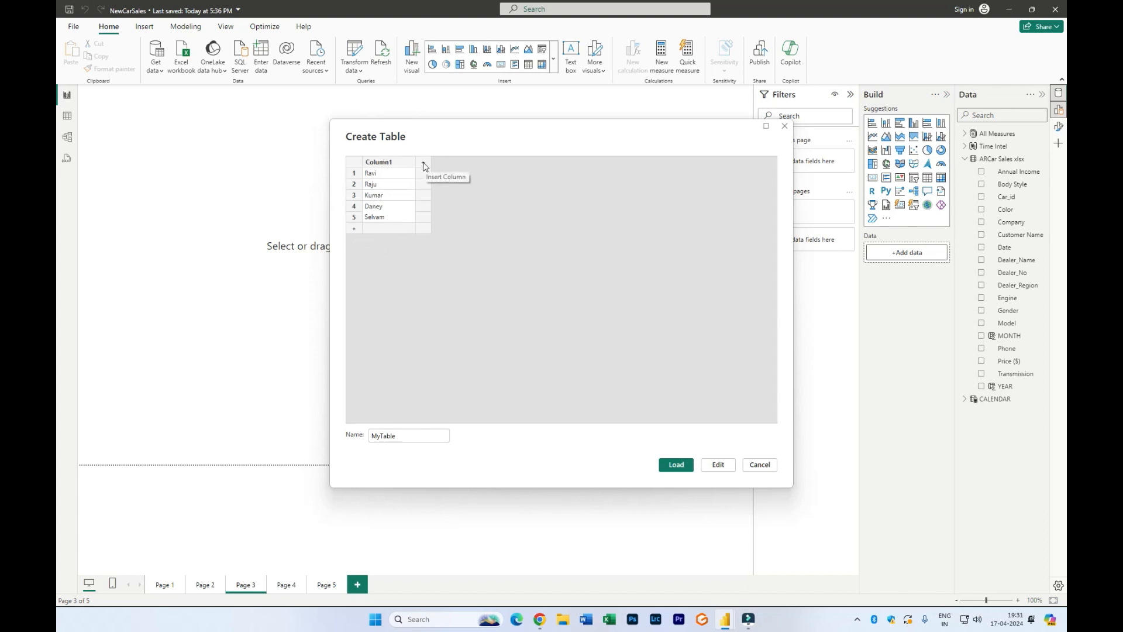
Step: Add a second column to MyTable and enter 750, 500, 250, 375 and 250 for the five rows
{"action": "left_click", "coordinate": [424, 163]}
{"action": "left_click", "coordinate": [435, 175]}
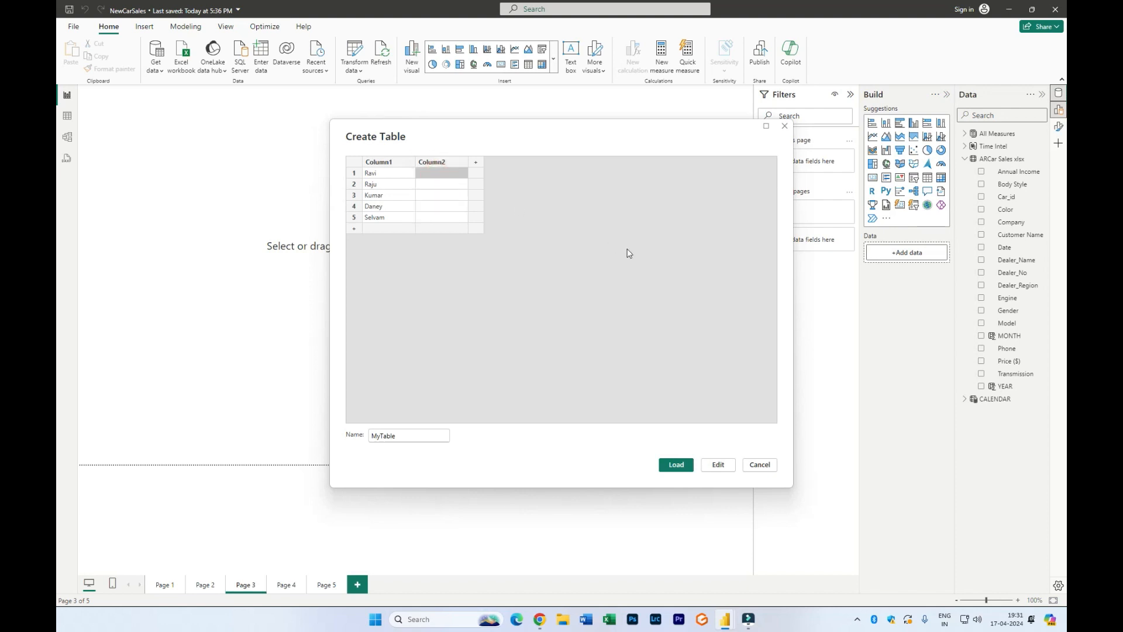
{"action": "type", "text": "750"}
{"action": "key", "text": "Return"}
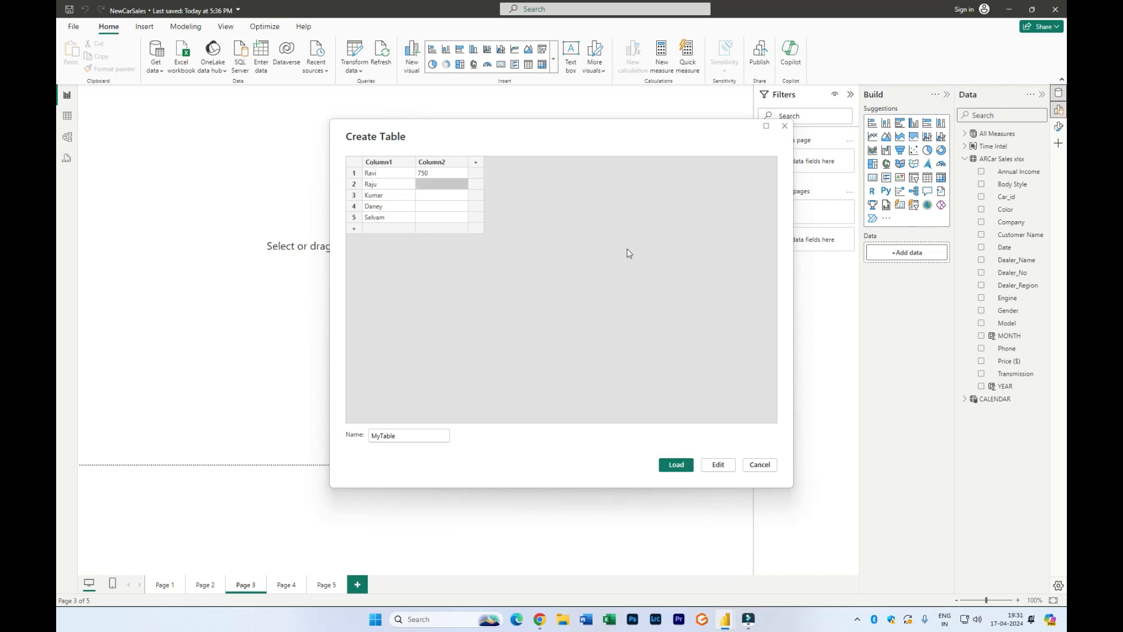
{"action": "type", "text": "500"}
{"action": "key", "text": "Return"}
{"action": "type", "text": "250"}
{"action": "key", "text": "Return"}
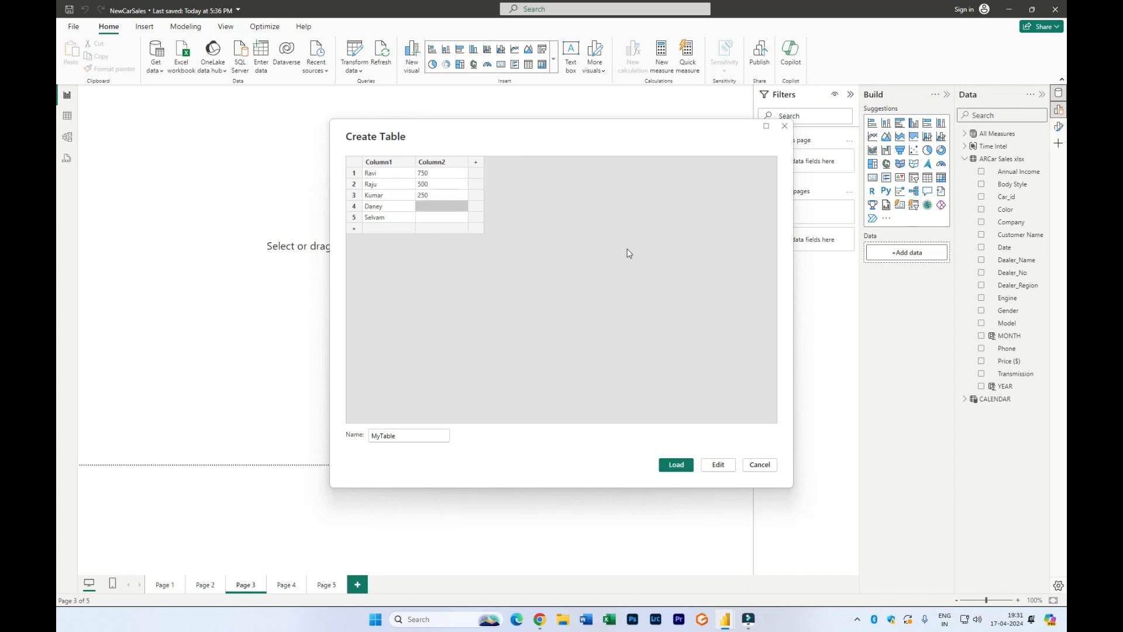
{"action": "type", "text": "375"}
{"action": "key", "text": "Return"}
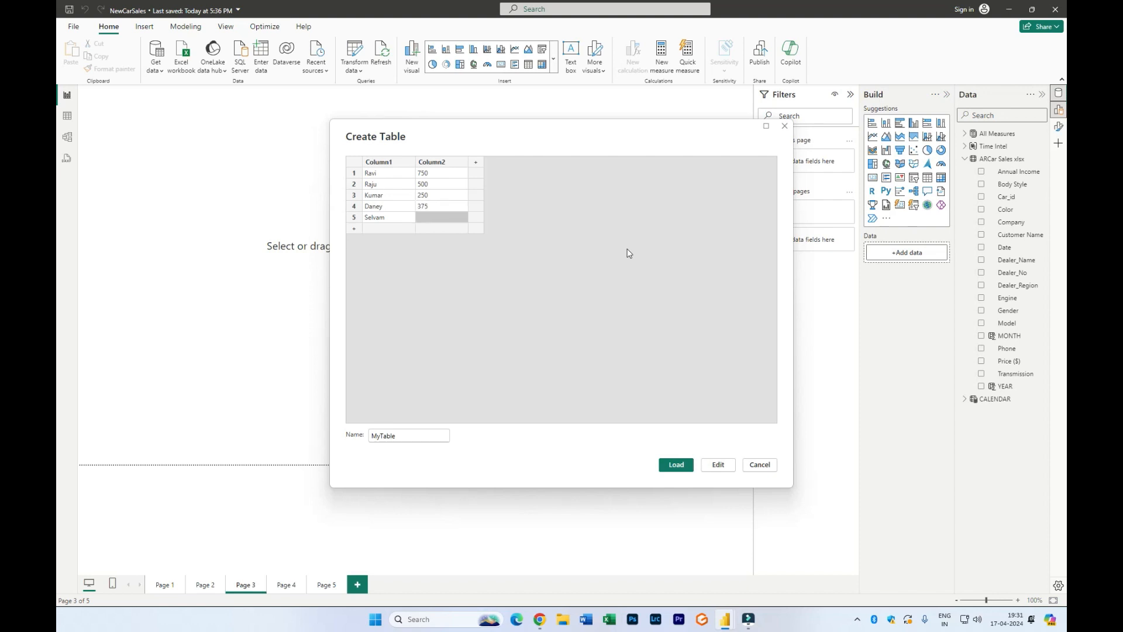
{"action": "type", "text": "25"}
{"action": "key", "text": "Return"}
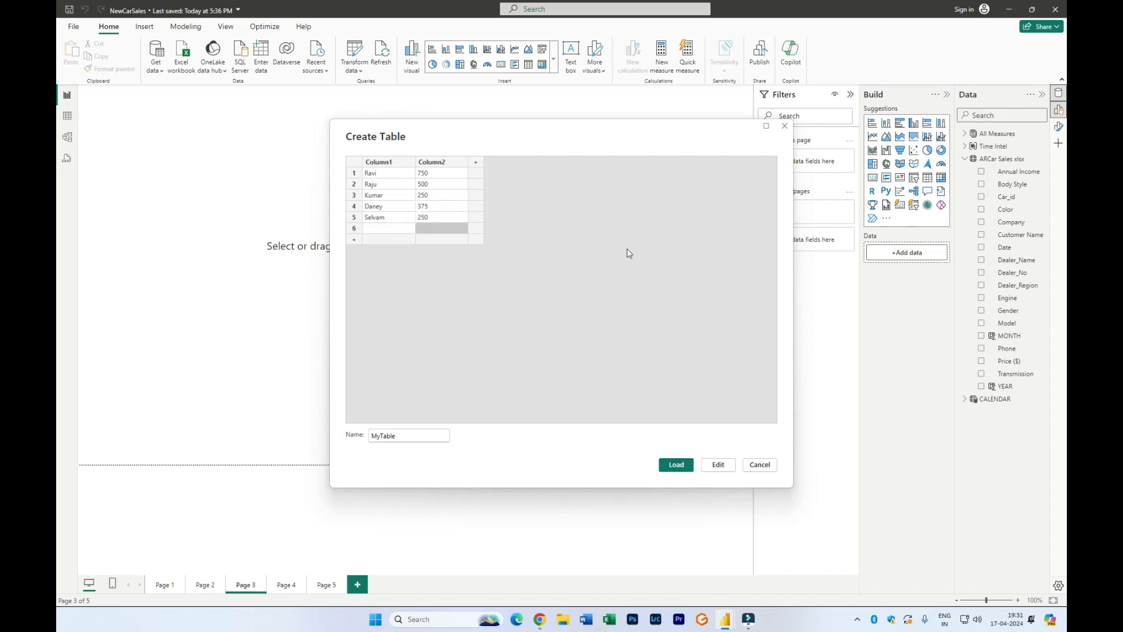
Step: Rename the two columns of MyTable to Name and Amount, and load the table into the model
{"action": "left_click", "coordinate": [383, 164]}
{"action": "right_click", "coordinate": [383, 165]}
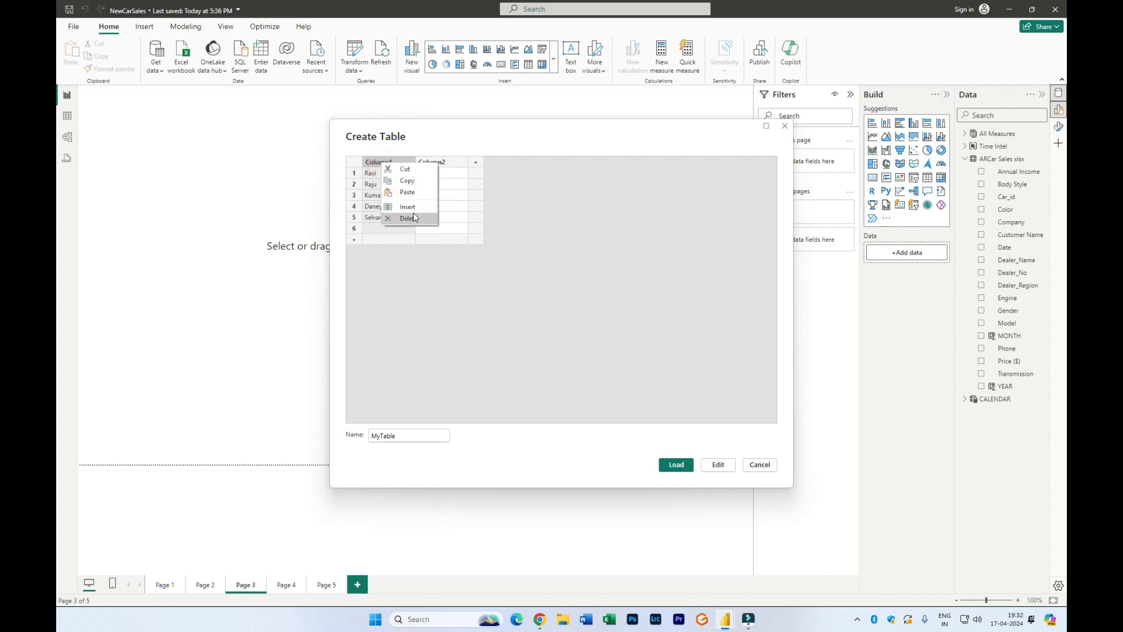
{"action": "left_click", "coordinate": [404, 170]}
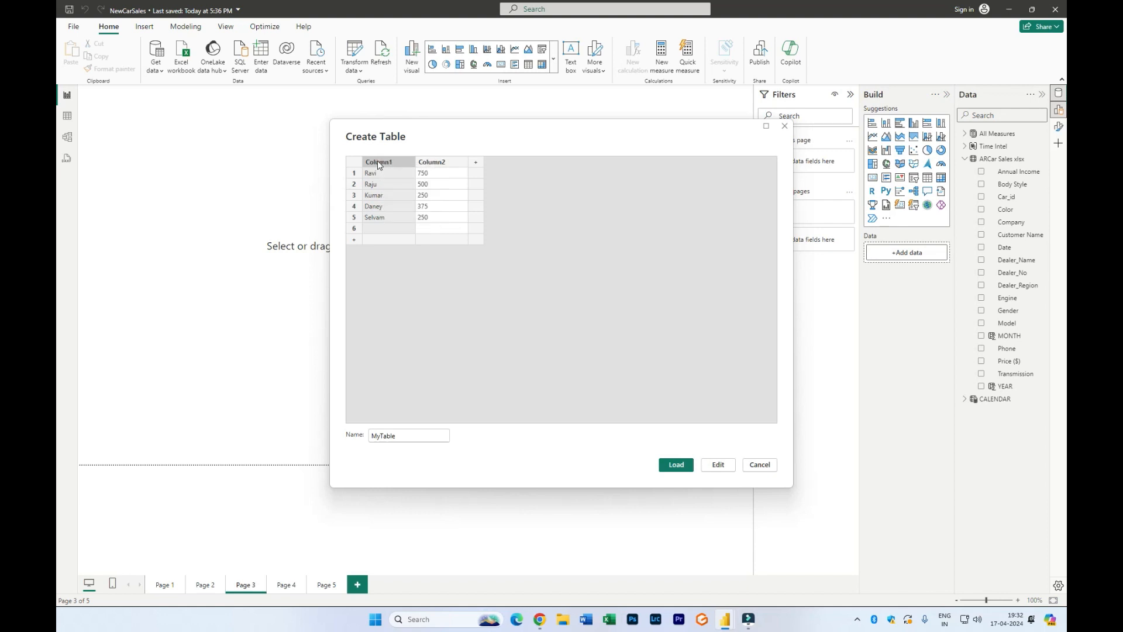
{"action": "type", "text": "Name"}
{"action": "left_click", "coordinate": [435, 163]}
{"action": "right_click", "coordinate": [435, 163]}
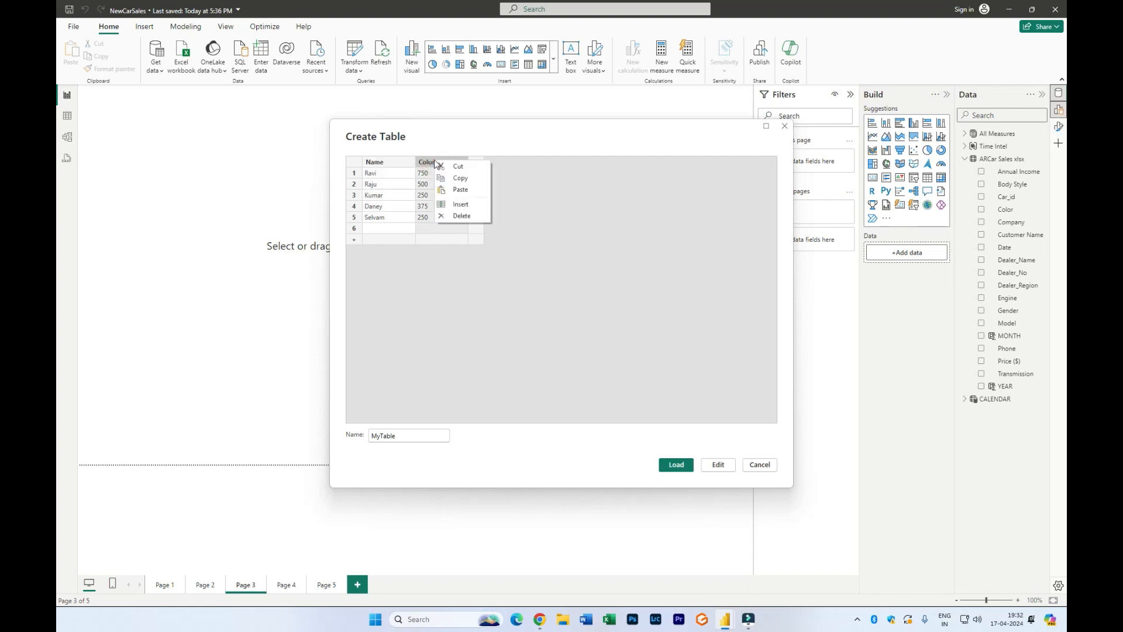
{"action": "left_click", "coordinate": [436, 164]}
{"action": "left_click", "coordinate": [427, 163]}
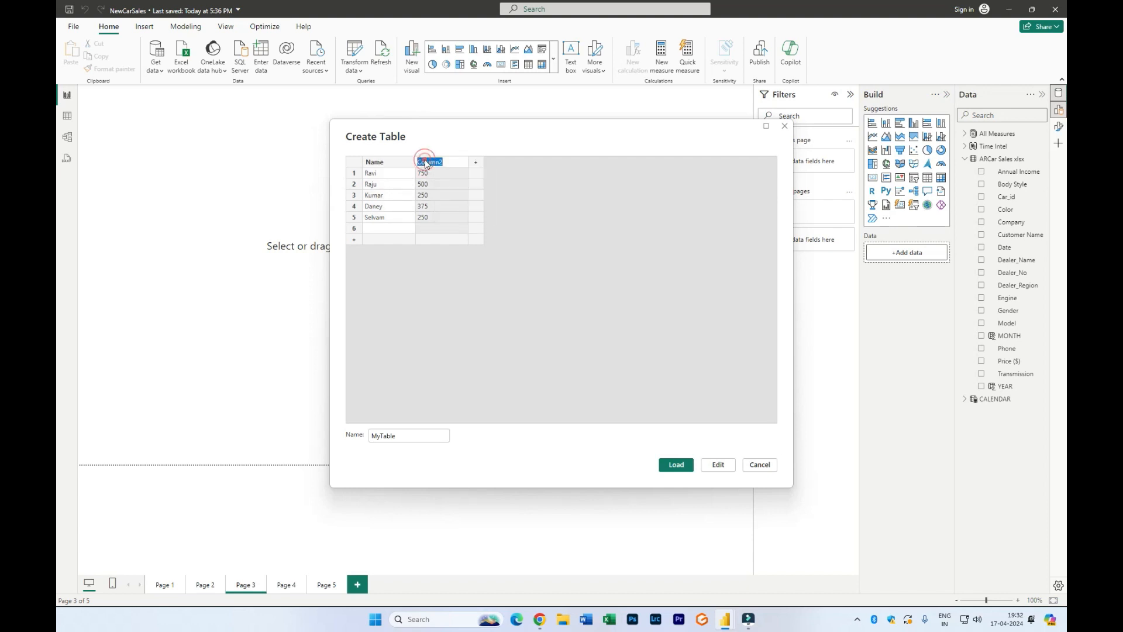
{"action": "type", "text": "Amount"}
{"action": "left_click", "coordinate": [553, 275]}
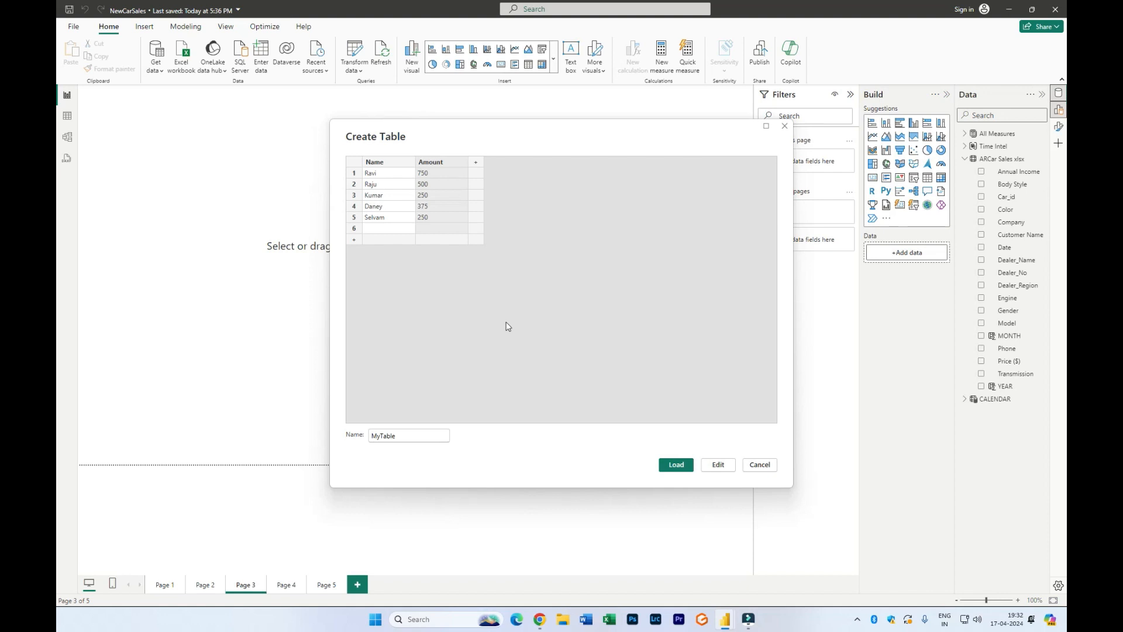
{"action": "left_click", "coordinate": [676, 466]}
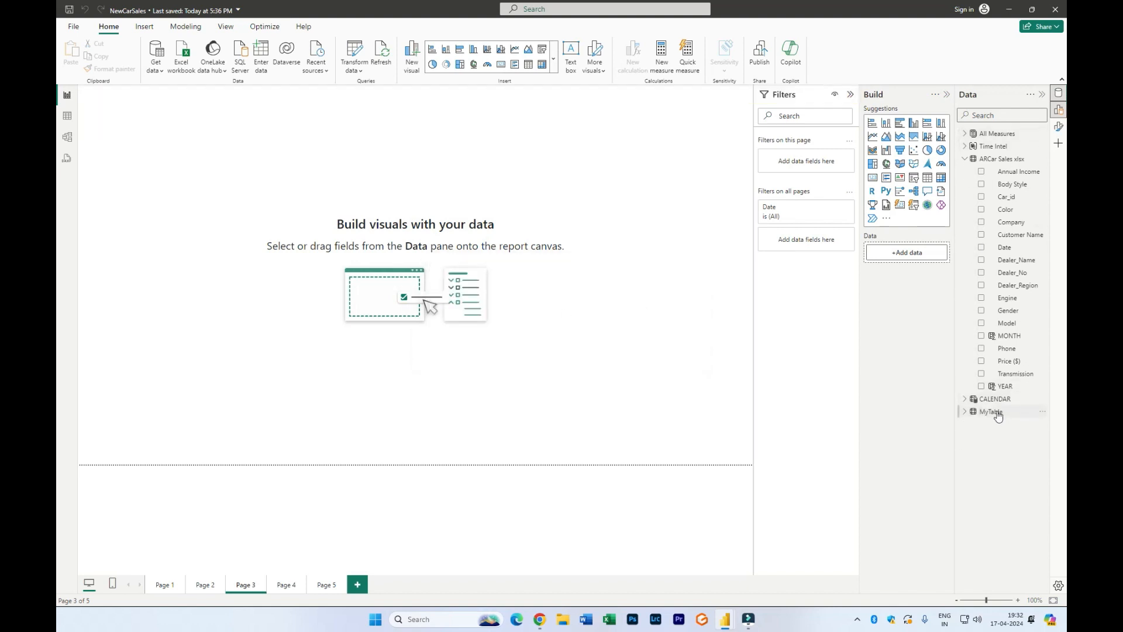
Step: Review the loaded MyTable rows in the table view and return to the report view
{"action": "left_click", "coordinate": [964, 159]}
{"action": "left_click", "coordinate": [984, 185]}
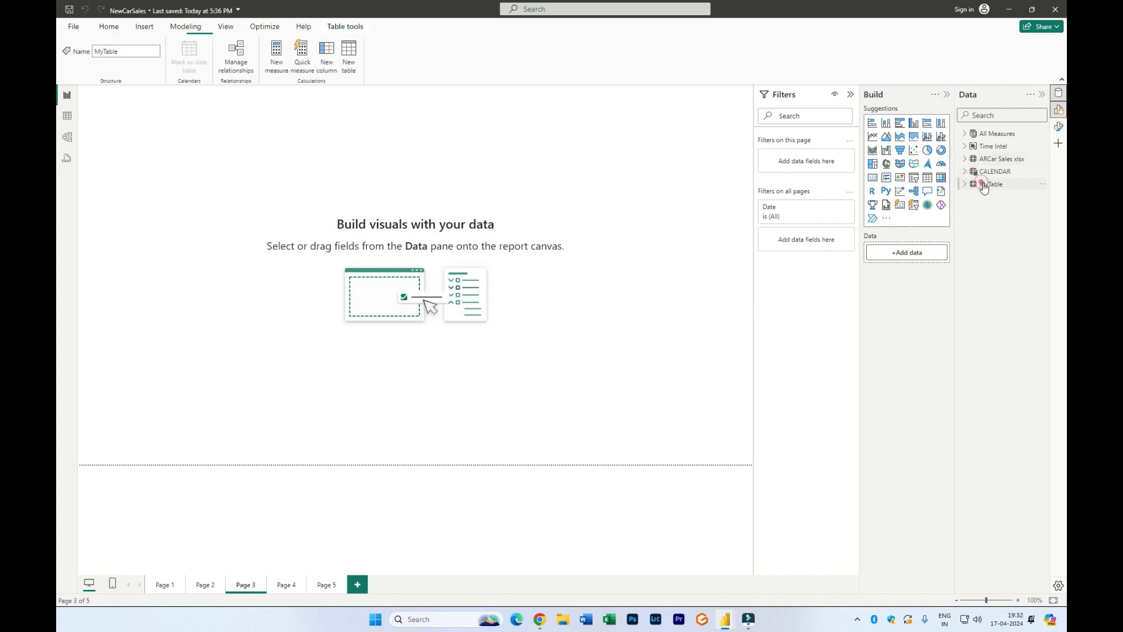
{"action": "left_click", "coordinate": [67, 116]}
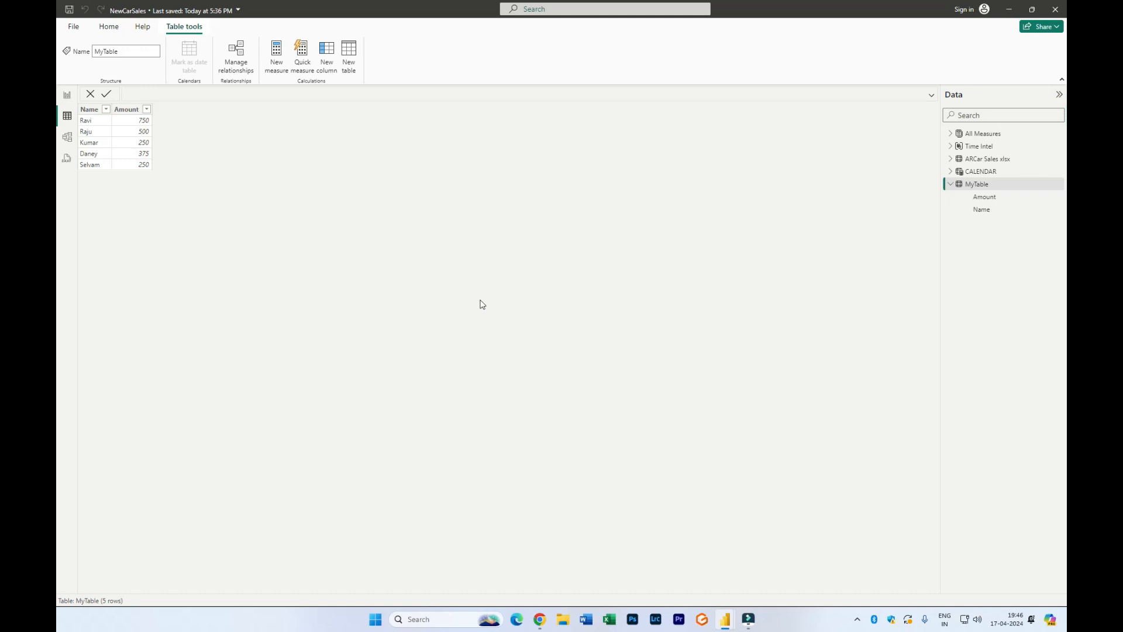
{"action": "left_click", "coordinate": [67, 97]}
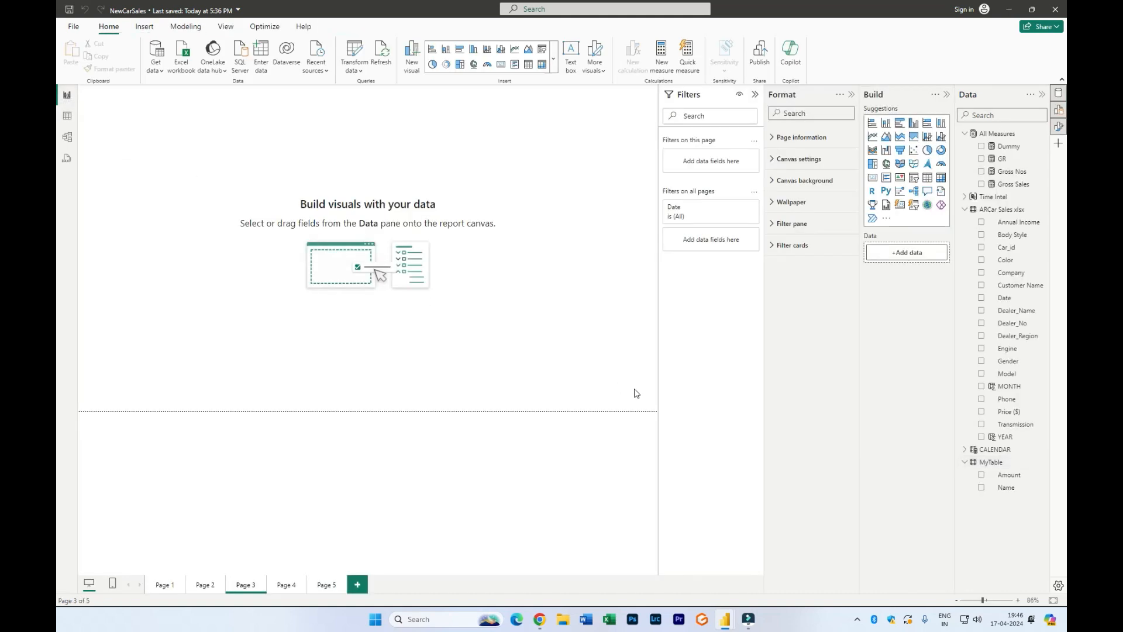
Step: Insert a table visual near the middle of Page 3 showing MyTable's Name and Amount, and reduce its height to fit the rows more closely
{"action": "left_click", "coordinate": [927, 182]}
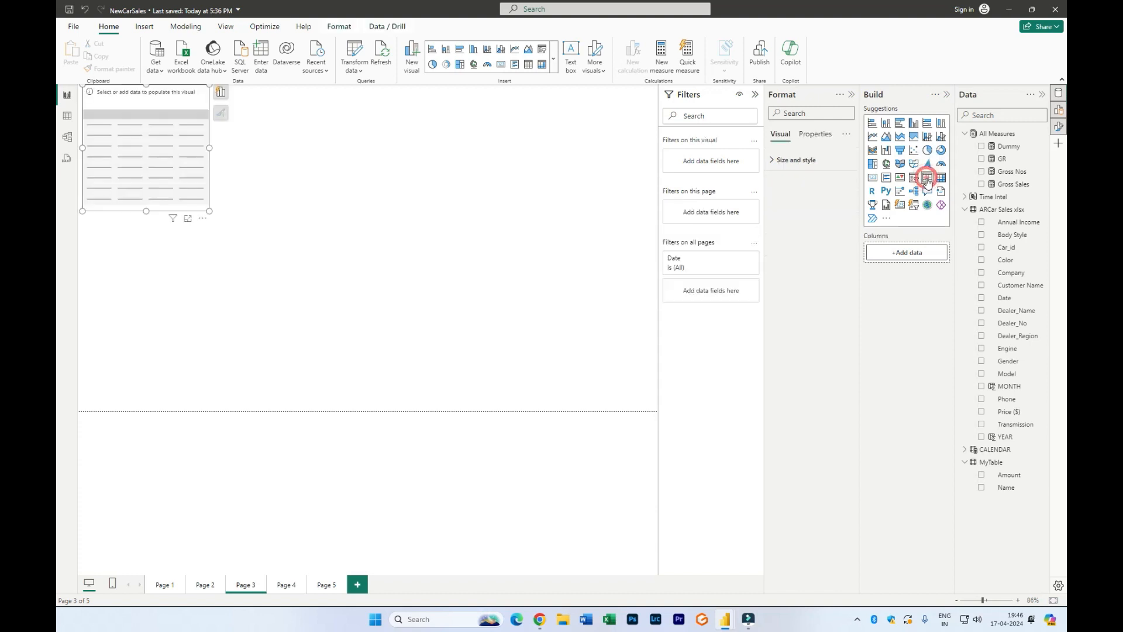
{"action": "left_click_drag", "start_coordinate": [165, 135], "coordinate": [480, 250]}
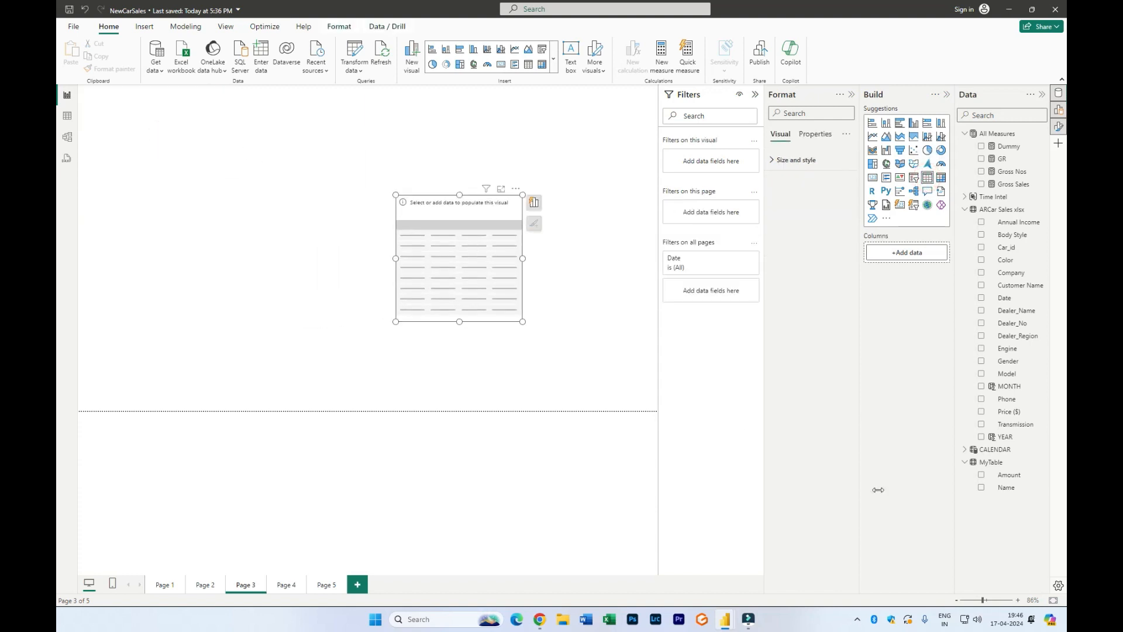
{"action": "left_click", "coordinate": [981, 486]}
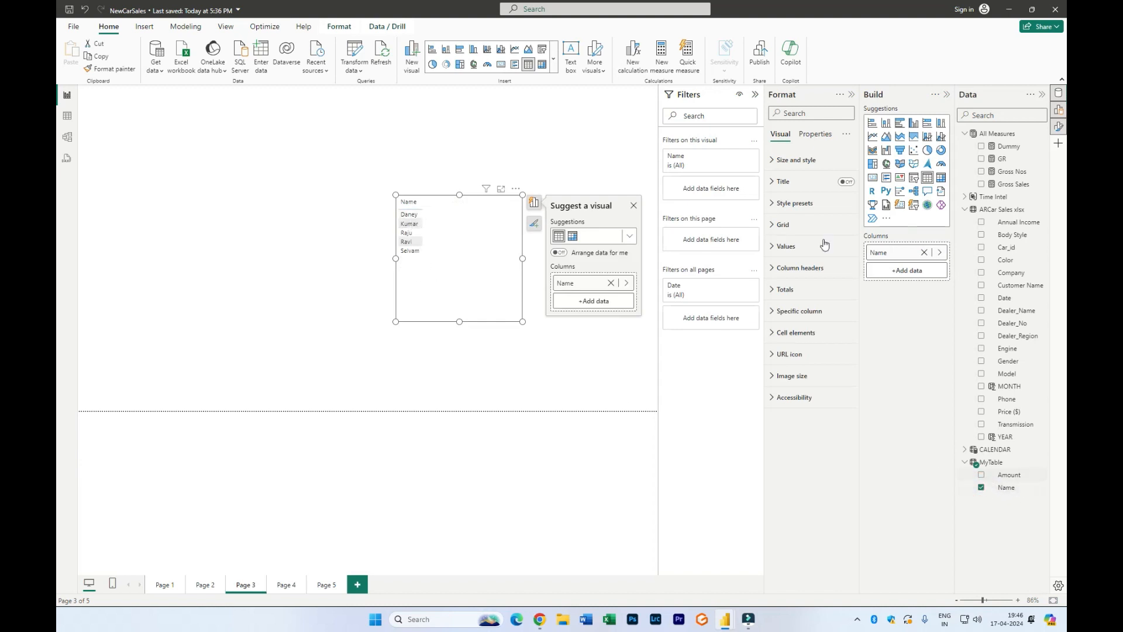
{"action": "left_click", "coordinate": [755, 95]}
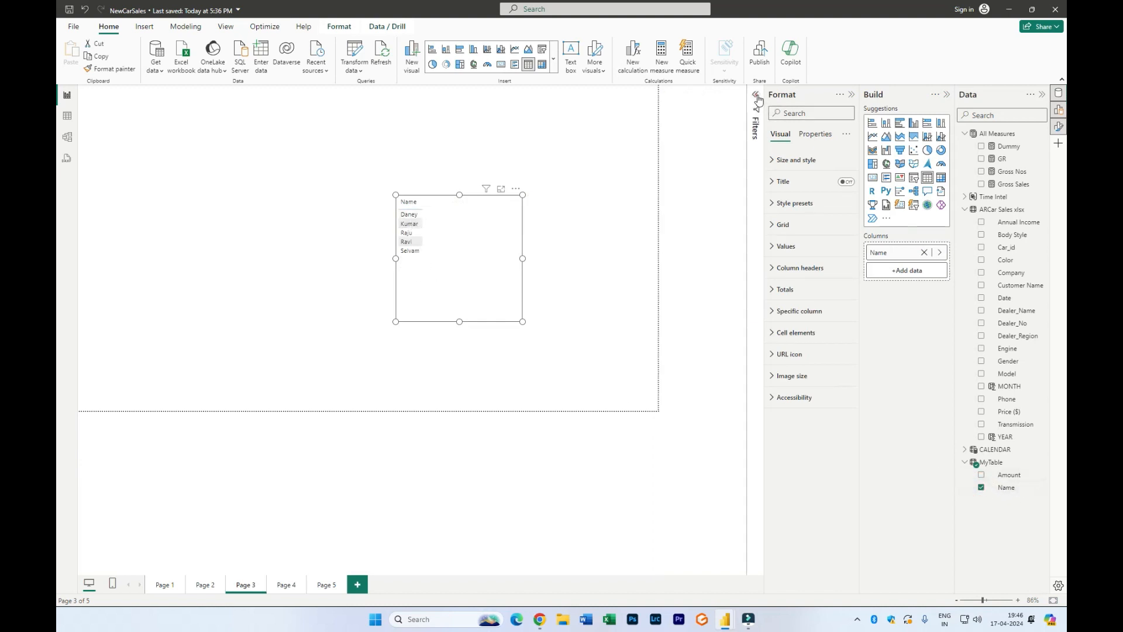
{"action": "left_click", "coordinate": [852, 96]}
{"action": "left_click", "coordinate": [981, 475]}
{"action": "left_click_drag", "start_coordinate": [593, 350], "coordinate": [513, 322]}
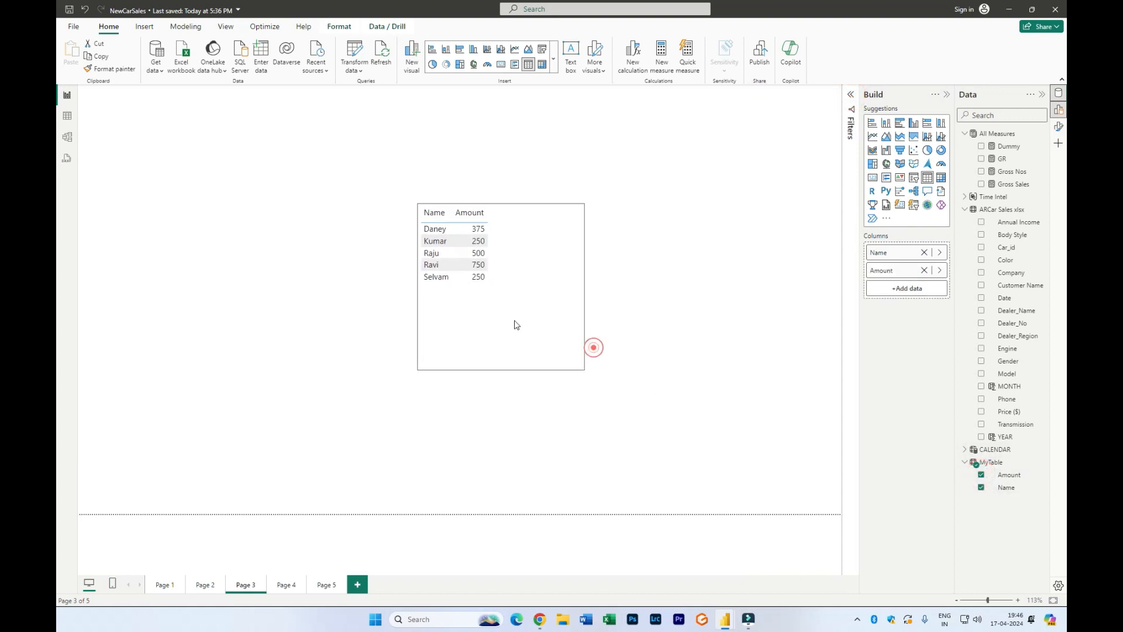
{"action": "left_click_drag", "start_coordinate": [505, 371], "coordinate": [497, 331]}
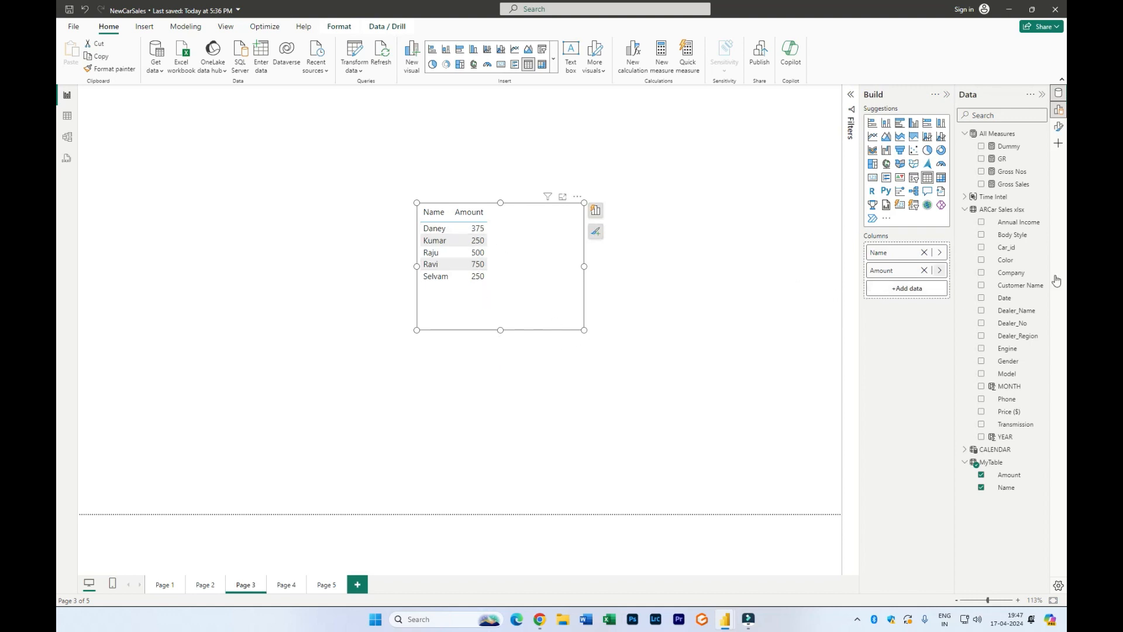
Step: Create a measure in MyTable with the formula total = sum('MyTable'[Amount])
{"action": "right_click", "coordinate": [993, 466]}
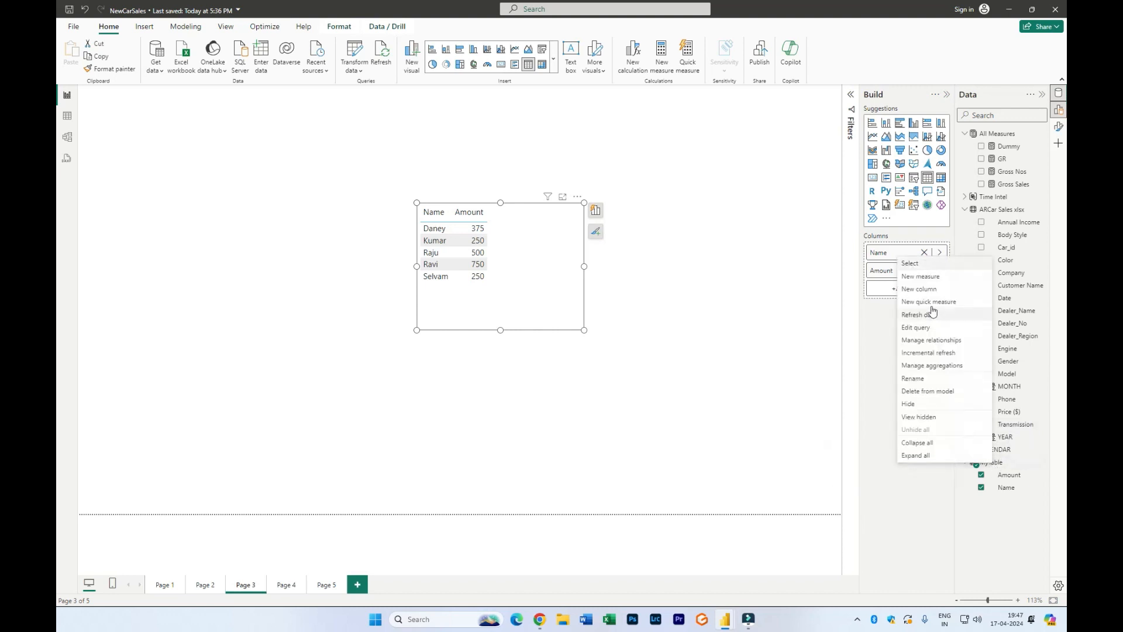
{"action": "left_click", "coordinate": [923, 280]}
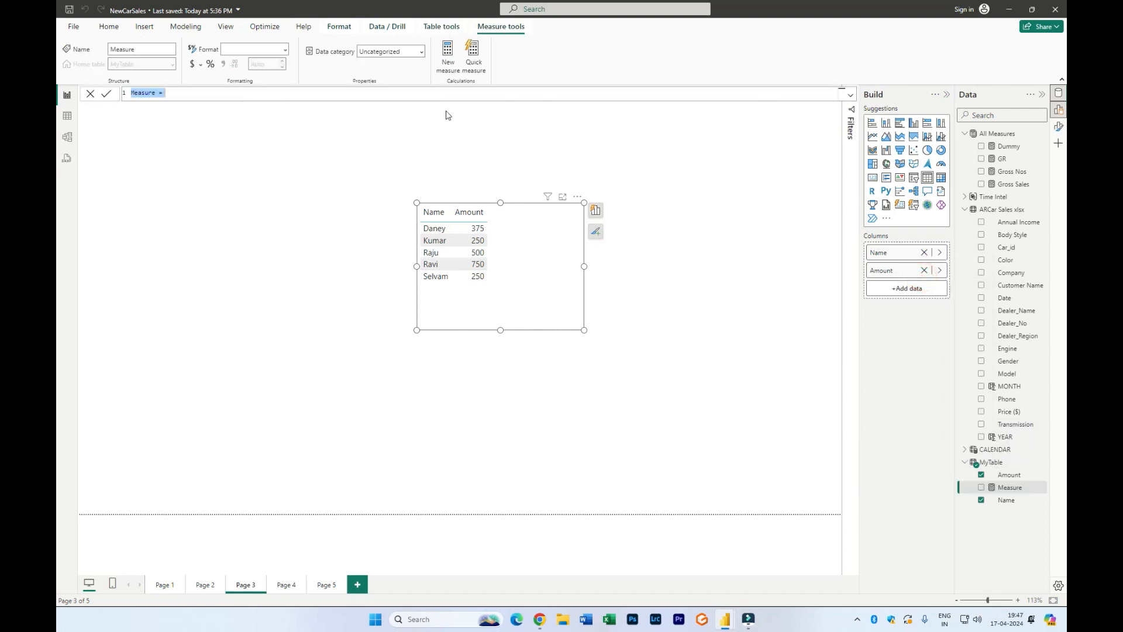
{"action": "type", "text": "total=sum"}
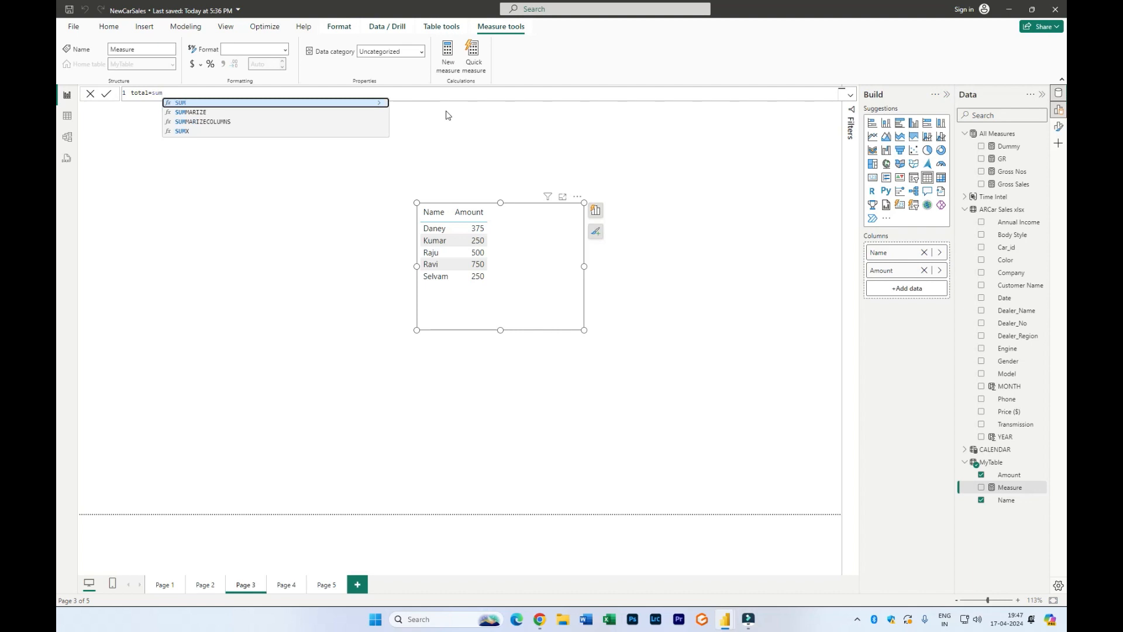
{"action": "type", "text": "('"}
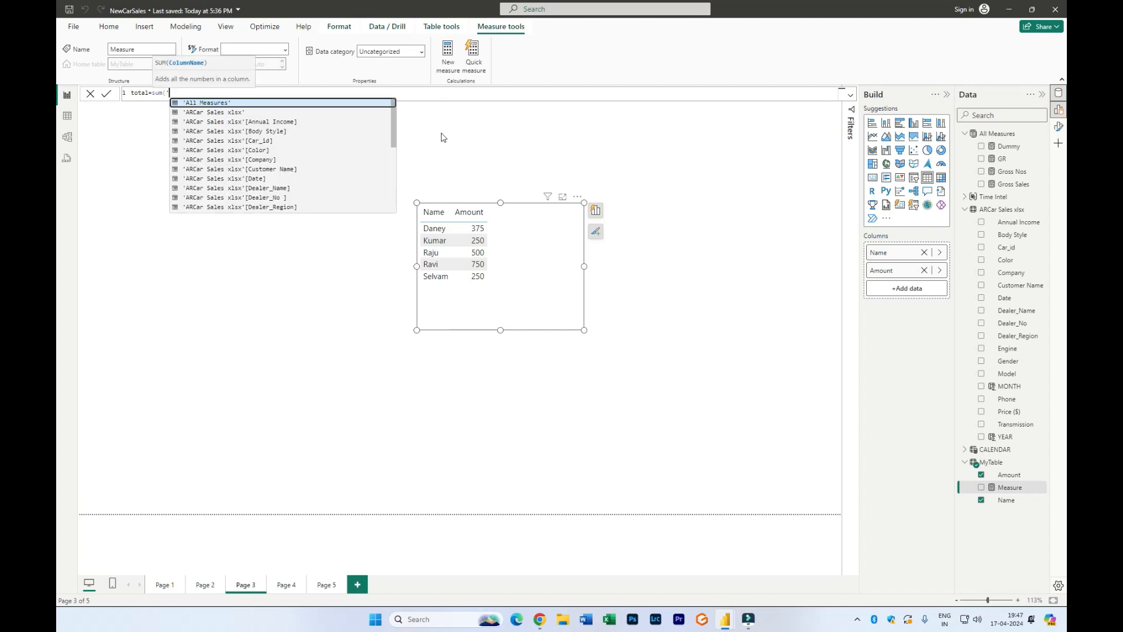
{"action": "scroll", "coordinate": [226, 128], "scroll_direction": "down", "scroll_amount": 5}
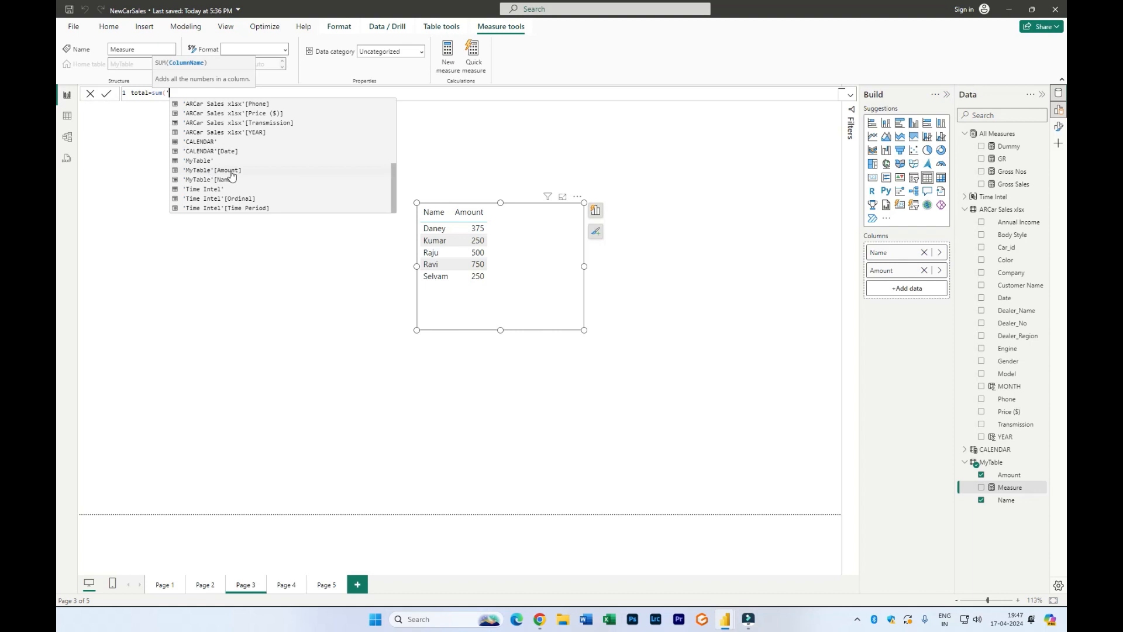
{"action": "left_click", "coordinate": [230, 170]}
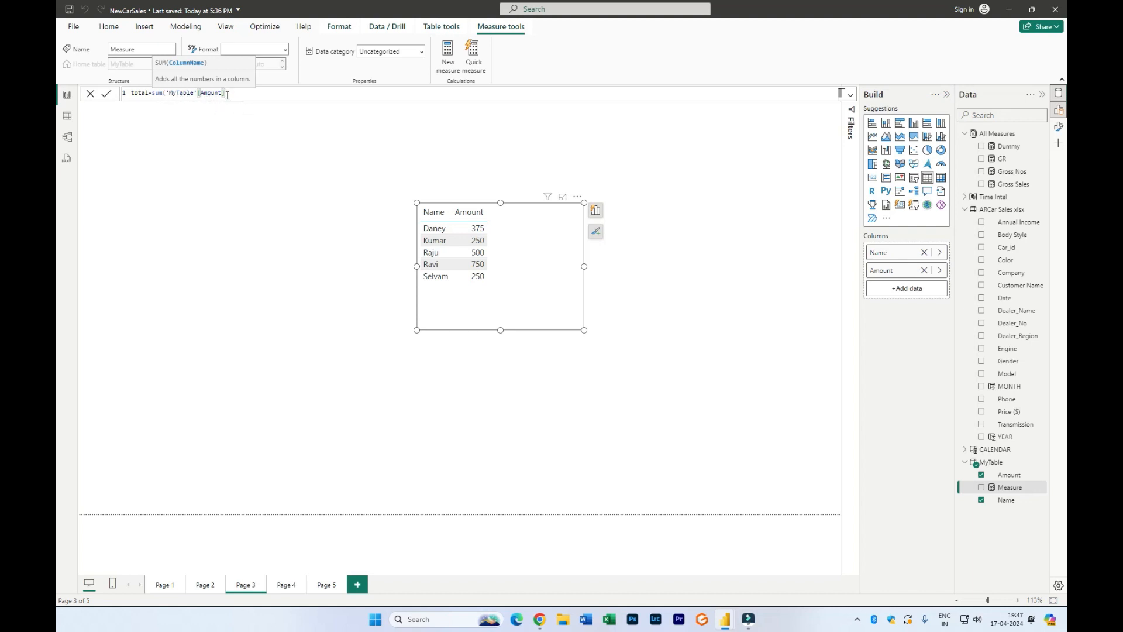
{"action": "left_click", "coordinate": [105, 94]}
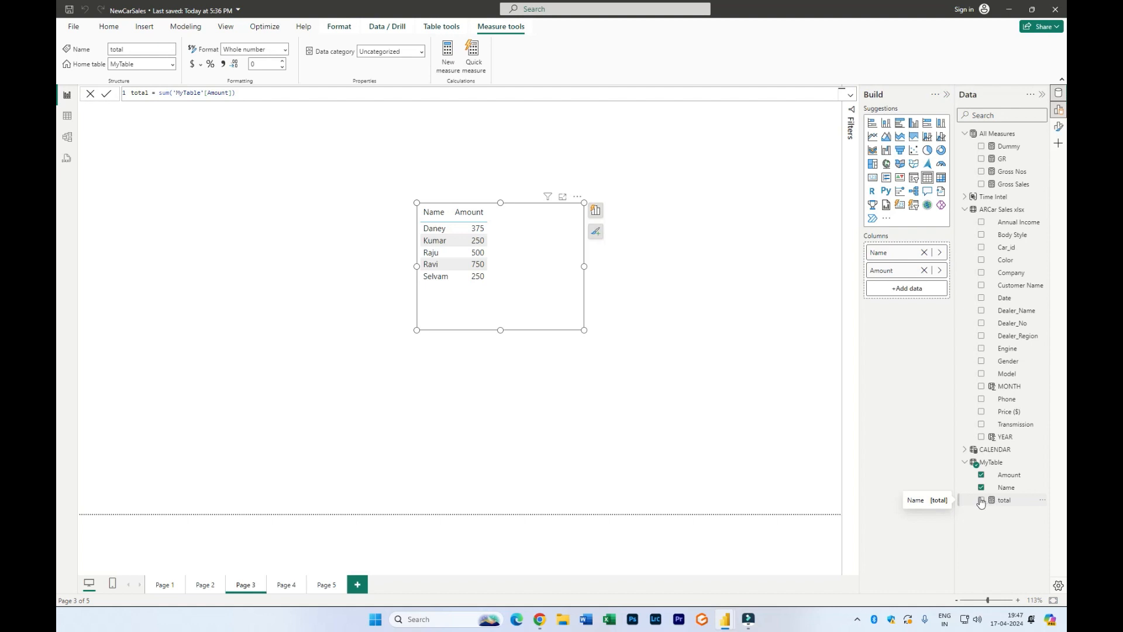
Step: Add the total measure to the table visual on Page 3 that shows Name and Amount
{"action": "left_click_drag", "start_coordinate": [988, 501], "coordinate": [544, 311]}
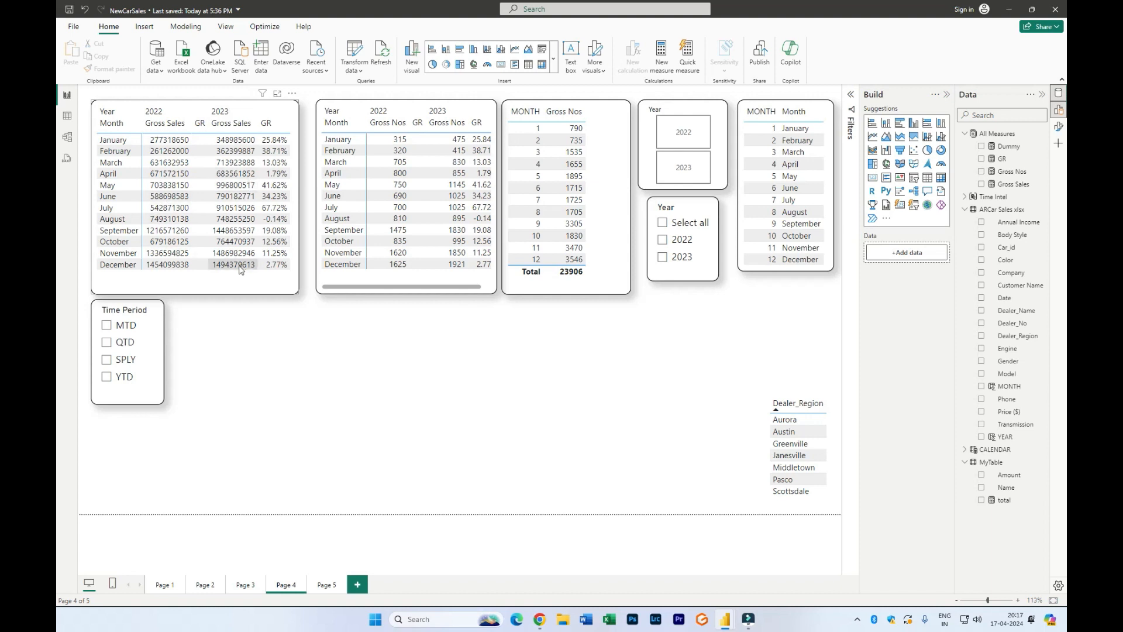
Step: Filter Page 4 by 2022 and by 2023 with the tile Year slicer, and clear its selection
{"action": "left_click", "coordinate": [684, 133]}
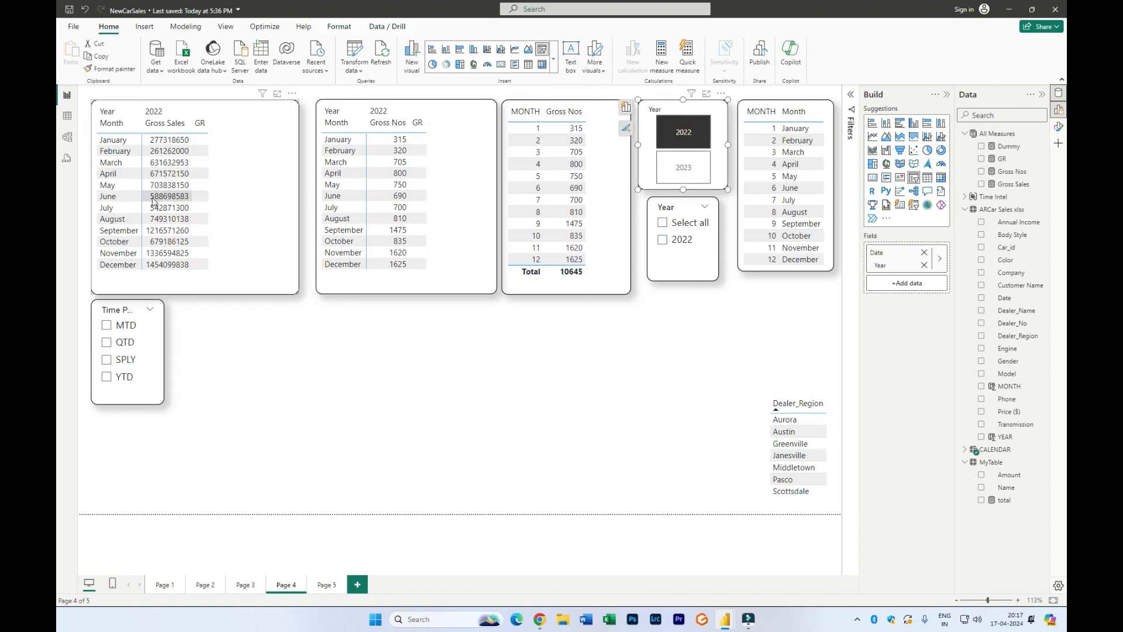
{"action": "left_click", "coordinate": [684, 169]}
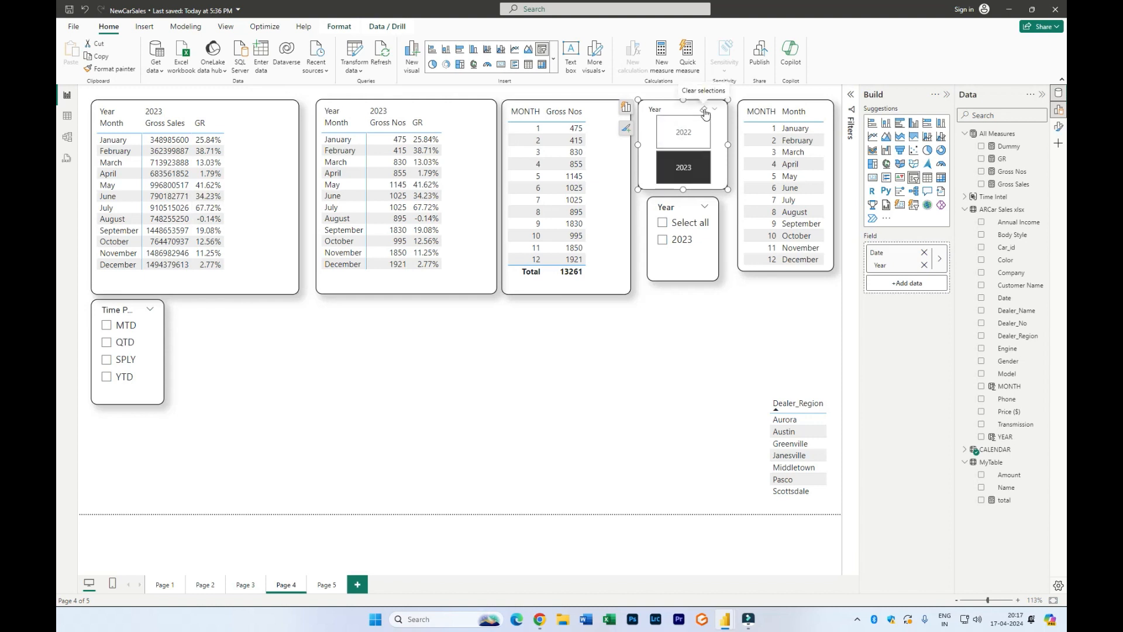
{"action": "left_click", "coordinate": [704, 111]}
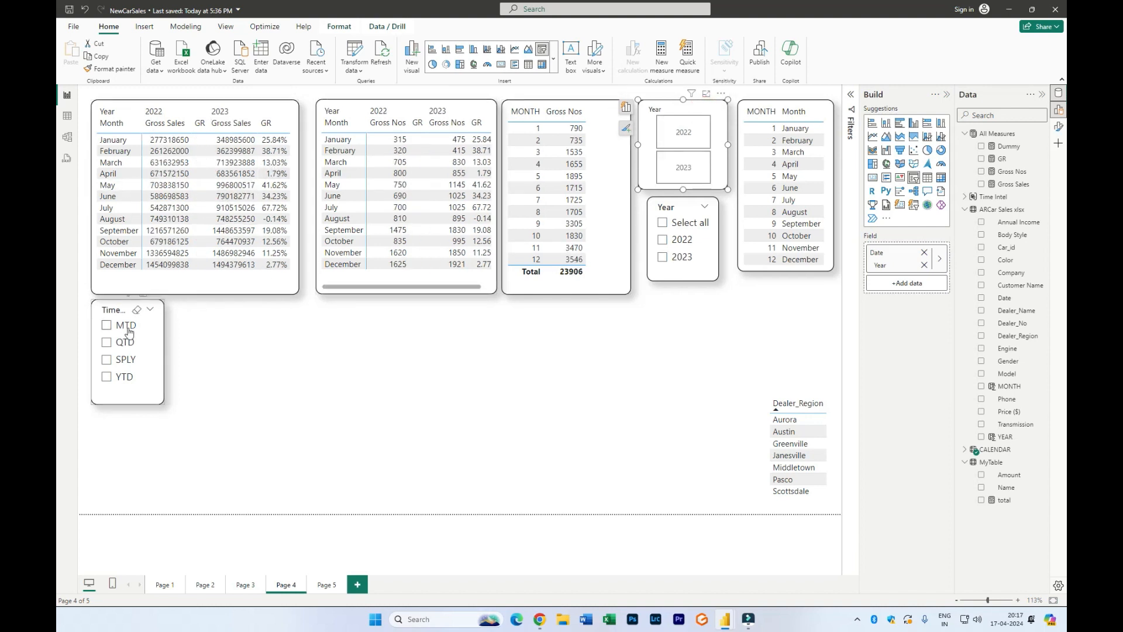
Step: Check the Time Period slicer on Page 4 with MTD, QTD and SPLY in turn, and clear its selection
{"action": "left_click", "coordinate": [107, 325]}
{"action": "left_click", "coordinate": [108, 344]}
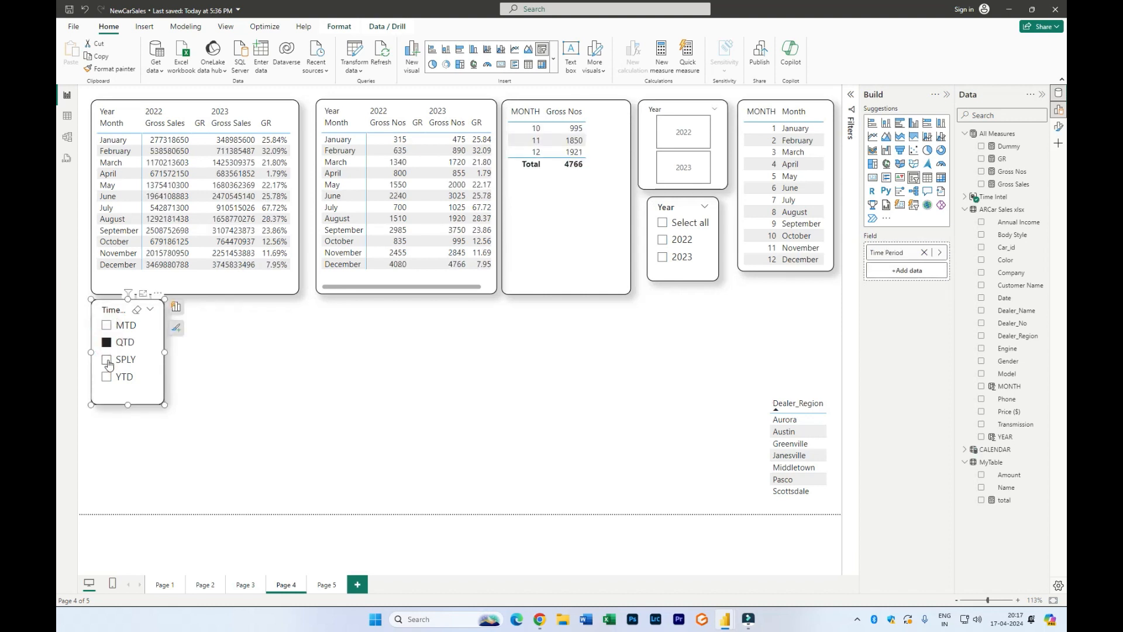
{"action": "left_click", "coordinate": [107, 359]}
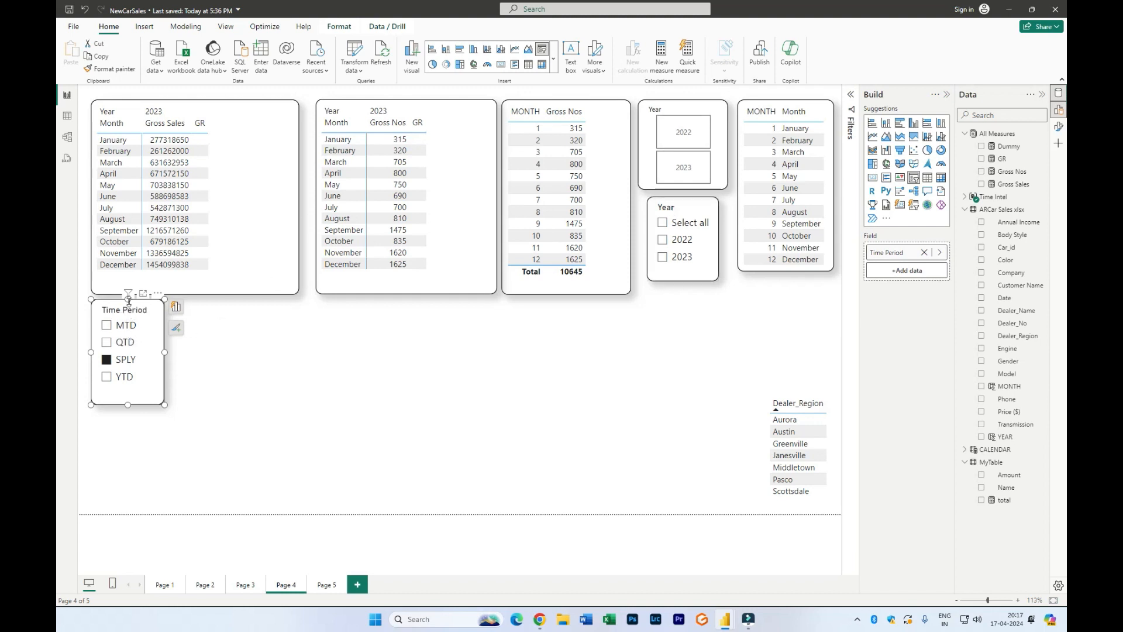
{"action": "left_click", "coordinate": [138, 311]}
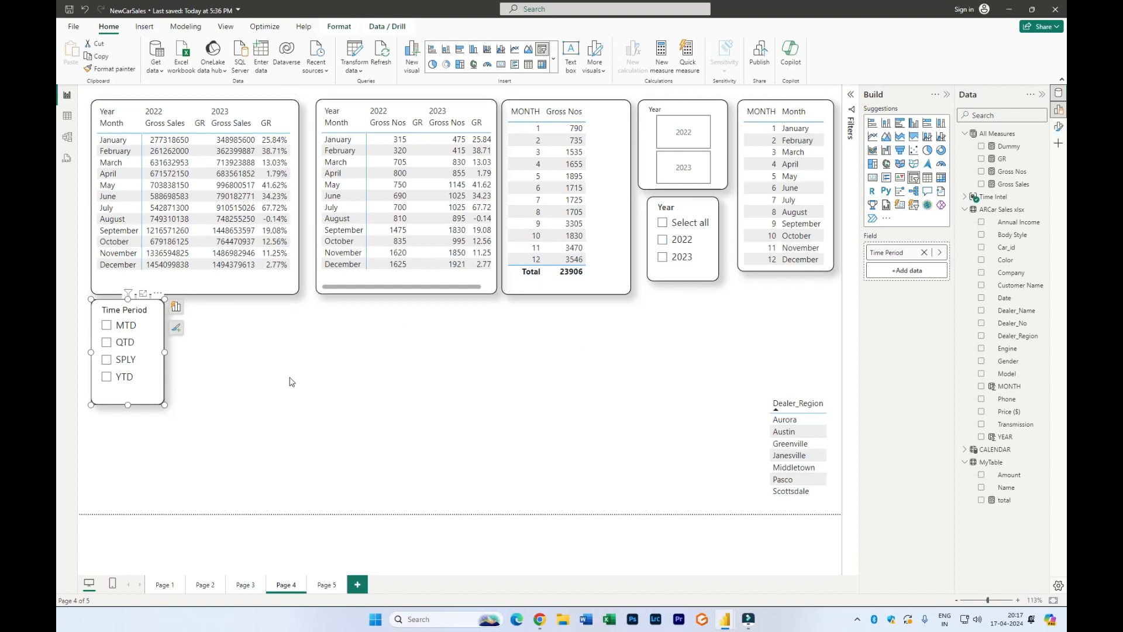
{"action": "left_click", "coordinate": [298, 394]}
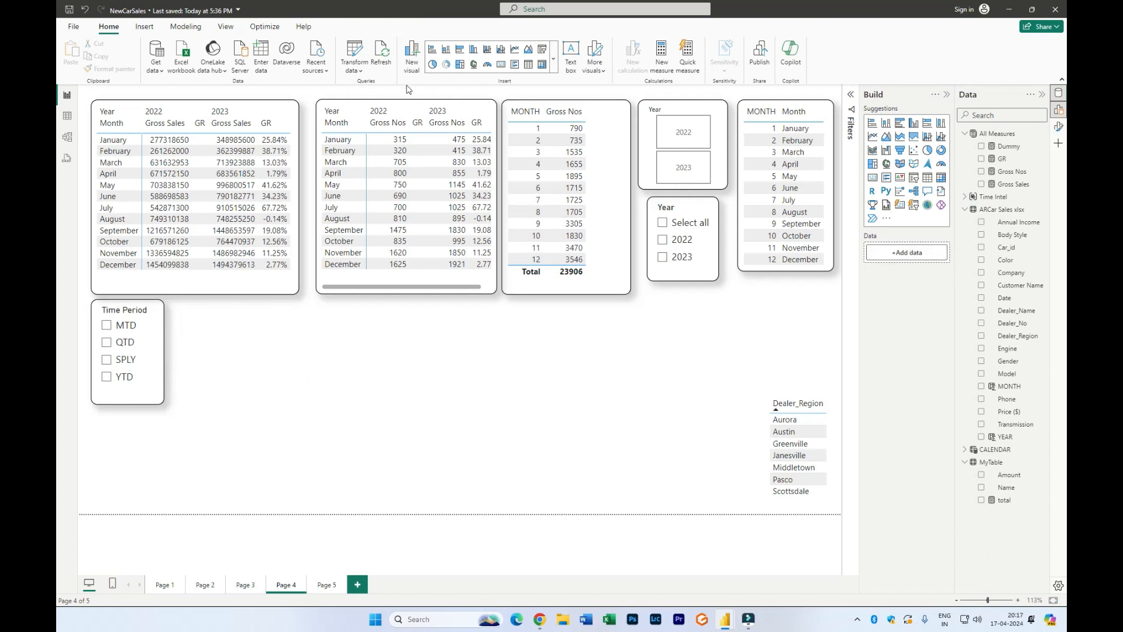
Step: Insert a Clear all slicers button on Page 4 and place it just below the MONTH and Month table
{"action": "left_click", "coordinate": [145, 26]}
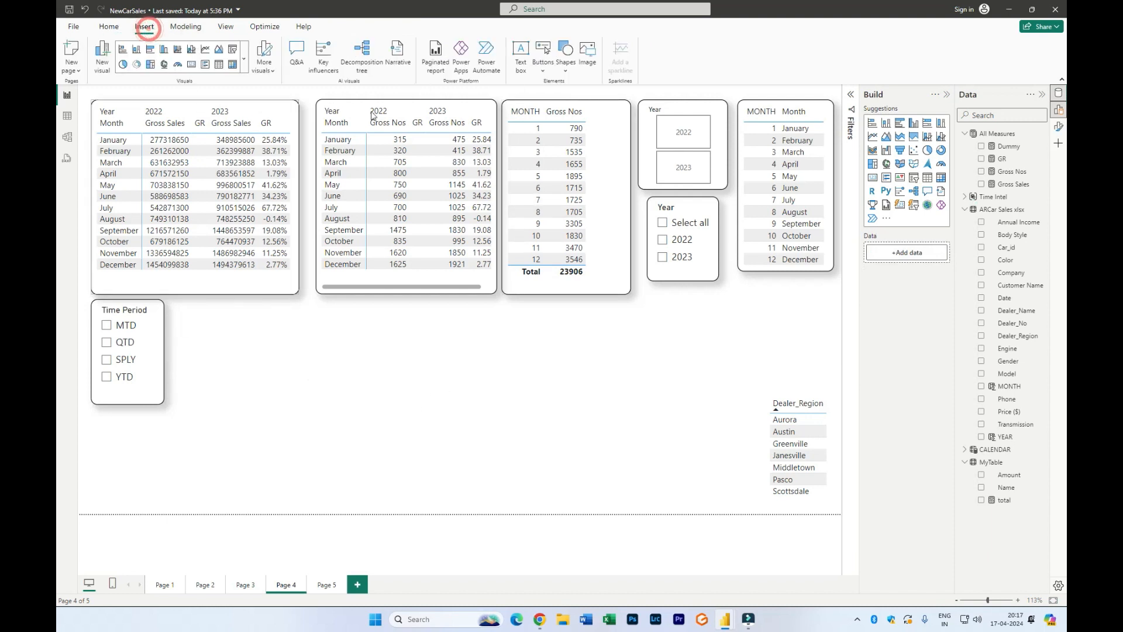
{"action": "left_click", "coordinate": [543, 70]}
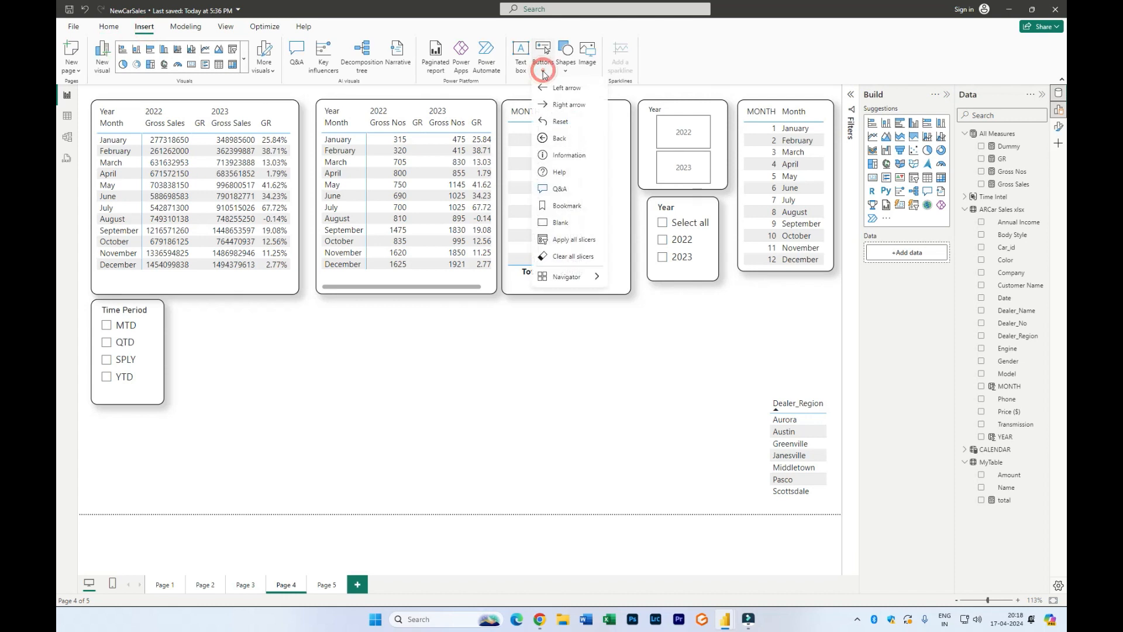
{"action": "left_click", "coordinate": [562, 257]}
{"action": "left_click_drag", "start_coordinate": [171, 94], "coordinate": [815, 297]}
{"action": "left_click_drag", "start_coordinate": [719, 297], "coordinate": [737, 298]}
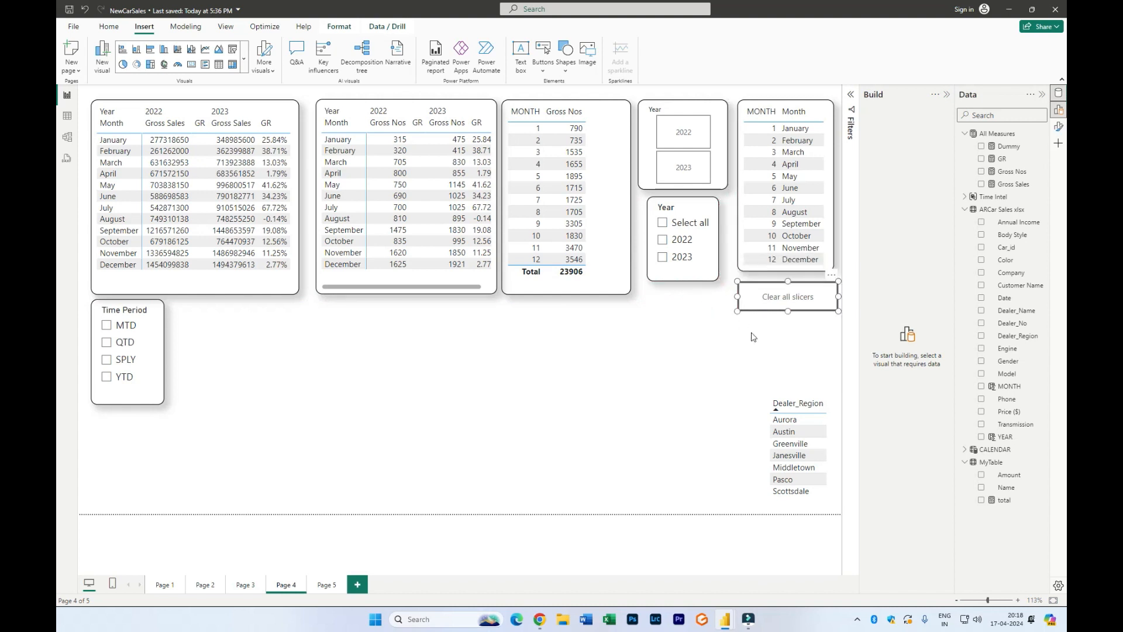
{"action": "left_click", "coordinate": [695, 367]}
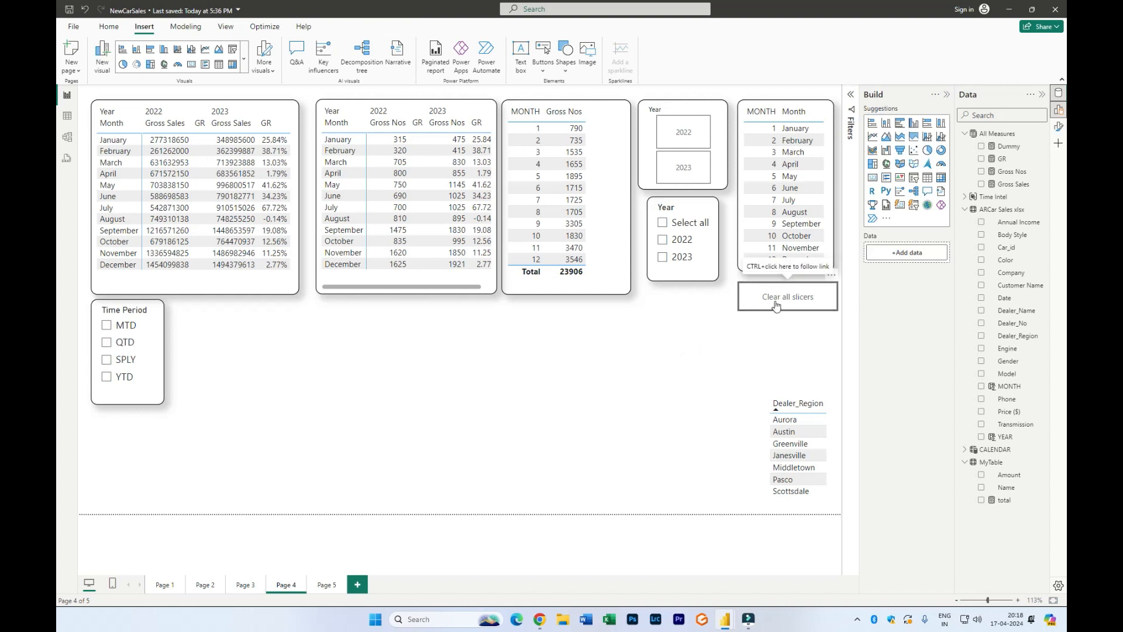
Step: Test the Clear all slicers button by selecting Time Period values QTD and SPLY and year 2022, and resetting them all with it
{"action": "left_click", "coordinate": [107, 342]}
{"action": "left_click", "coordinate": [683, 133]}
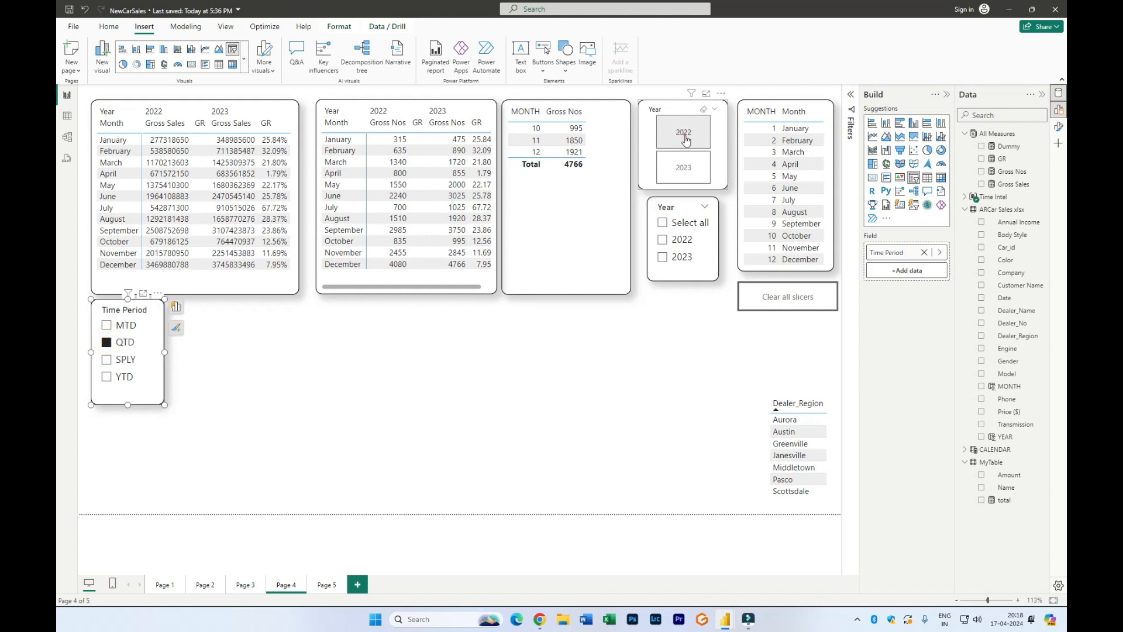
{"action": "left_click", "coordinate": [458, 420]}
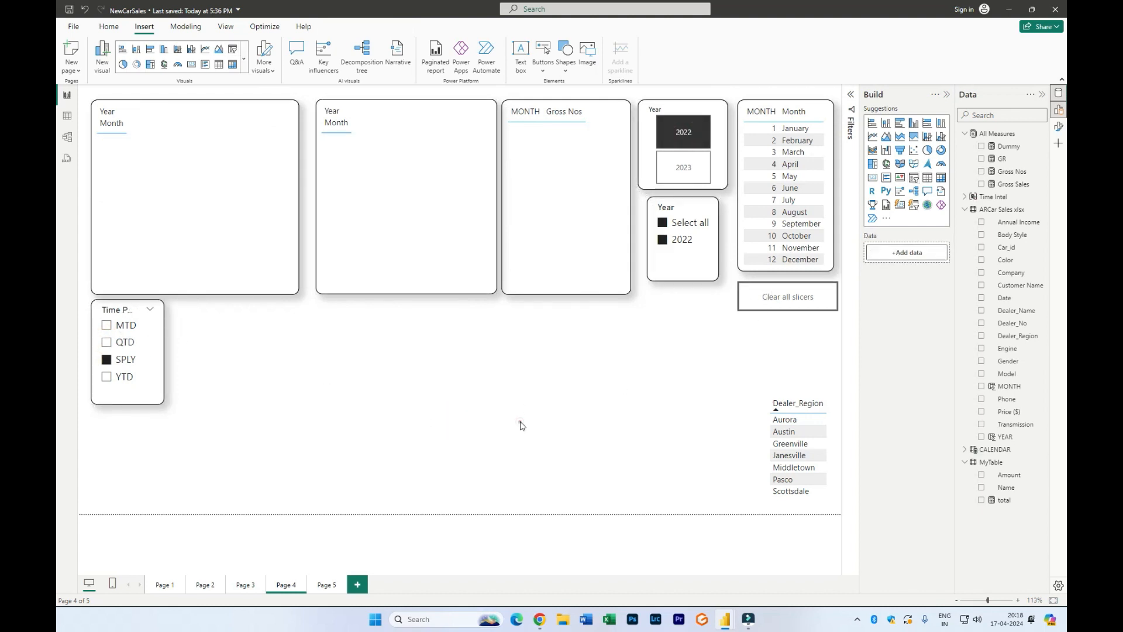
{"action": "left_click", "coordinate": [521, 425]}
{"action": "left_click", "coordinate": [781, 300]}
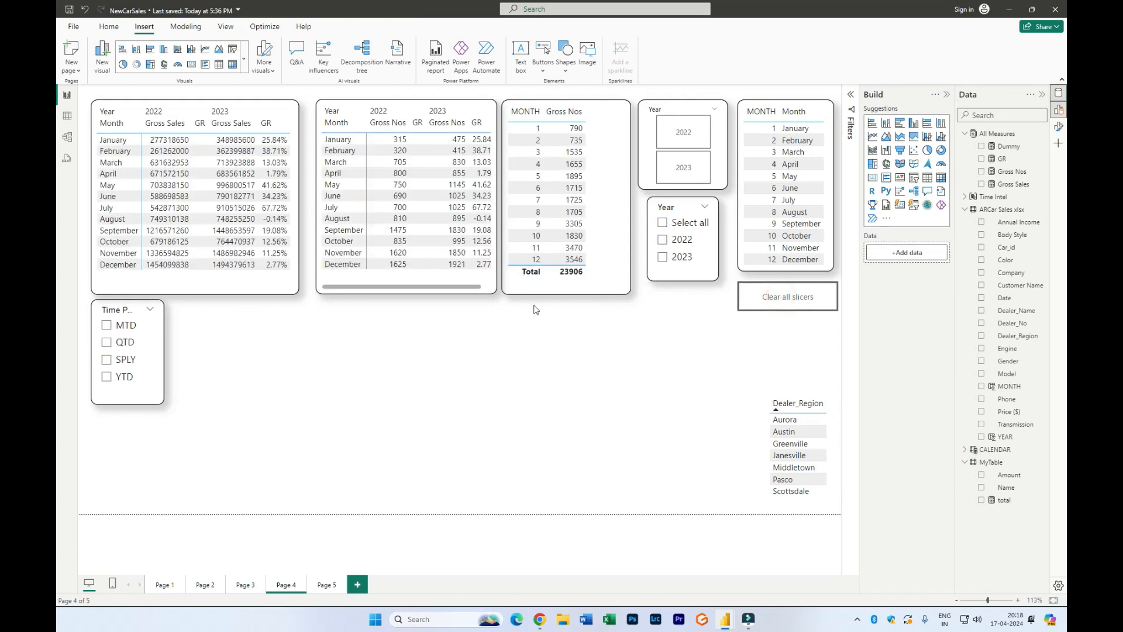
Step: Narrow the Clear all slicers button slightly to fit beneath the MONTH and Month table, and save the report
{"action": "left_click", "coordinate": [830, 290]}
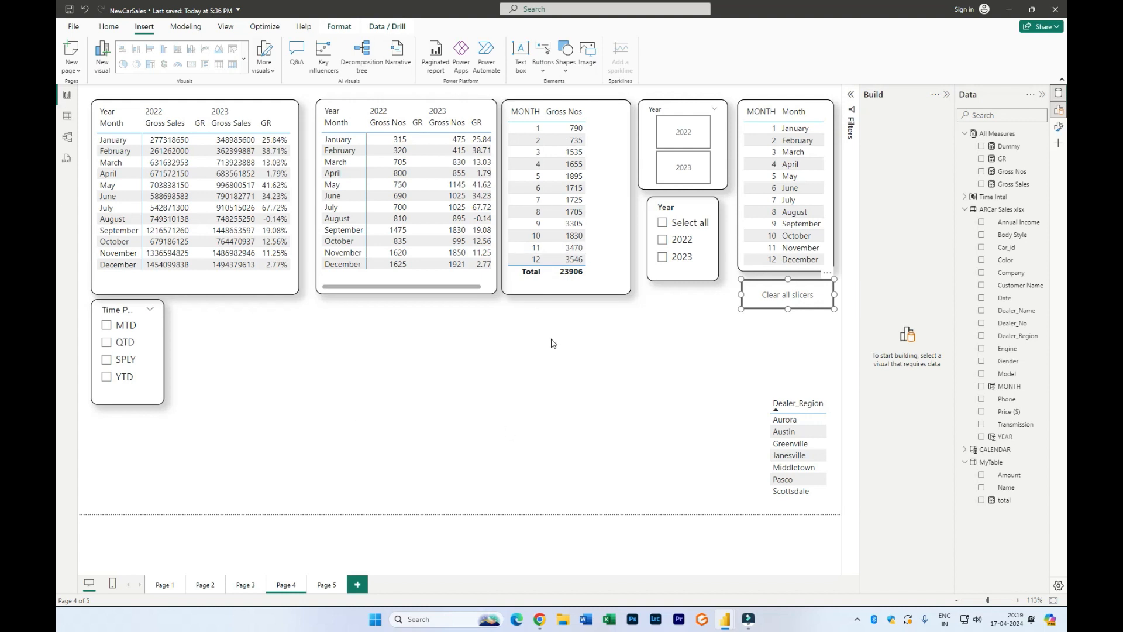
{"action": "left_click", "coordinate": [493, 395]}
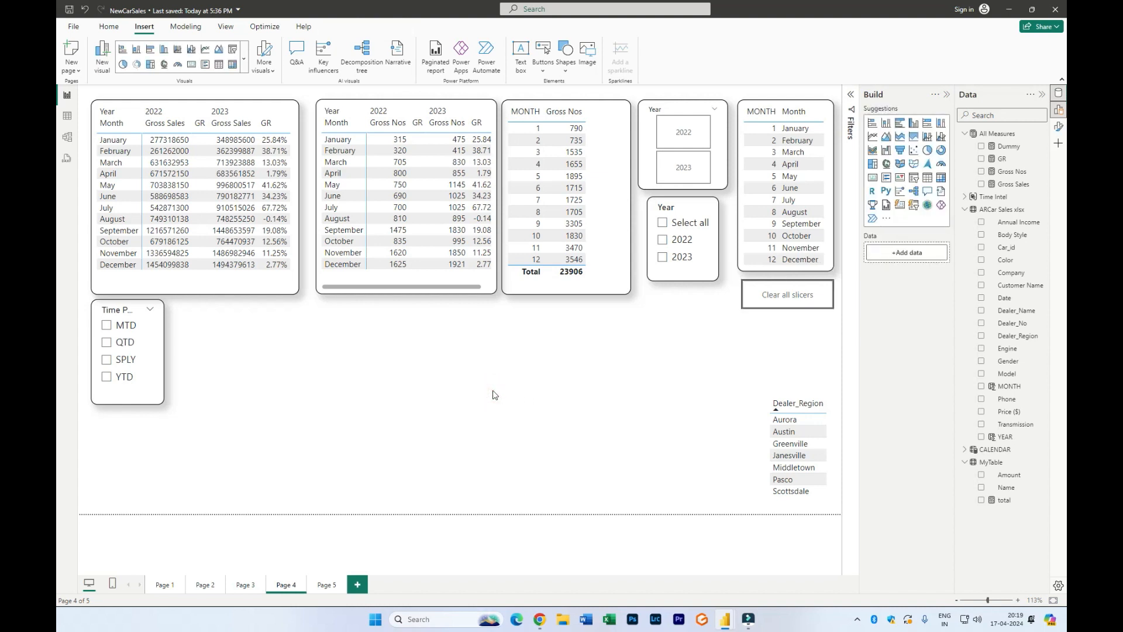
{"action": "key", "text": "ctrl+s"}
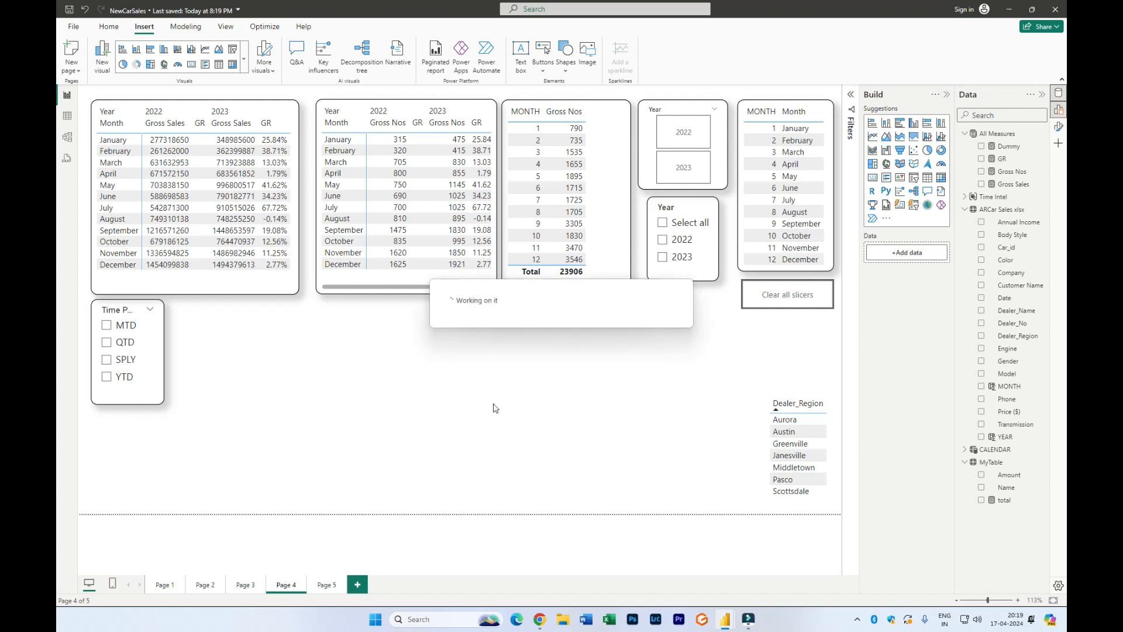